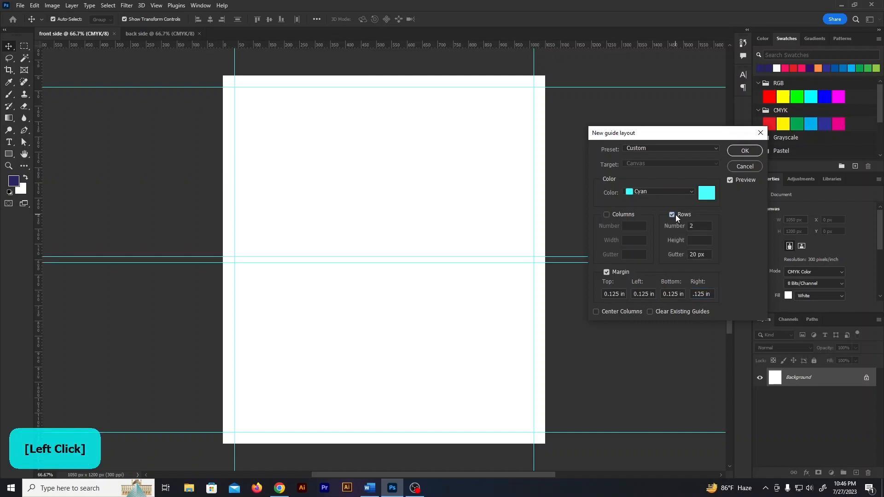
- Set the guide layout's row gutter to 0.125 in and create the guides in the front side document
left_click(682, 256)
key("ctrl+v")
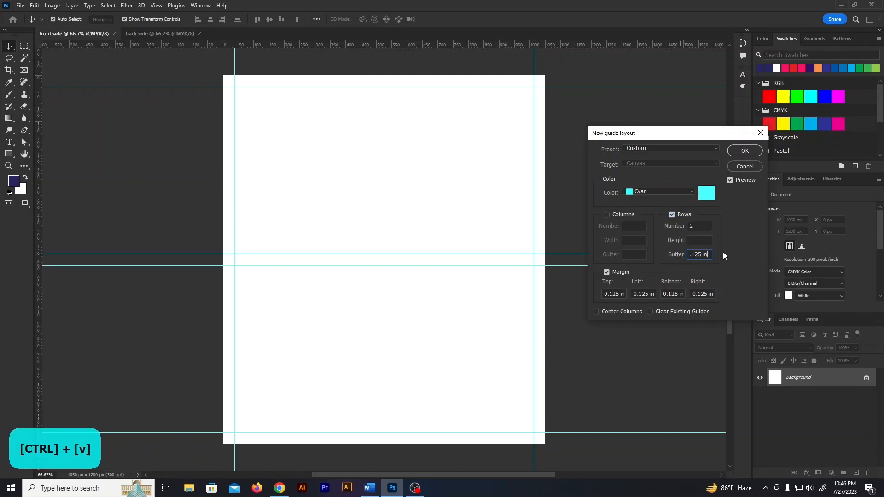
left_click(747, 151)
- Add the same guide layout to the back side document, with two rows and 37.5 px gutter and margins
left_click(158, 33)
left_click(157, 5)
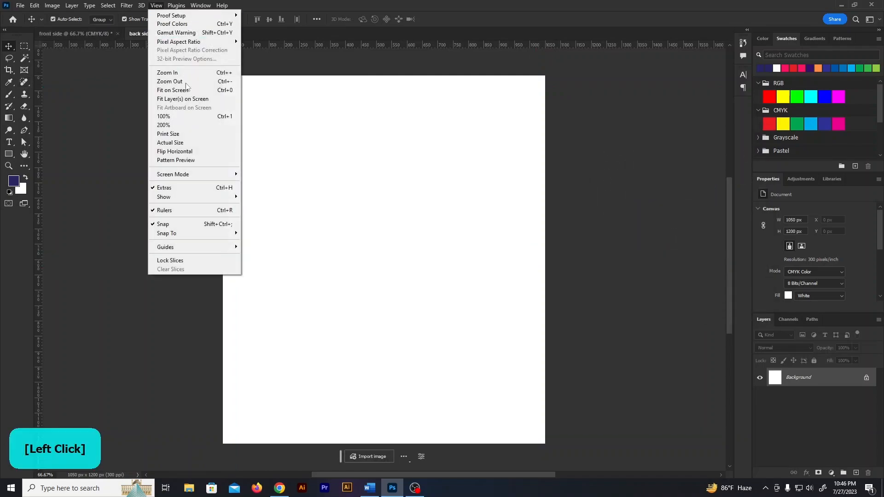
mouse_move(189, 249)
left_click(283, 308)
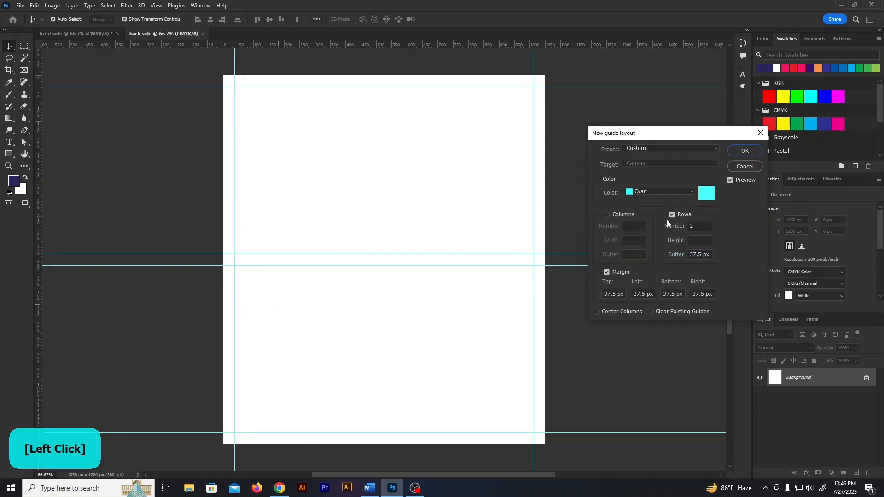
left_click(745, 151)
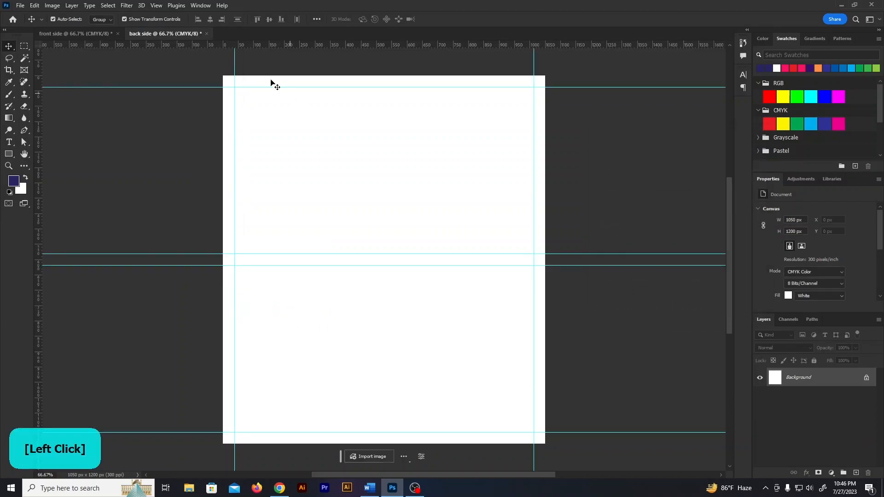
- Add a second guide layout to the back side with rows off and all four margins at 0 px
left_click(157, 5)
mouse_move(213, 247)
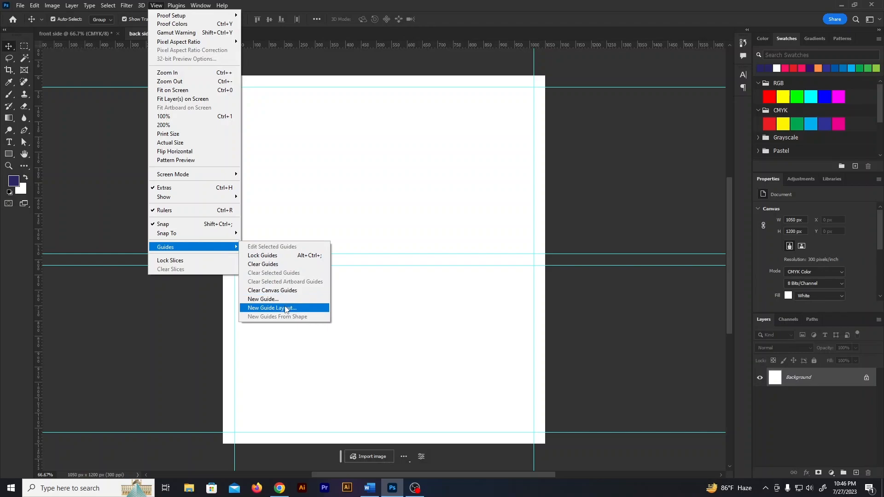
left_click(286, 309)
left_click(621, 297)
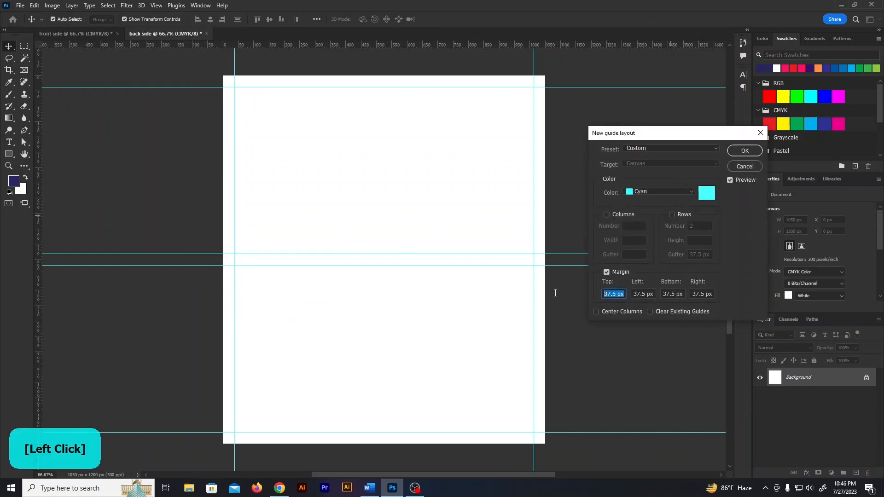
type("0")
key("Tab")
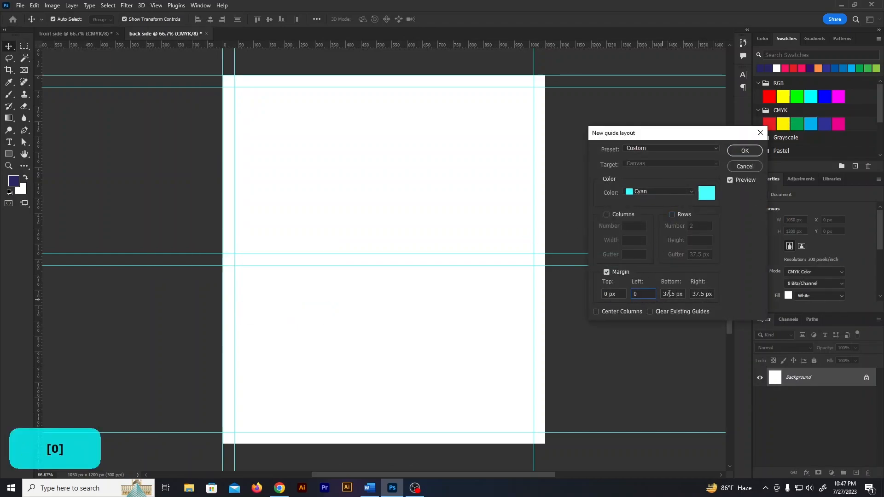
type("0")
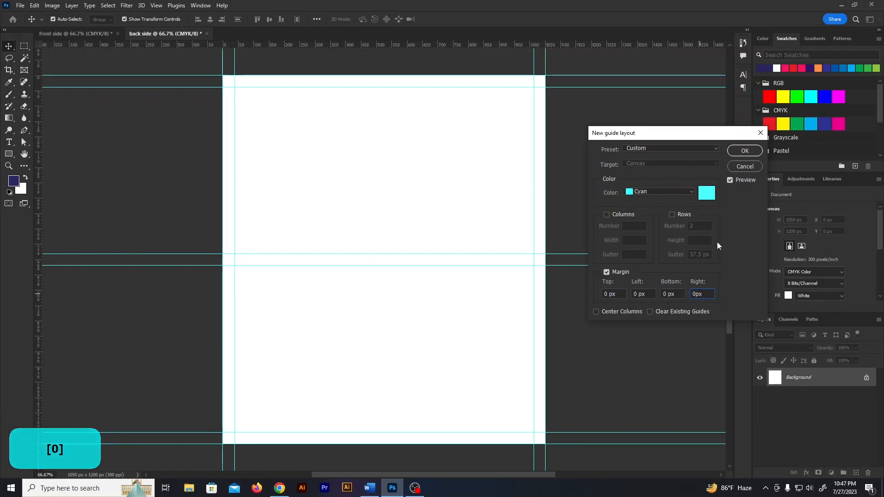
left_click(749, 151)
- Enlarge the back side canvas by a relative 0.25 inches in width and height
left_click(52, 6)
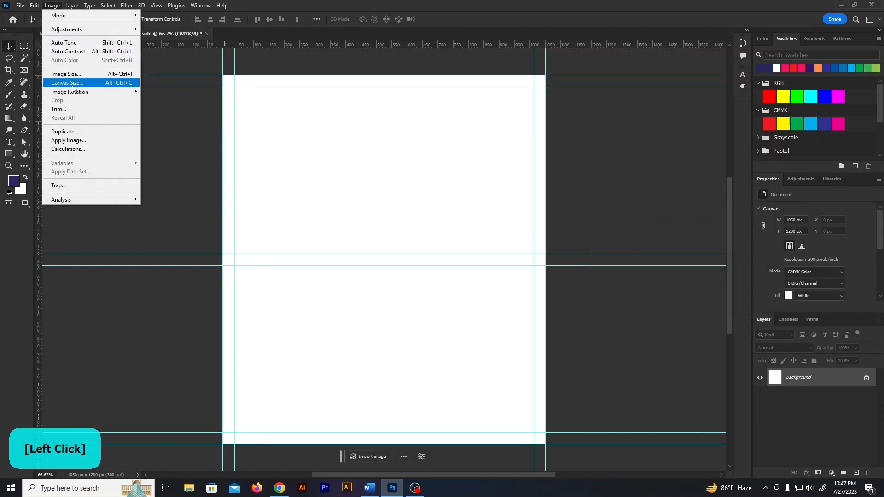
left_click(75, 85)
left_click(490, 196)
left_click(490, 201)
left_click(462, 196)
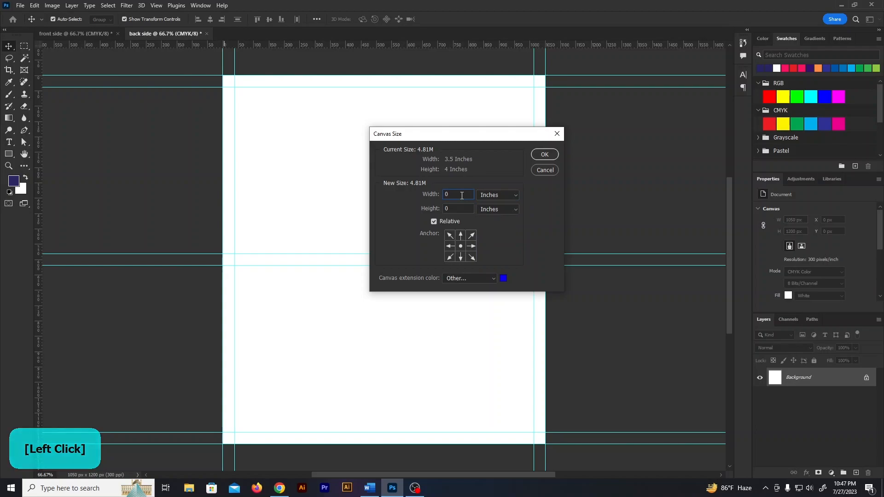
type(".")
double_click(455, 213)
type(".25")
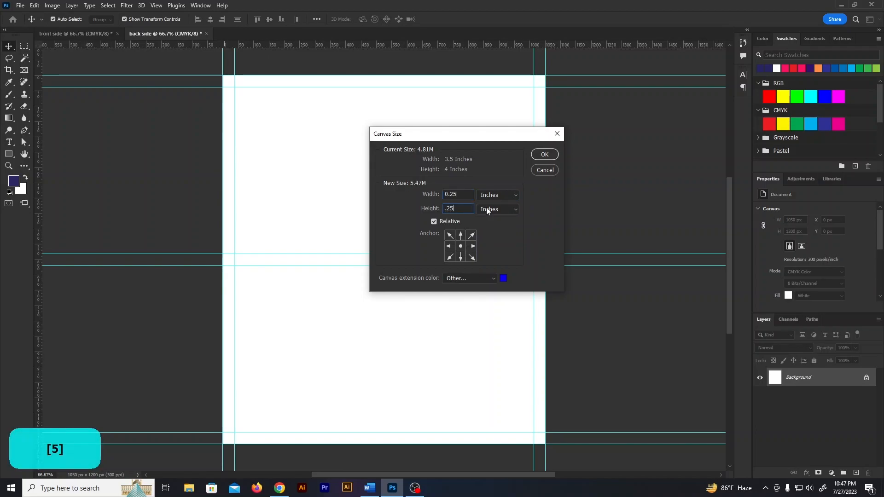
left_click(545, 154)
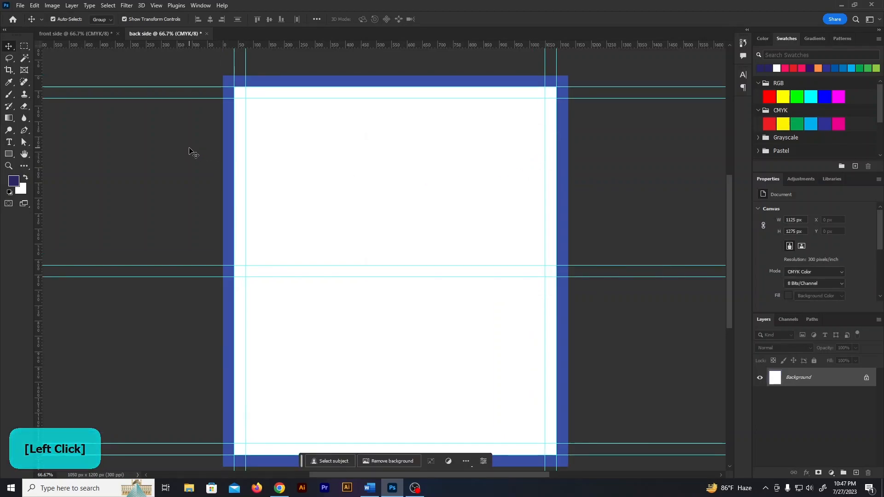
- Add the 0 px margin guide layout along the canvas edges of the front side document
left_click(74, 33)
left_click(157, 5)
mouse_move(220, 251)
left_click(285, 310)
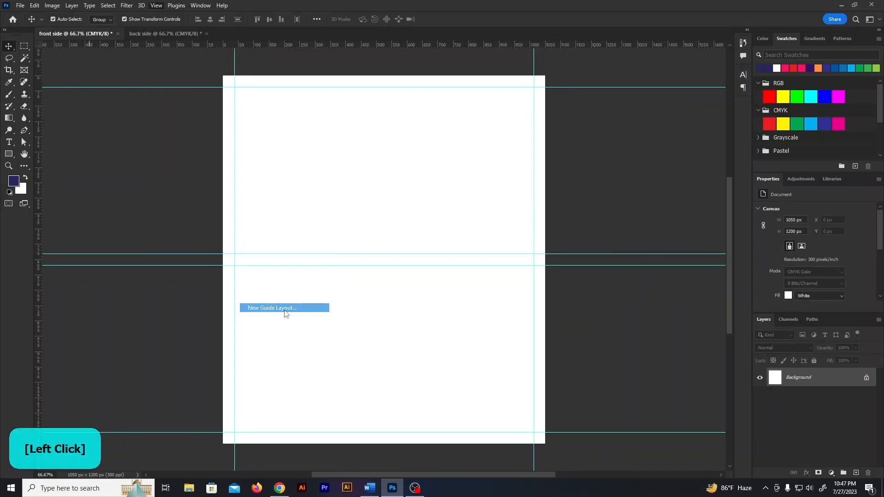
left_click(742, 152)
- Enlarge the front side canvas by a relative 0.25 inches in width and height
left_click(52, 5)
left_click(64, 82)
left_click(488, 194)
left_click(488, 219)
key("BackSpace")
type(".25")
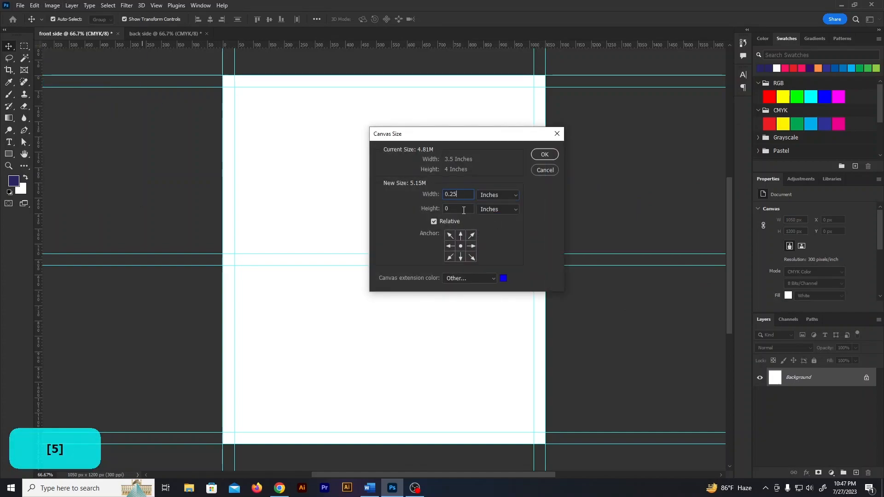
left_click(544, 155)
- Add a white (ffffff) solid color fill layer above the front side's background and lock it
scroll(464, 162, "down", 2)
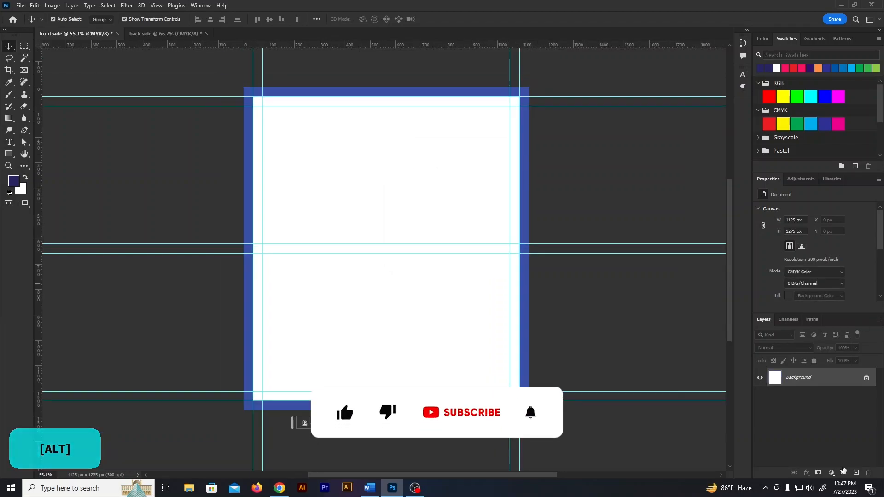
left_click(831, 473)
left_click(832, 309)
left_click_drag(613, 267, 521, 216)
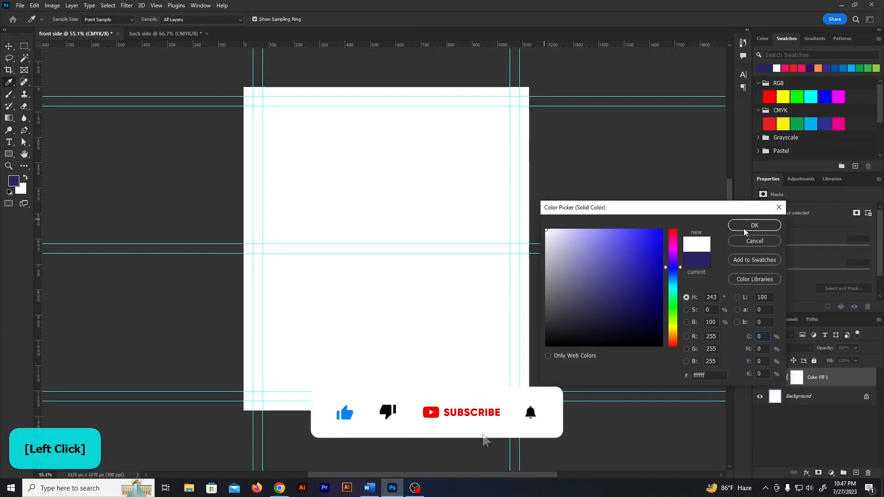
left_click(750, 225)
left_click(812, 361)
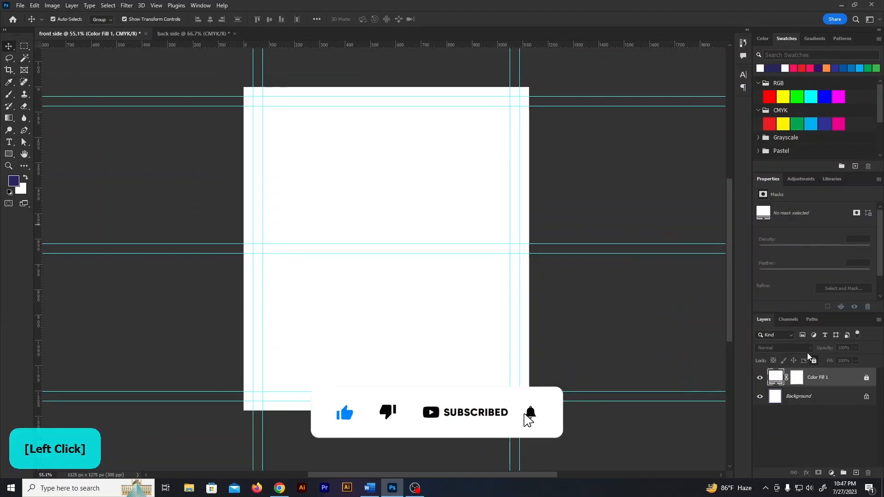
- Place the winter-floral-watercolor-background-purple-with-leaf-illustration image as an embedded object over the lower half of the card
left_click(21, 6)
left_click(46, 203)
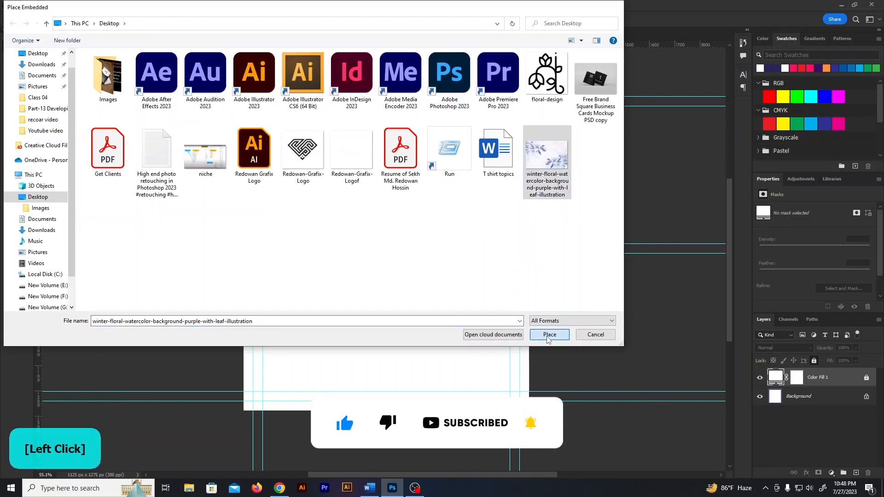
left_click(549, 335)
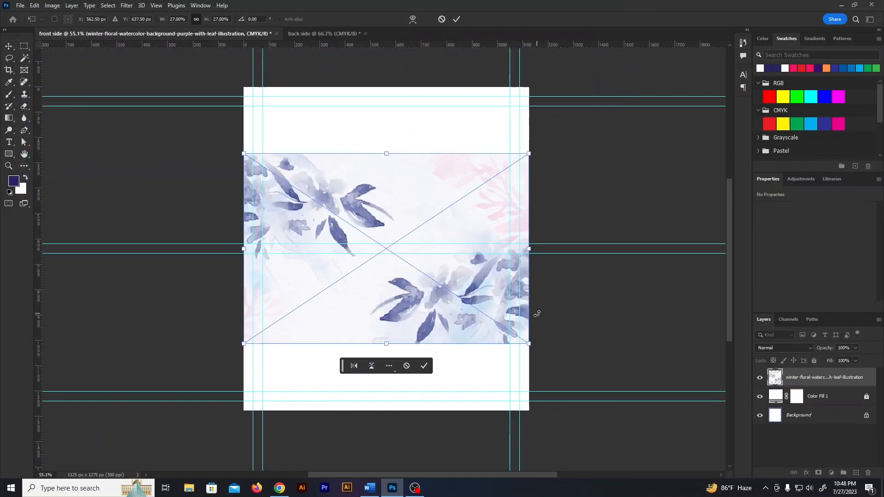
left_click_drag(489, 275, 485, 352)
key("Return")
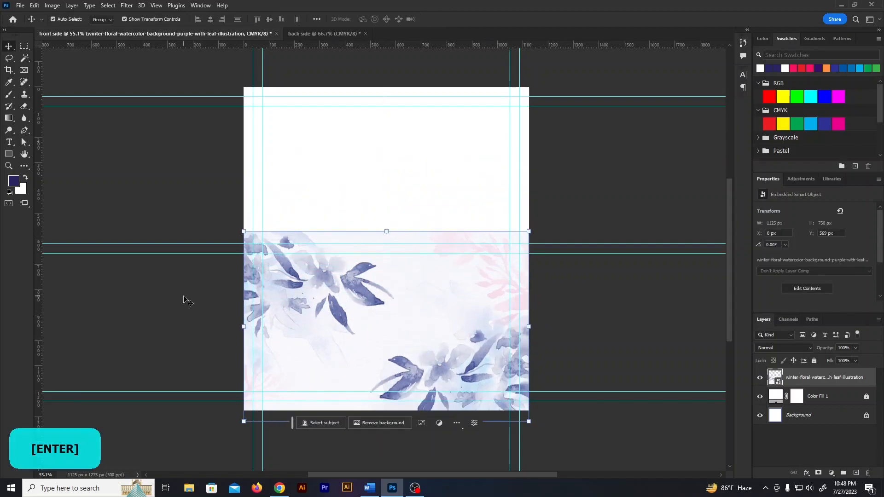
left_click(183, 300)
- Create a rectangle shape 1125 px wide and 600 px high
left_click(8, 157)
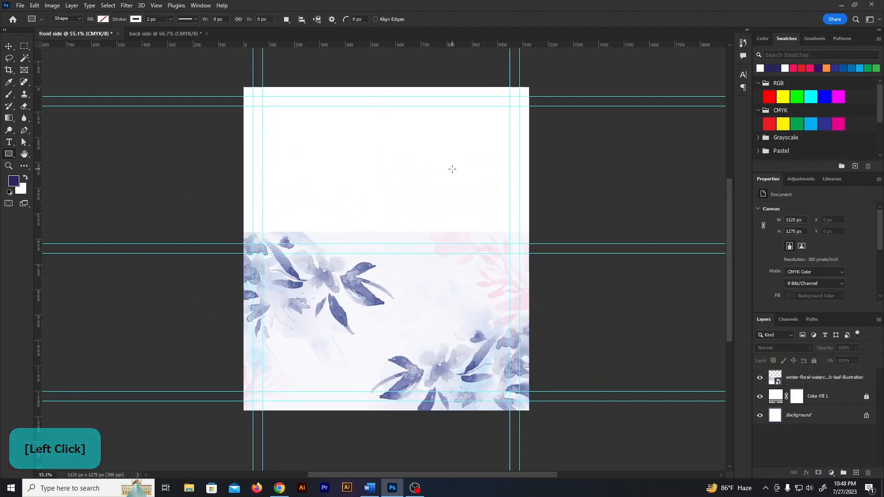
left_click(452, 169)
type("3.5")
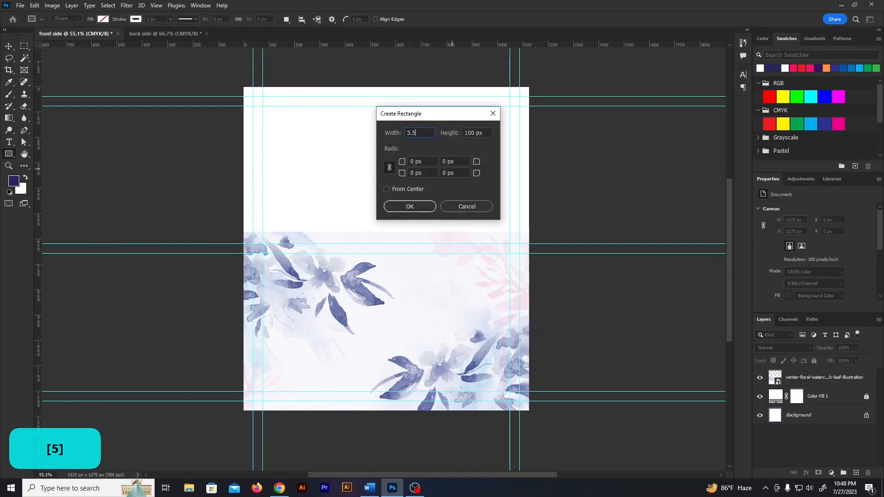
left_click(420, 135)
type("3")
left_click(478, 133)
type("2 in")
left_click(423, 204)
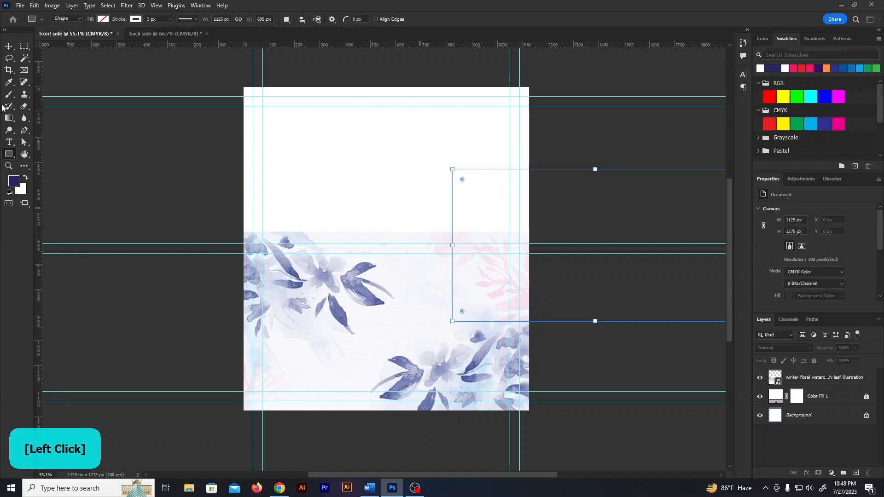
- Fill the new rectangle with the recently used dark navy color
left_click(10, 46)
left_click(787, 288)
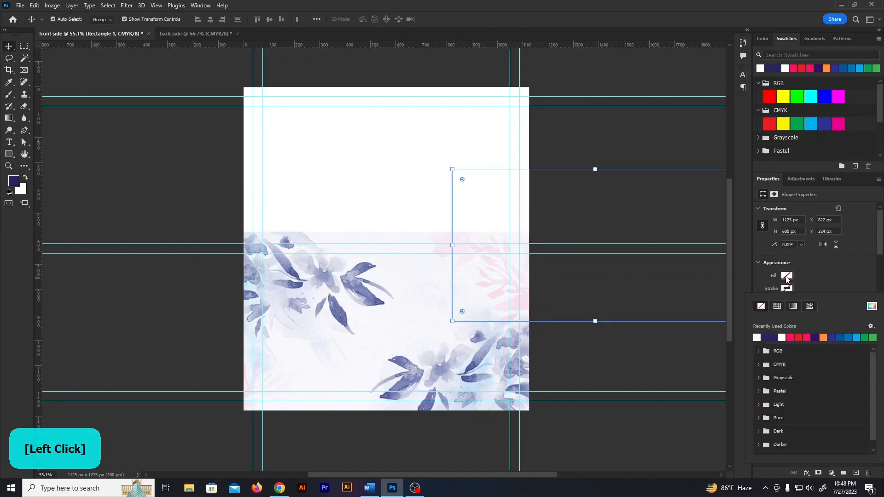
left_click(787, 277)
left_click(766, 325)
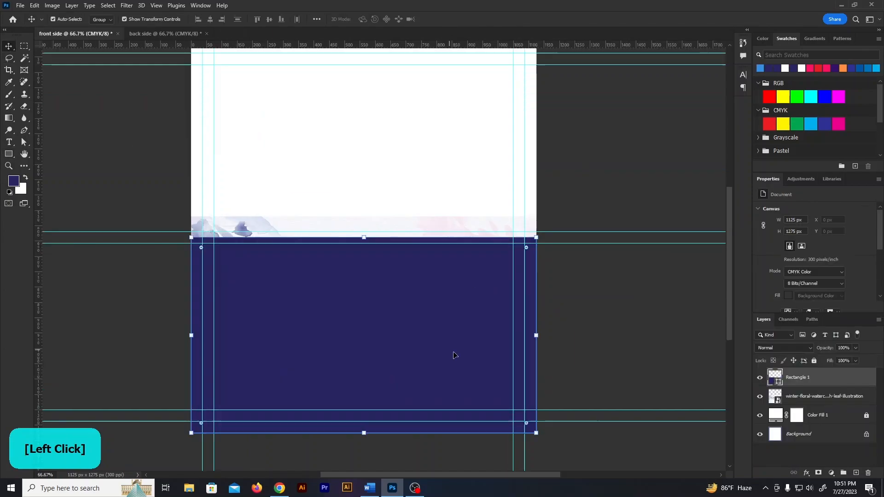
- Duplicate the navy rectangle and position the copy over the upper half of the card
left_click(795, 379)
scroll(342, 395, "up", 1)
scroll(341, 395, "down", 1)
left_click_drag(341, 395, 343, 212)
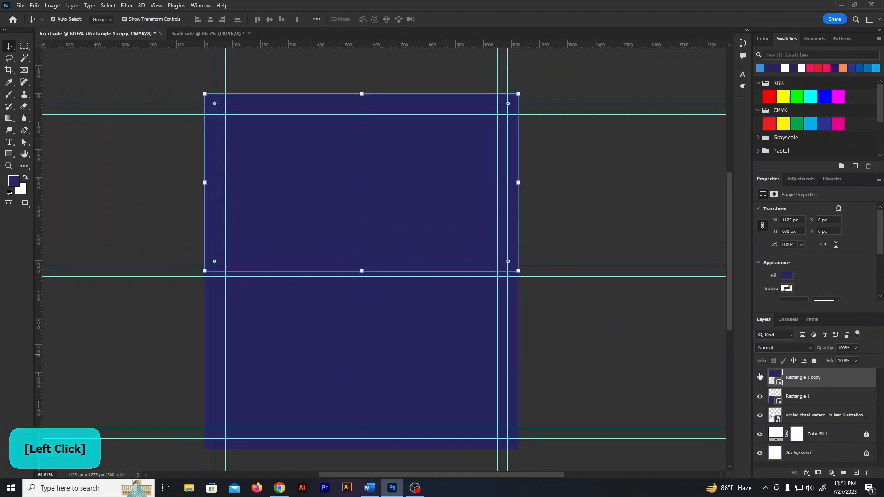
- Recolor the upper rectangle to magenta e50081 and move its layer beneath the floral illustration
double_click(776, 380)
left_click_drag(617, 302, 729, 236)
left_click(683, 236)
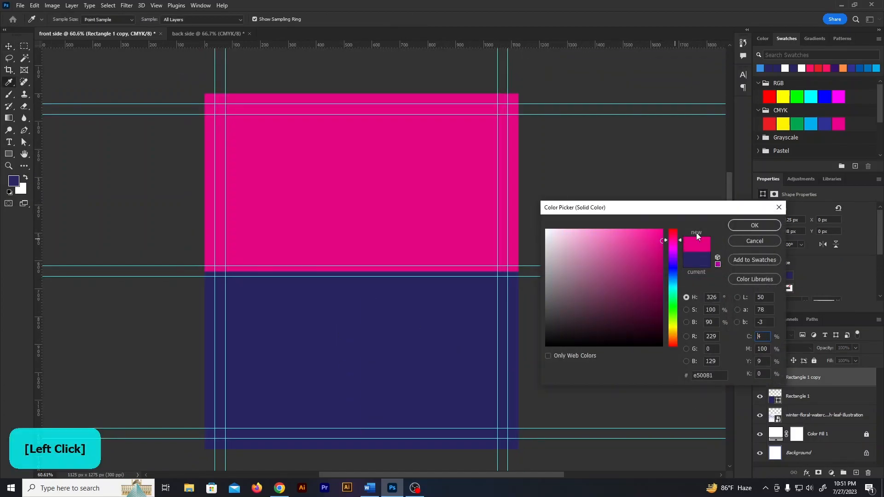
left_click(765, 227)
left_click_drag(838, 425, 838, 425)
- Duplicate the floral illustration, bring the copy to the top of the layer stack and move it over the upper half
left_click(815, 398)
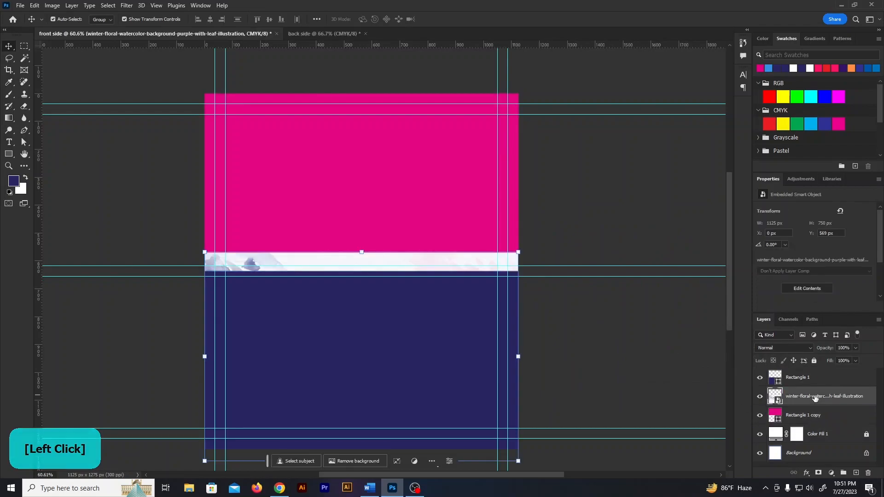
key("ctrl+j")
left_click_drag(814, 397, 815, 377)
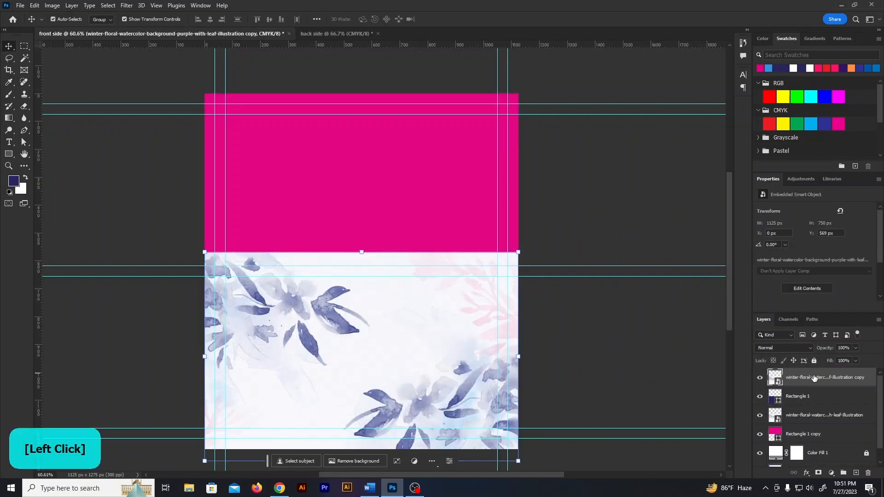
left_click(811, 414)
left_click(799, 379)
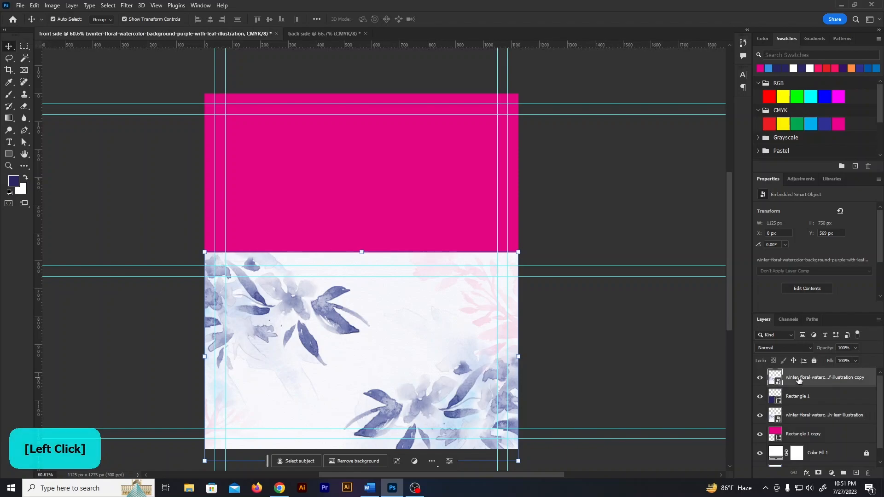
left_click_drag(448, 325, 453, 157)
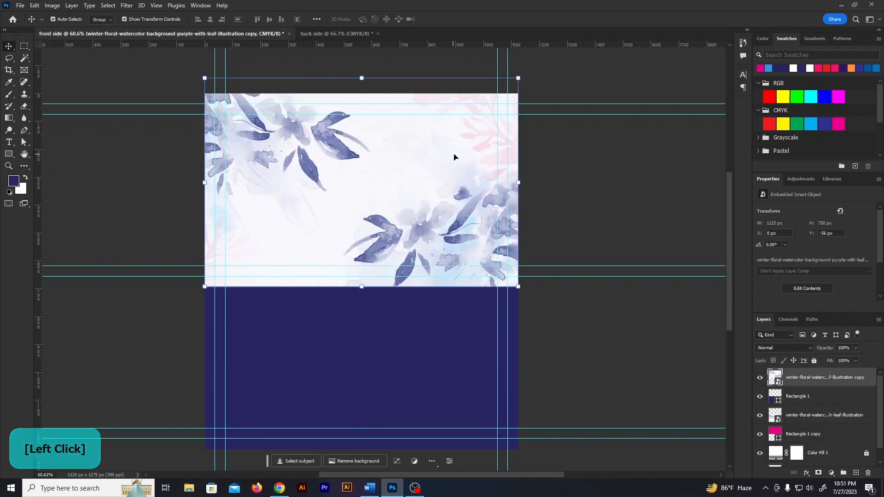
- Flip the upper floral illustration copy vertically
left_click(487, 167)
key("ctrl+t")
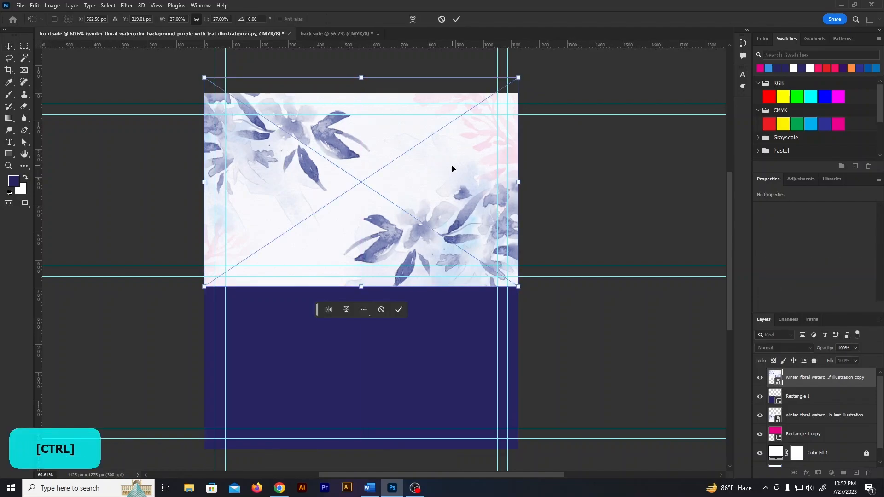
right_click(452, 169)
left_click(492, 328)
left_click(457, 19)
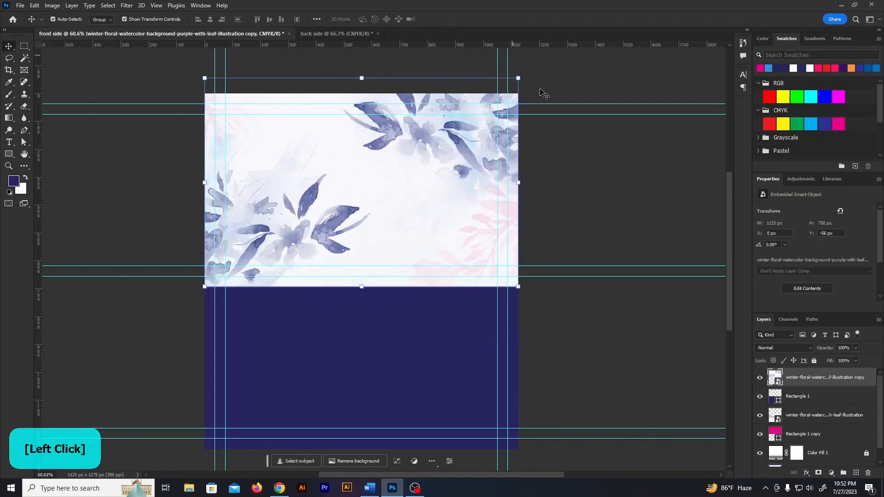
- Reorder the layers so each rectangle sits directly beneath its floral illustration, magenta for the upper and navy for the lower
left_click(815, 435)
left_click_drag(813, 421, 812, 423)
left_click_drag(810, 433, 804, 391)
- Clip the upper floral illustration to the magenta rectangle and the lower one to the navy rectangle
left_click(803, 381)
right_click(802, 378)
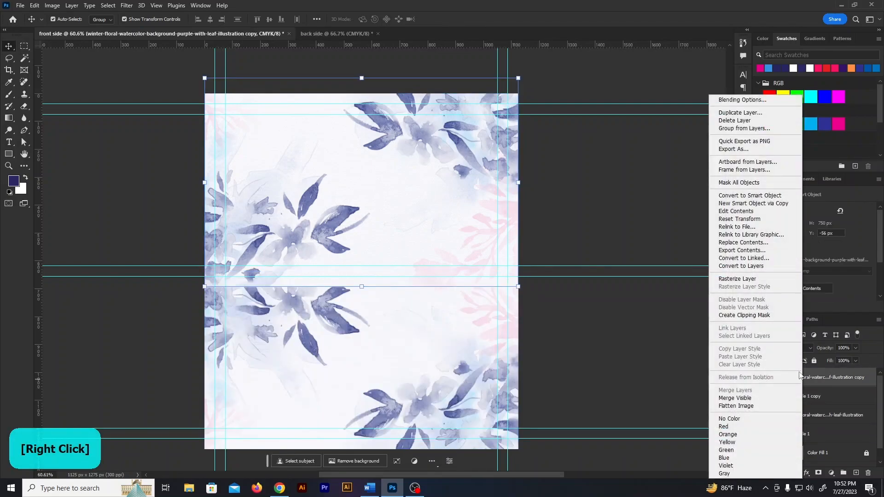
left_click(748, 316)
left_click(816, 410)
right_click(816, 415)
left_click(820, 252)
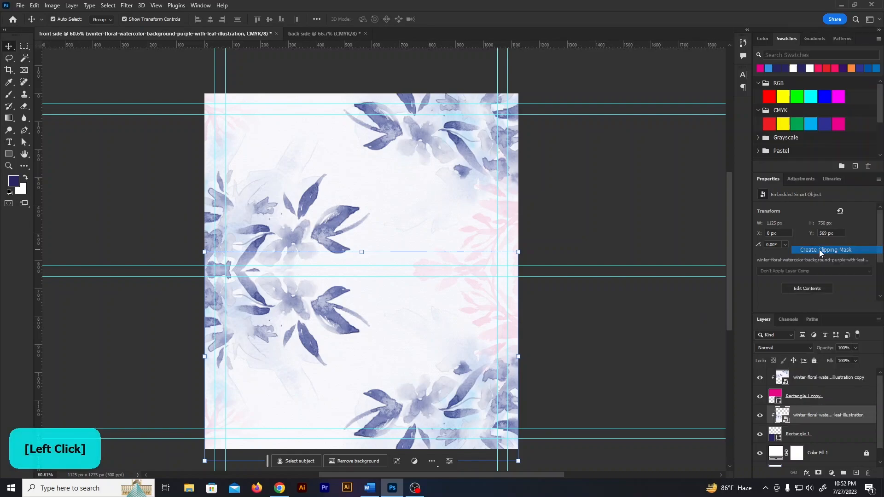
- Group the lower floral illustration with its navy rectangle and name the group "bottom image"
left_click(609, 338)
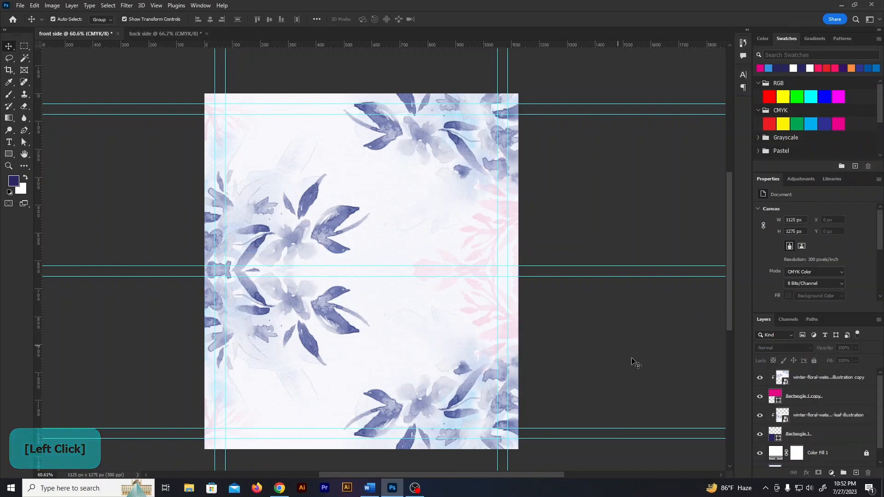
left_click(820, 417)
left_click(819, 433, "shift")
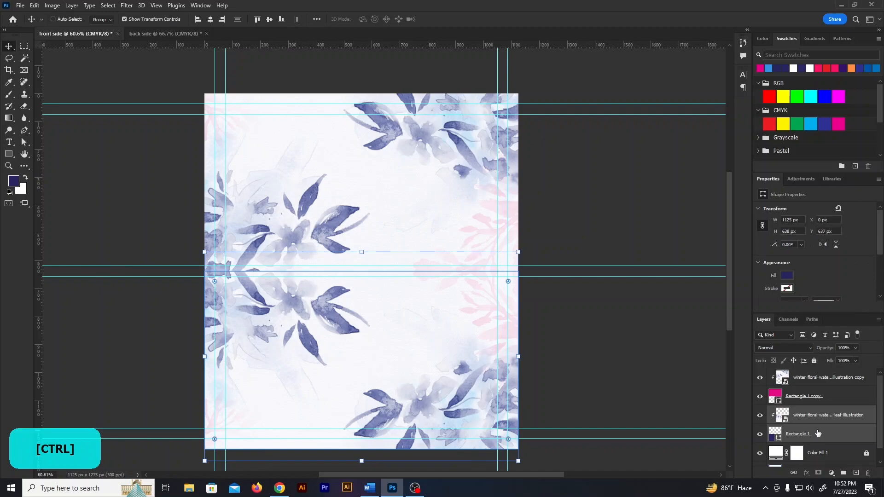
key("ctrl+g")
left_click(793, 413)
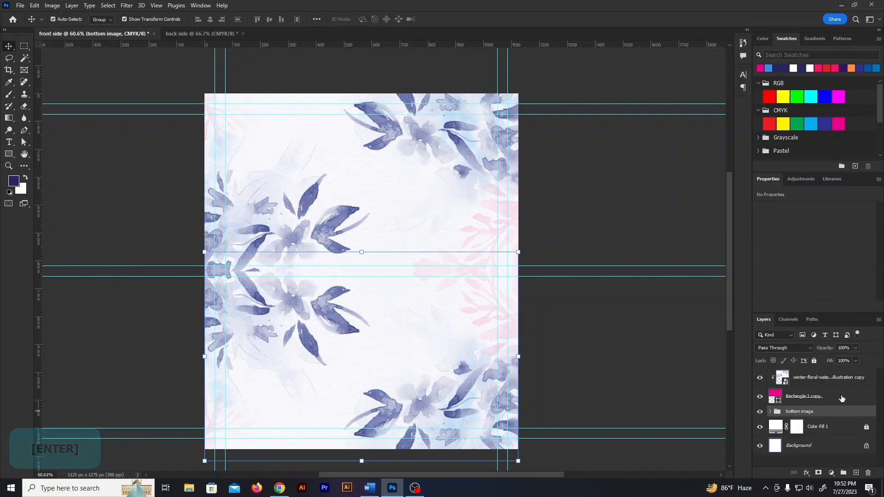
- Group the upper floral illustration with its magenta rectangle and name the group "top image"
left_click(794, 396)
left_click(793, 377, "shift")
key("ctrl+g")
double_click(794, 375)
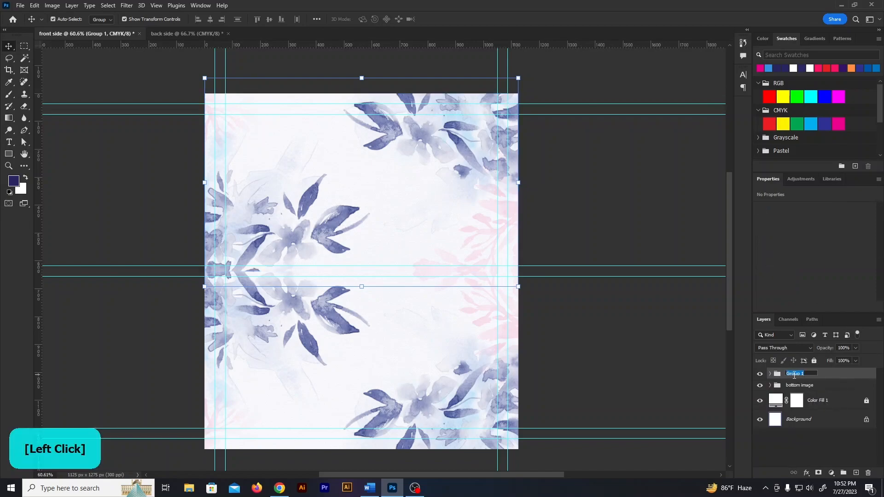
type("top image")
key("Return")
left_click(596, 329)
- Draw a rectangle about 1193 by 257 px across the lower panel and fill it with white
scroll(426, 431, "down", 1)
left_click(9, 154)
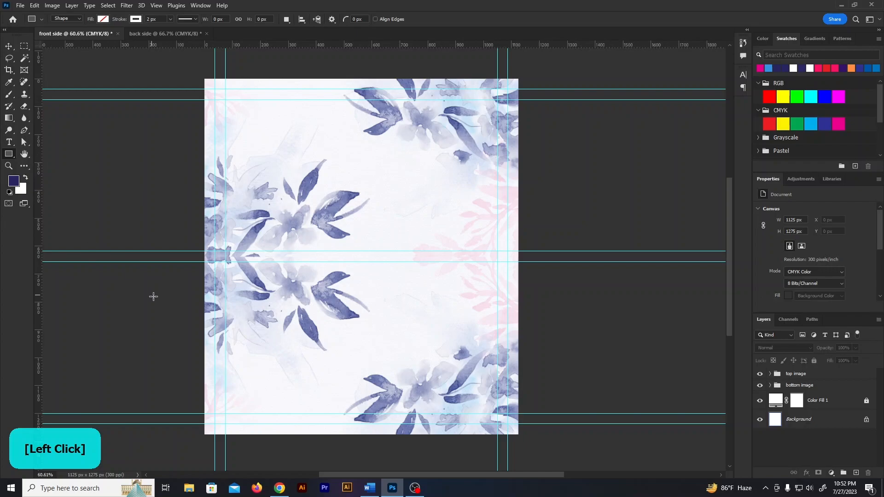
left_click_drag(539, 383, 535, 382)
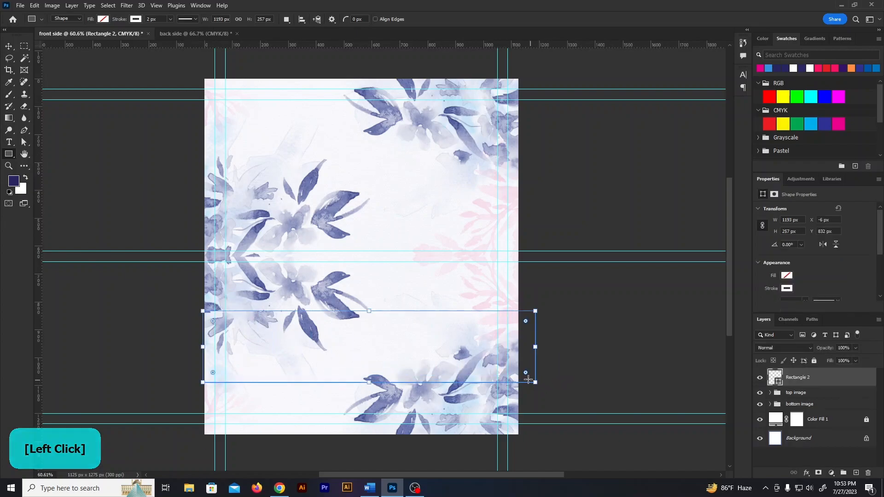
left_click(103, 19)
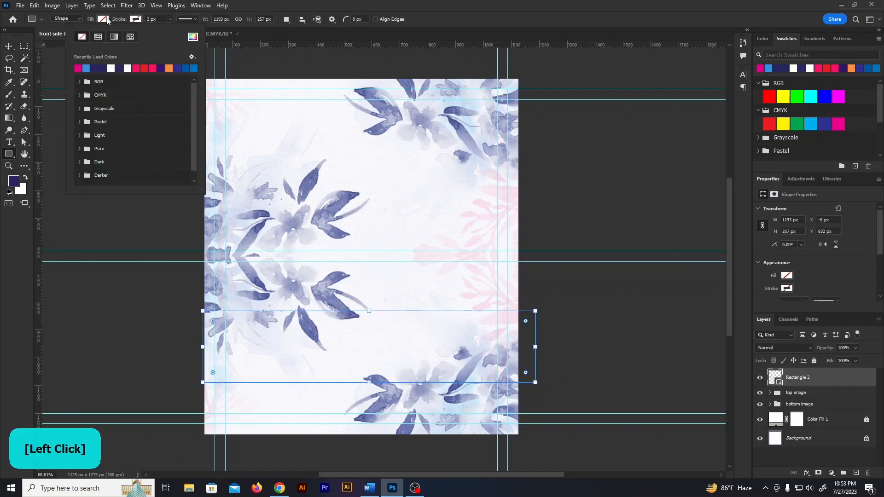
left_click(127, 68)
- Move the white rectangle to the canvas's left edge and narrow it to the full canvas width of 1125 px
left_click(9, 46)
left_click_drag(339, 340, 352, 343)
left_click_drag(537, 342, 518, 343)
left_click(456, 20)
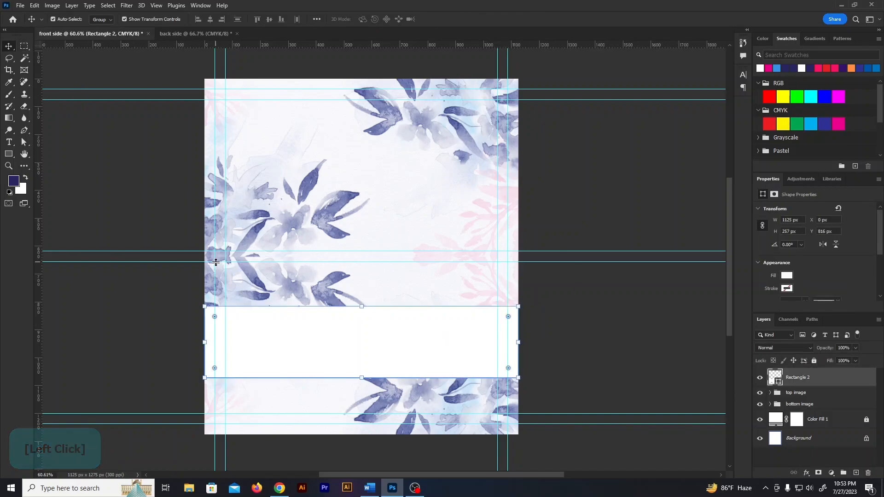
- Select the lower panel's area between the outer guides, centre the white band vertically in it and deselect
left_click(25, 46)
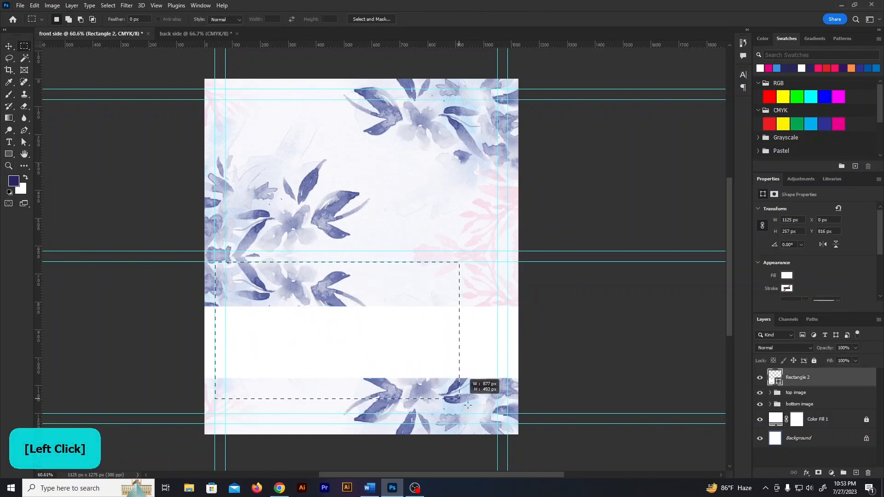
left_click(10, 46)
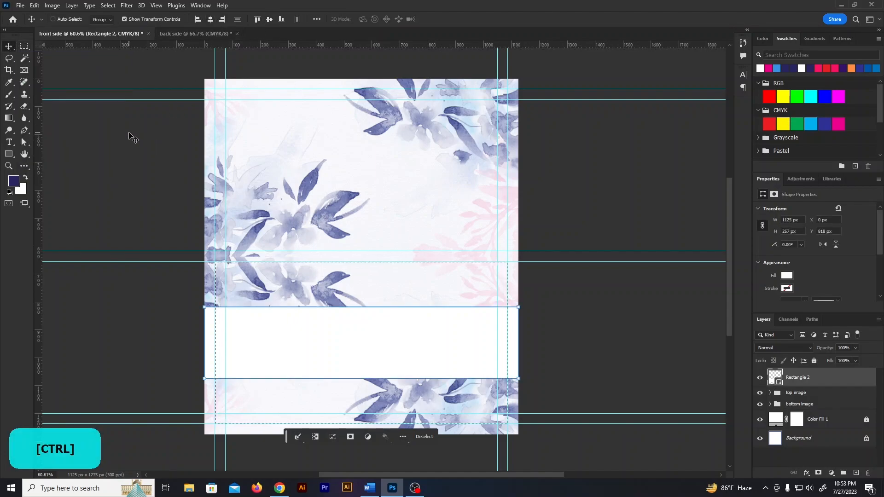
key("ctrl+d")
- Switch to Word, copy the client's full name from the document and return to Photoshop
left_click(369, 488)
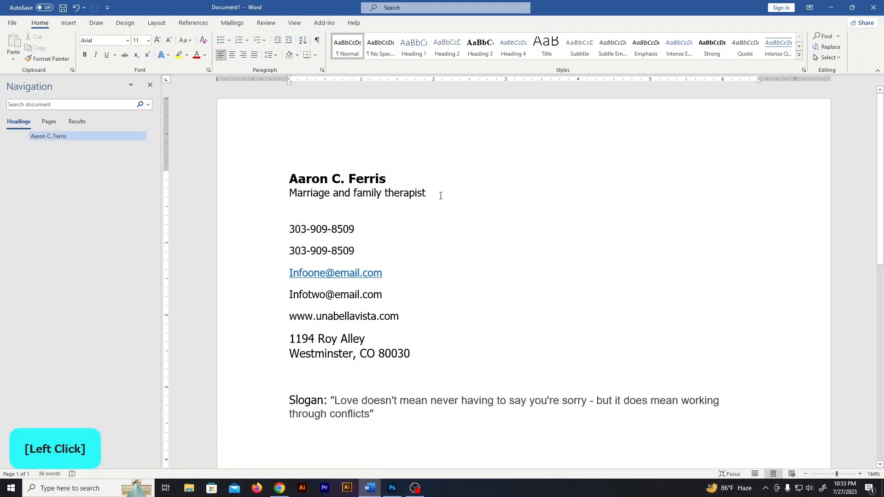
key("ctrl+c")
left_click(393, 488)
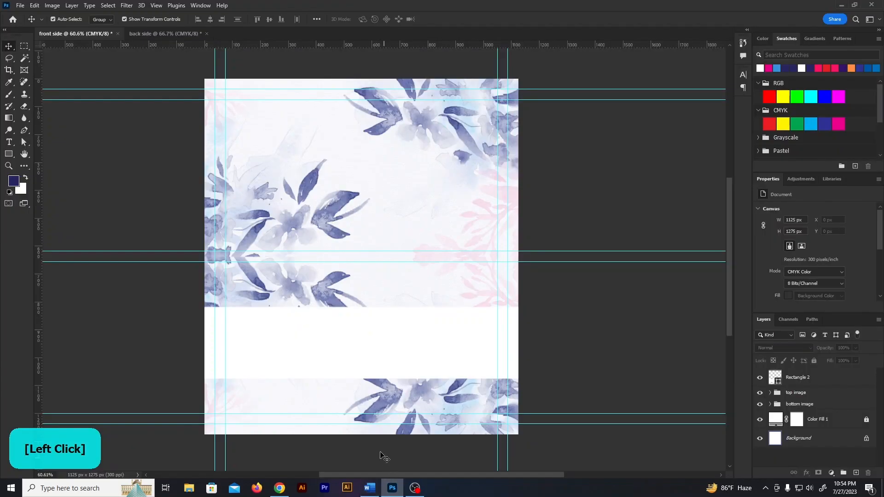
- Paste the client's full name as 28 pt Adobe Garamond Pro text and move it between the side guides on the white band
left_click(14, 145)
left_click(354, 342)
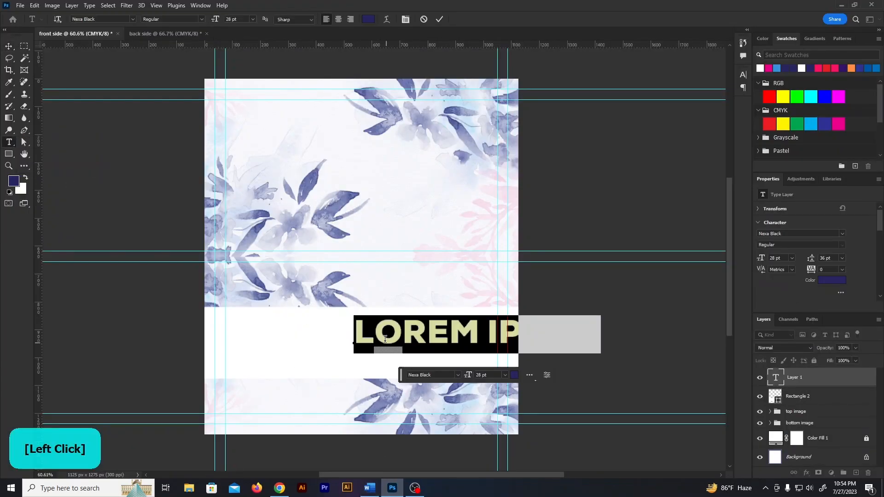
left_click(132, 18)
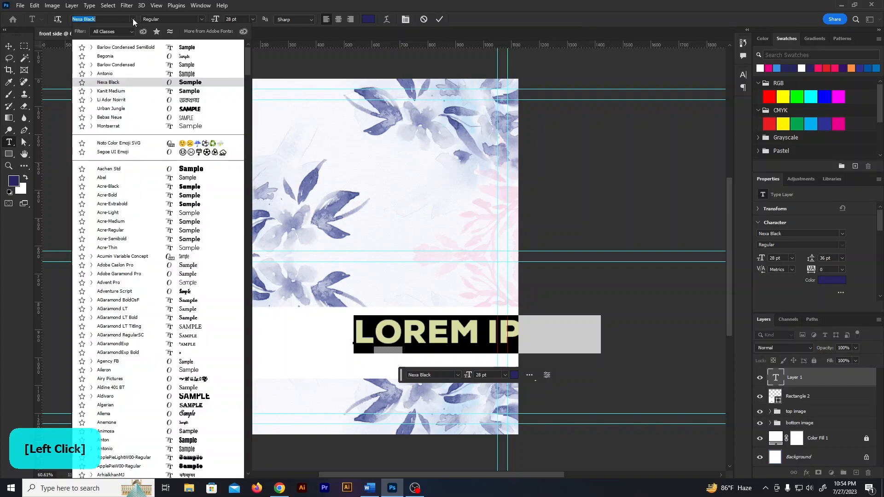
left_click(158, 278)
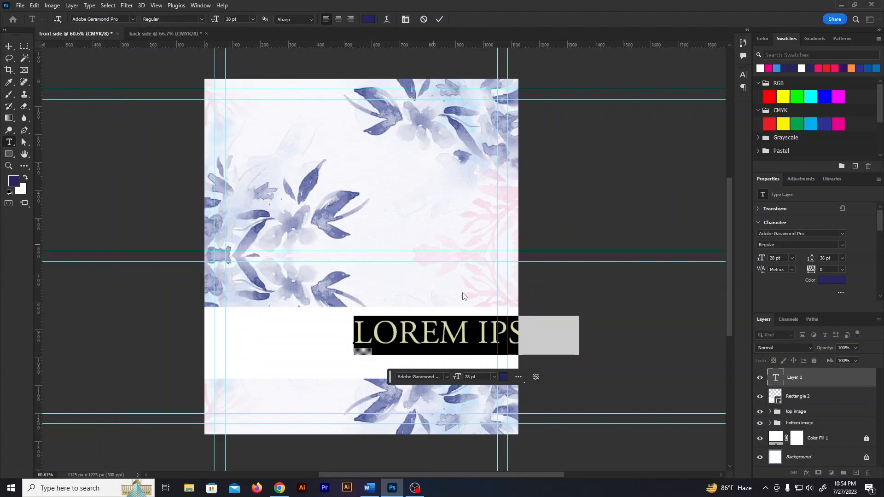
key("ctrl+v")
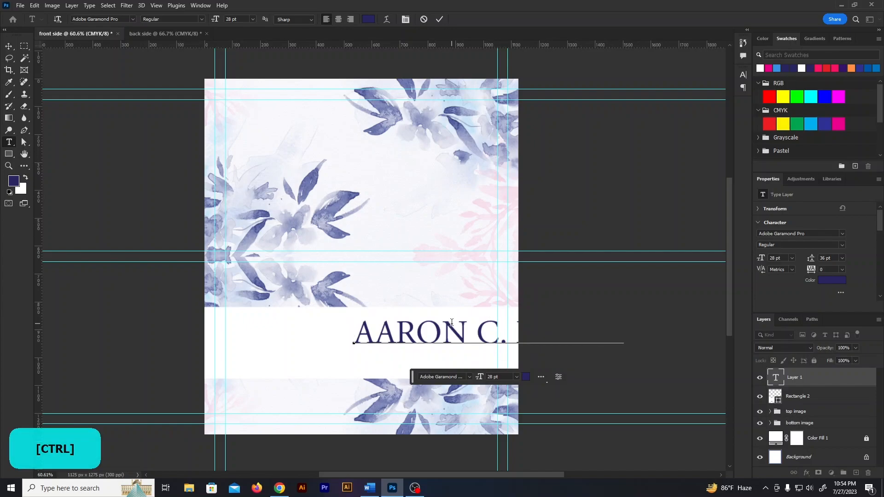
left_click(9, 46)
left_click_drag(462, 337, 333, 336)
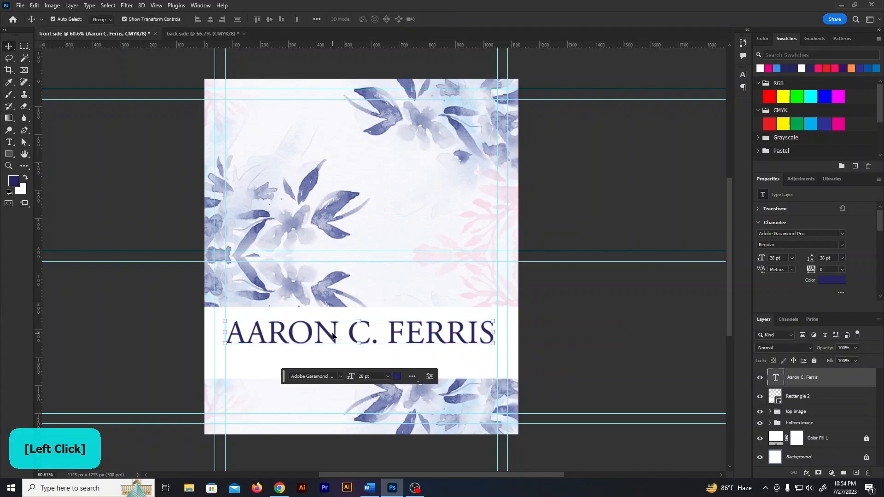
- Show the character settings and turn off All Caps for the name text
left_click(222, 5)
left_click(223, 122)
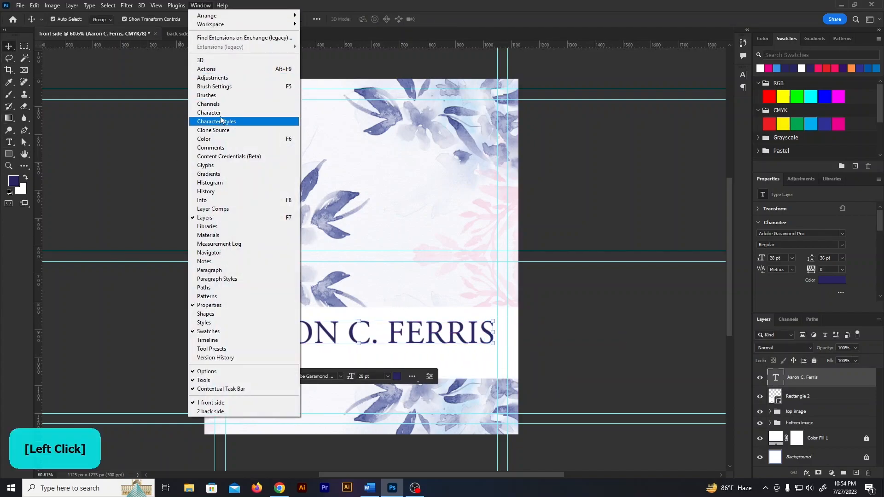
left_click(669, 137)
left_click(668, 138)
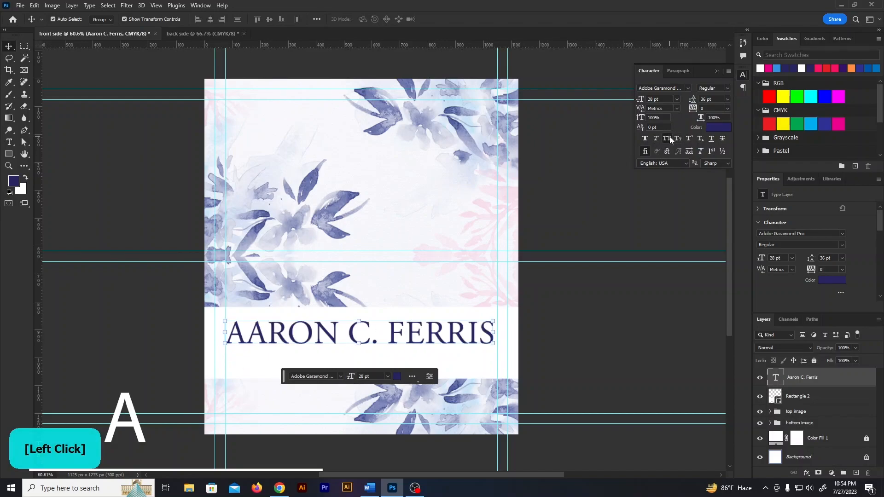
left_click(669, 138)
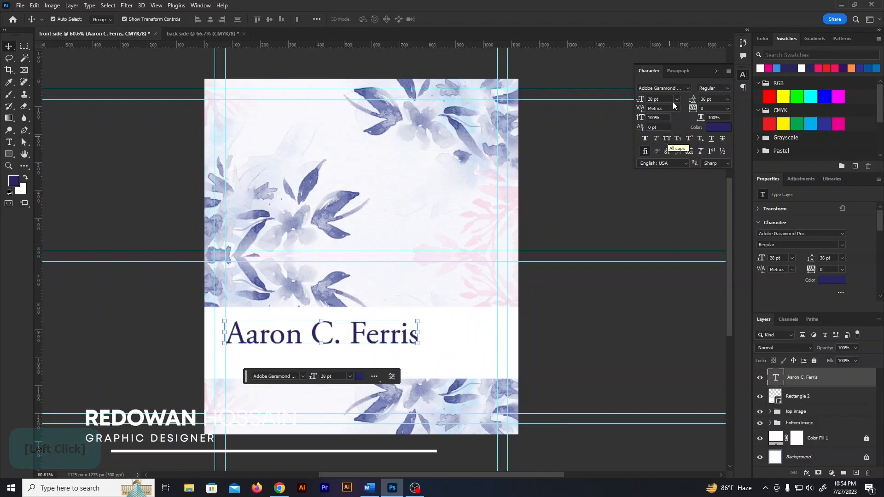
- Centre-align the name text, shift it toward the band's middle and change its colour to a darker navy
left_click(679, 71)
left_click(657, 87)
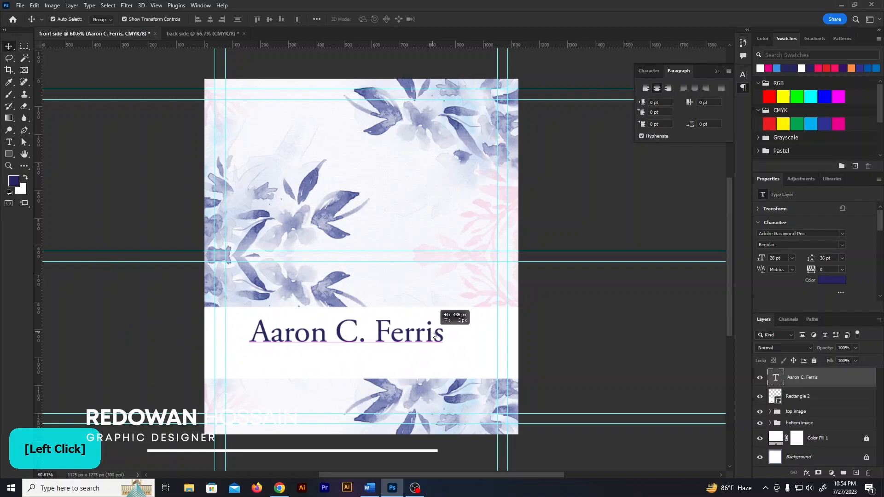
left_click(648, 71)
left_click(718, 127)
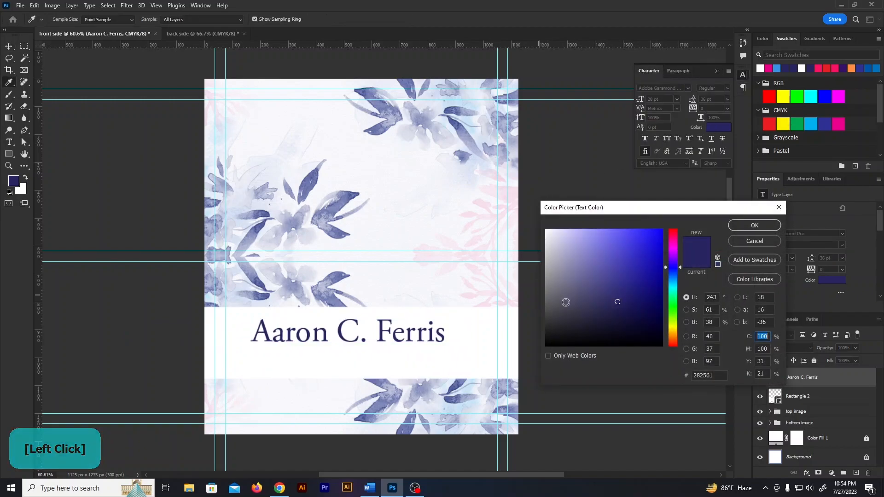
left_click(755, 225)
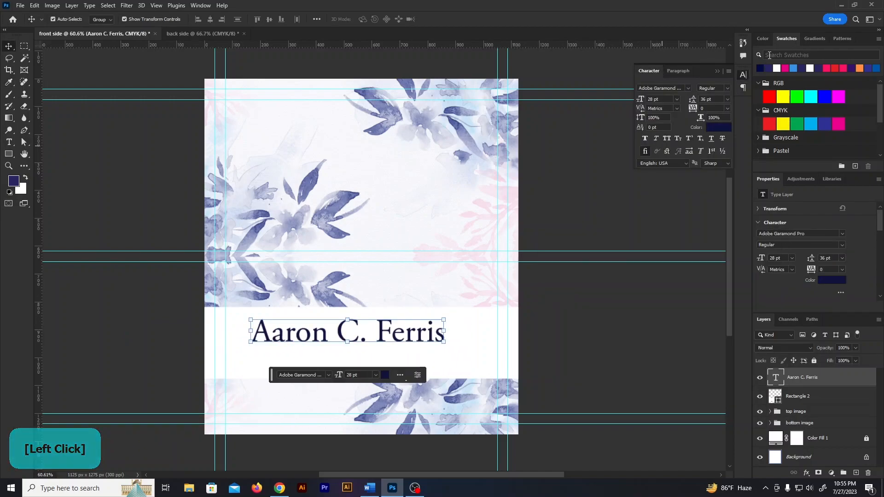
- Set the name text's font size to 18 pt
left_click(677, 99)
left_click(668, 155)
left_click(676, 100)
left_click(662, 175)
- Duplicate the name text just below itself and replace the copy with "Marriage and family therapist" copied from the Word document
mouse_move(383, 337)
left_mouse_down()
mouse_move(395, 336)
mouse_move(395, 348)
left_mouse_up()
left_click(369, 488)
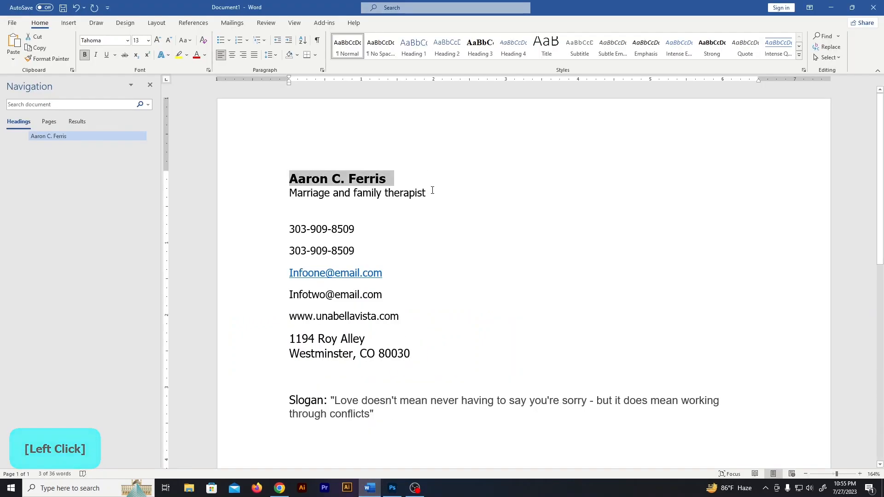
left_click_drag(433, 190, 279, 196)
key("ctrl+c")
left_click(392, 488)
double_click(391, 358)
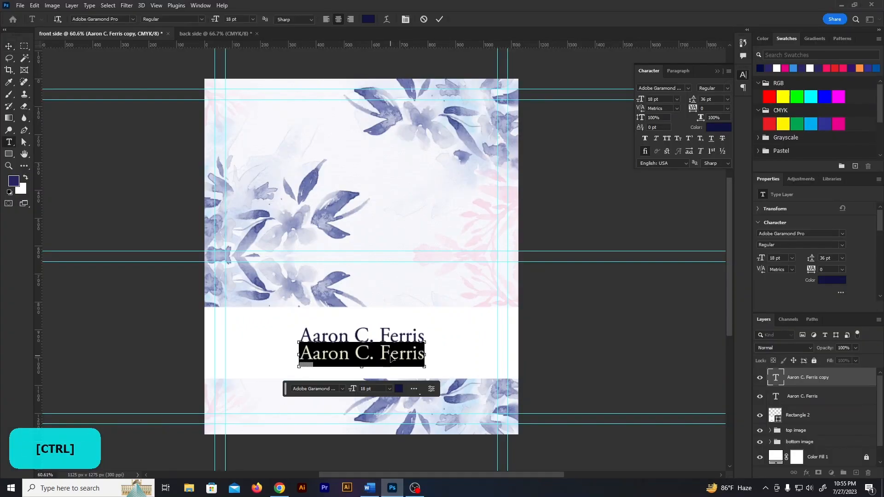
key("ctrl+v")
- Set the job title text's size to 8 pt and align it centrally beneath the name
key("ctrl+a")
left_click(677, 99)
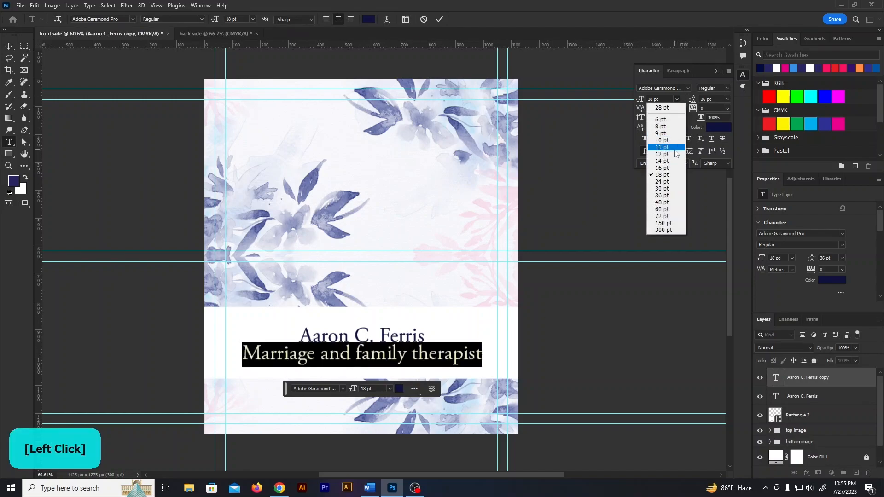
left_click(670, 140)
left_click(677, 99)
left_click(671, 128)
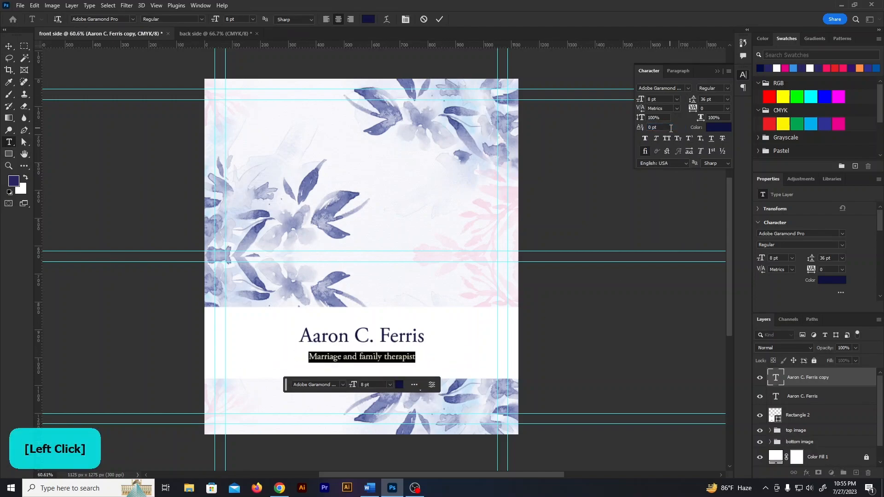
left_click(8, 46)
scroll(339, 374, "up", 5)
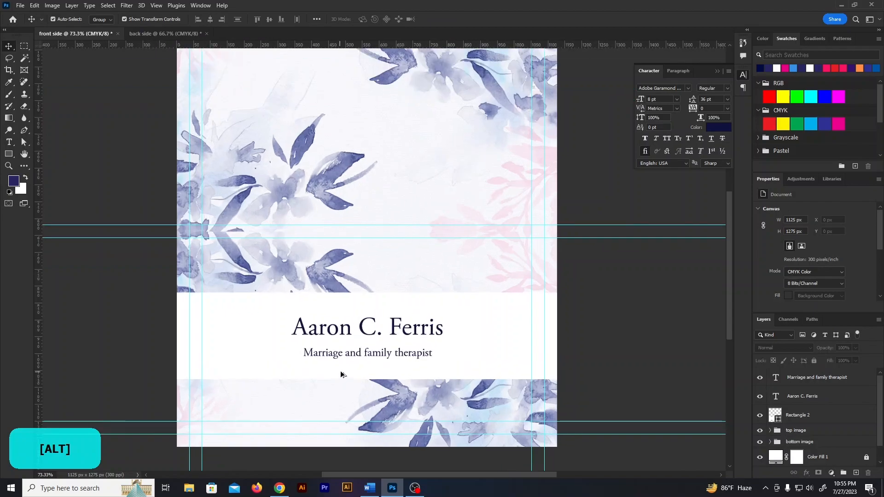
left_click_drag(423, 335, 424, 336)
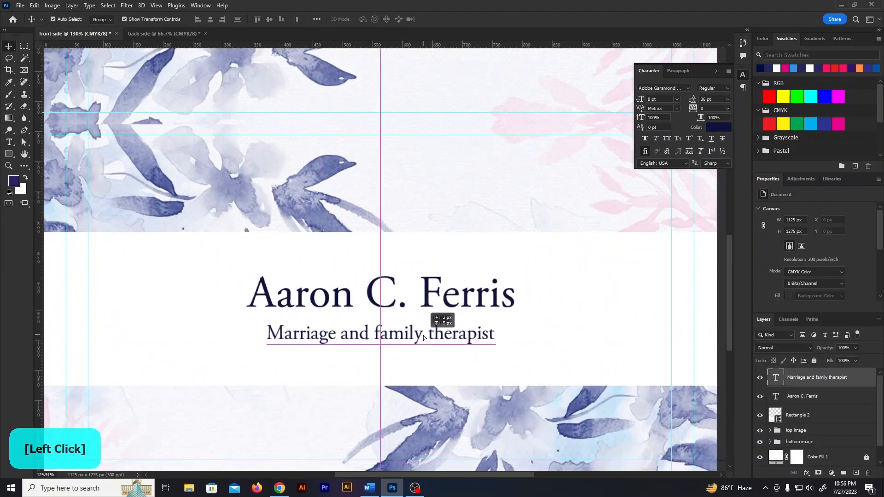
- Edit the job title to read "Marriage & Family Therapist"
double_click(380, 332)
left_click(377, 332)
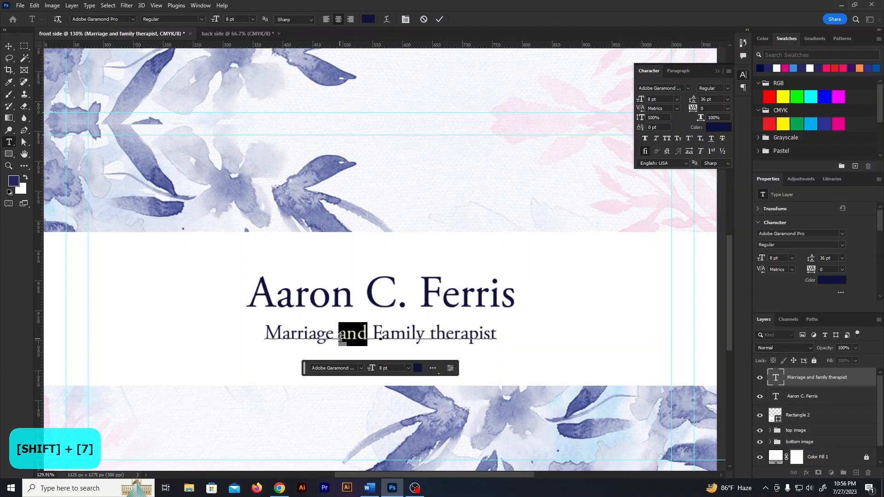
type("&")
type("T")
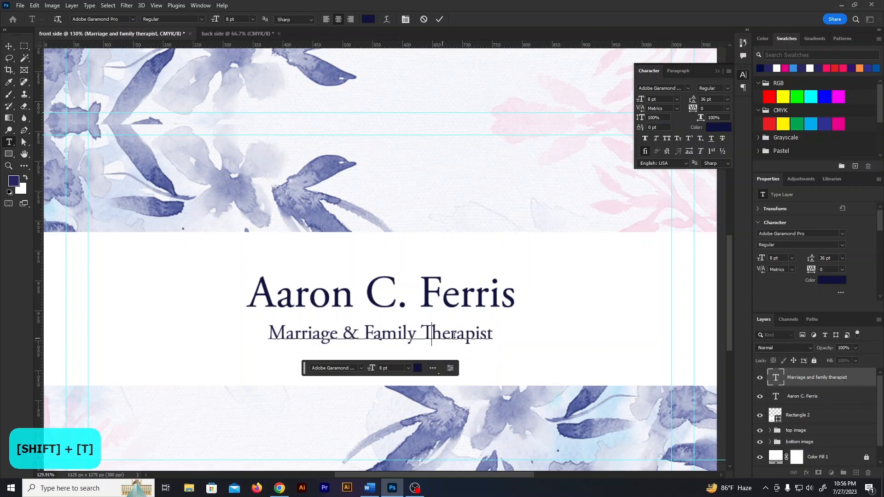
left_click(440, 19)
- Set the job title text's leading to Auto and its tracking to 25
left_click(727, 99)
left_click(713, 106)
left_click(728, 108)
left_click(714, 196)
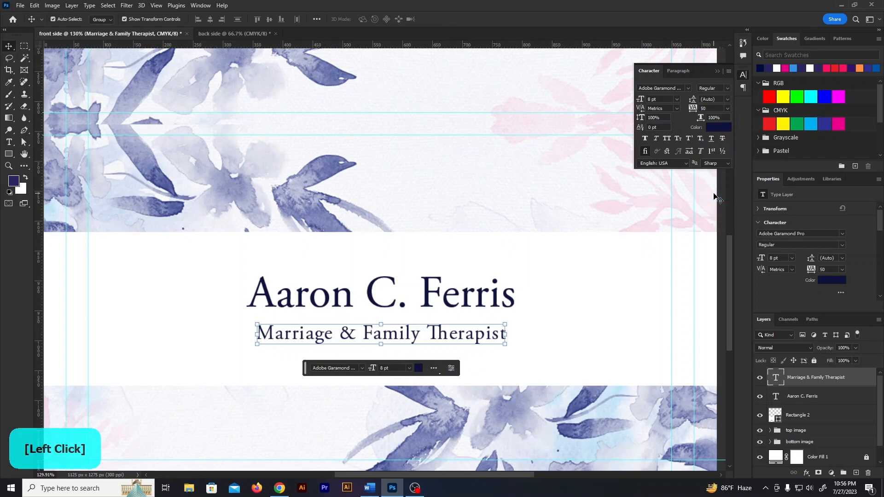
left_click(727, 108)
left_click(714, 188)
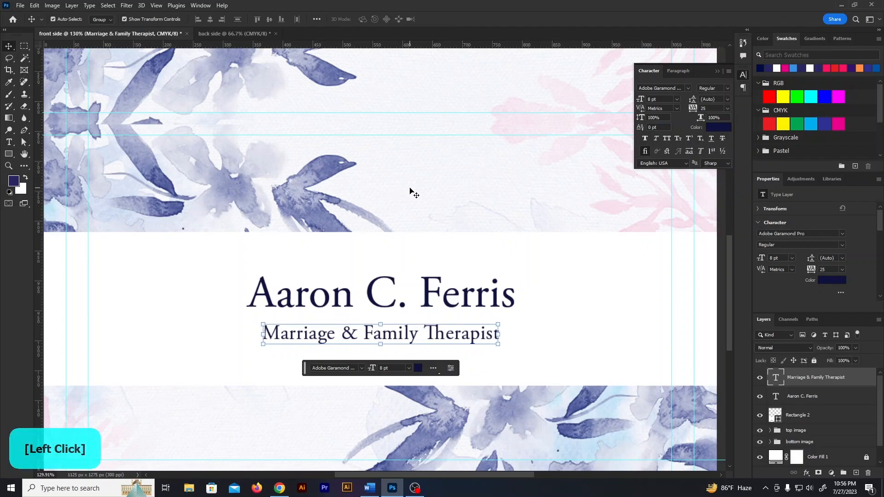
- Set the name text's size to 20 pt
scroll(412, 192, "down", 4)
left_click(689, 335)
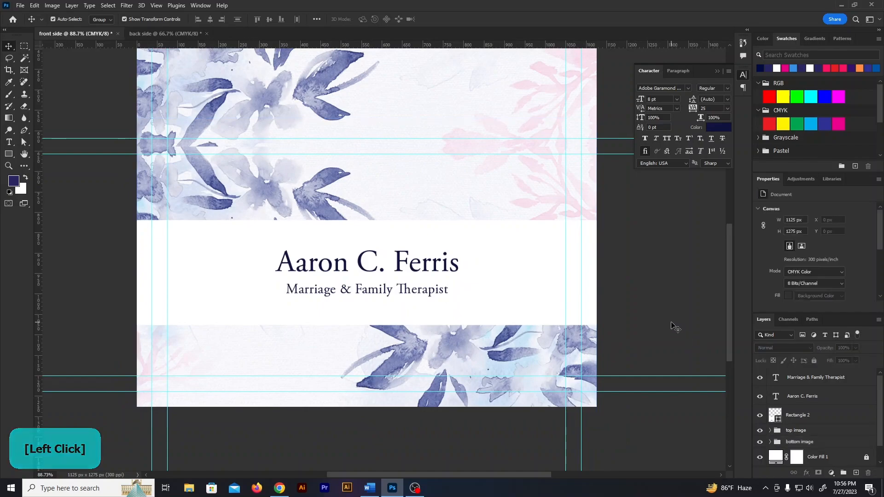
left_click(426, 273)
left_click(677, 99)
left_click(661, 99)
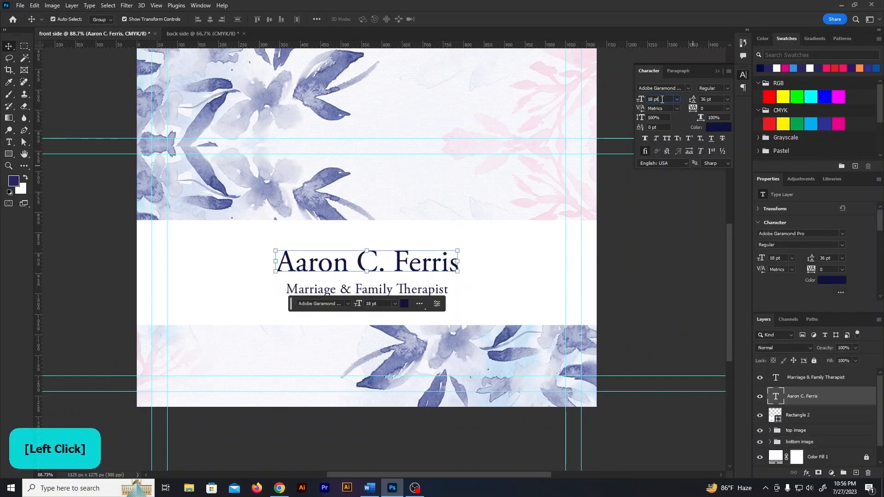
key("Up")
left_click(662, 193)
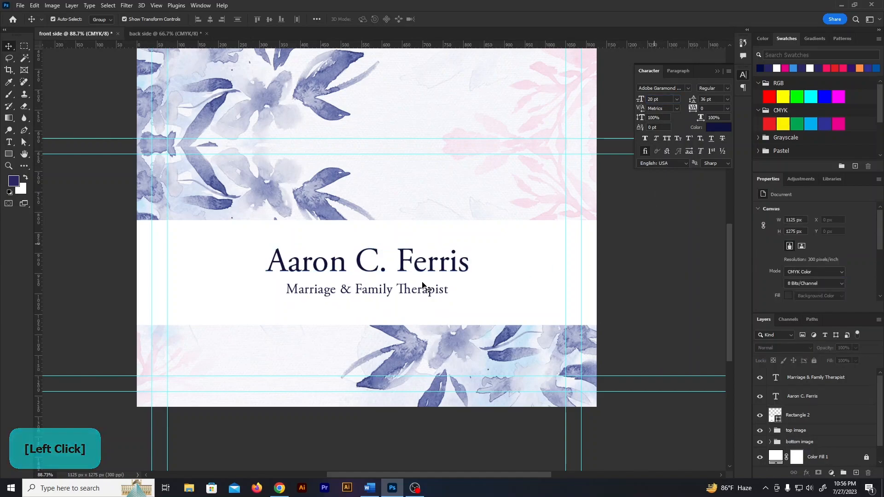
- Duplicate the white rectangle behind the name straight up into the upper panel, 630 px above the original
scroll(429, 385, "down", 1)
scroll(429, 385, "down", 1)
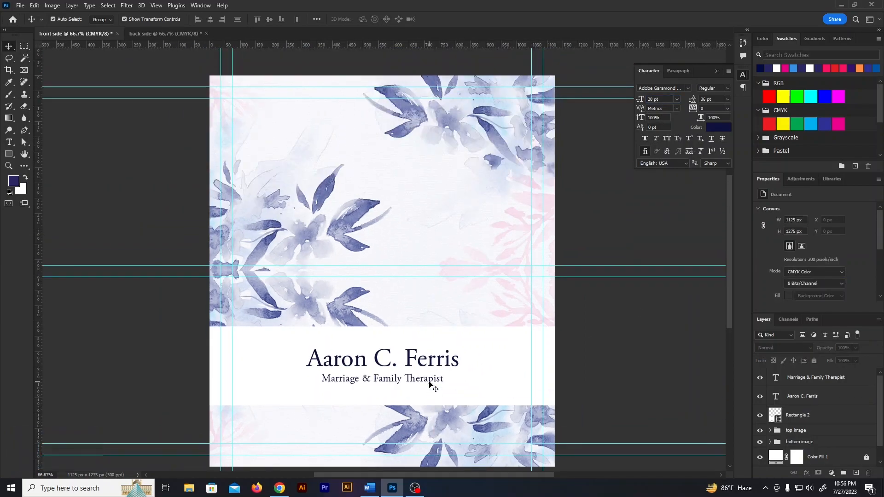
left_click_drag(494, 385, 510, 188)
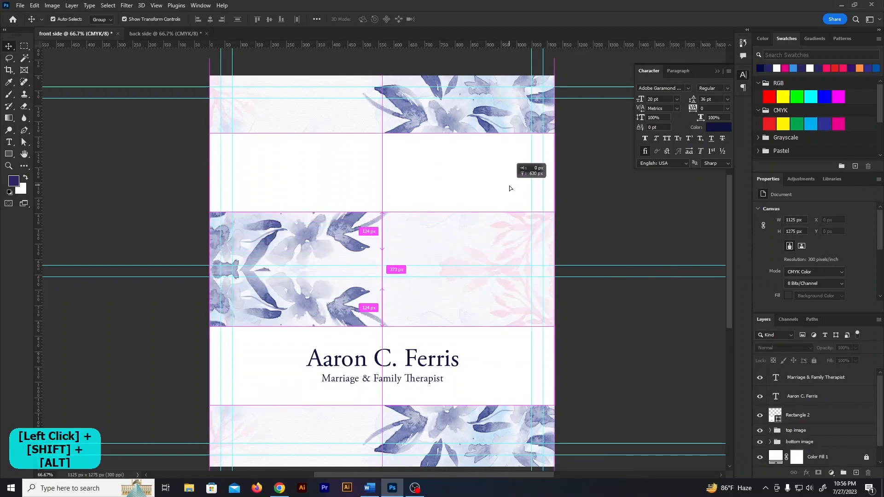
left_click(598, 213)
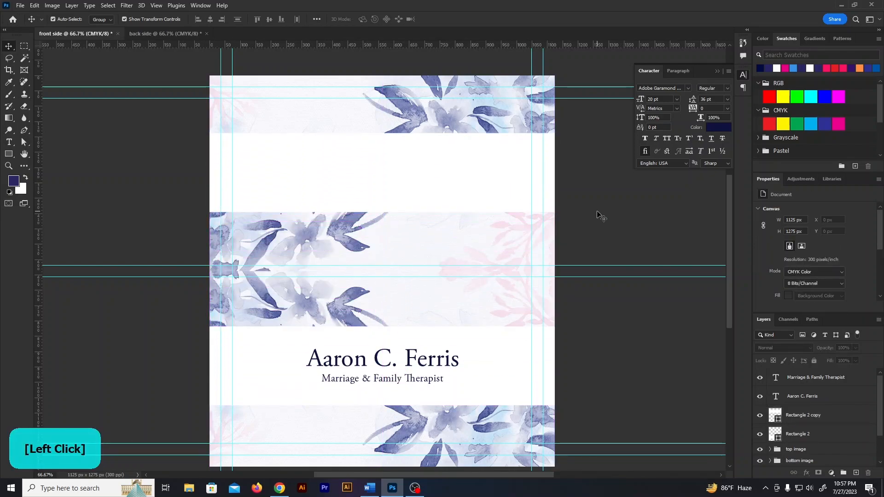
- Place the floral-design image into the front side document as an embedded object
left_click(20, 5)
left_click(41, 206)
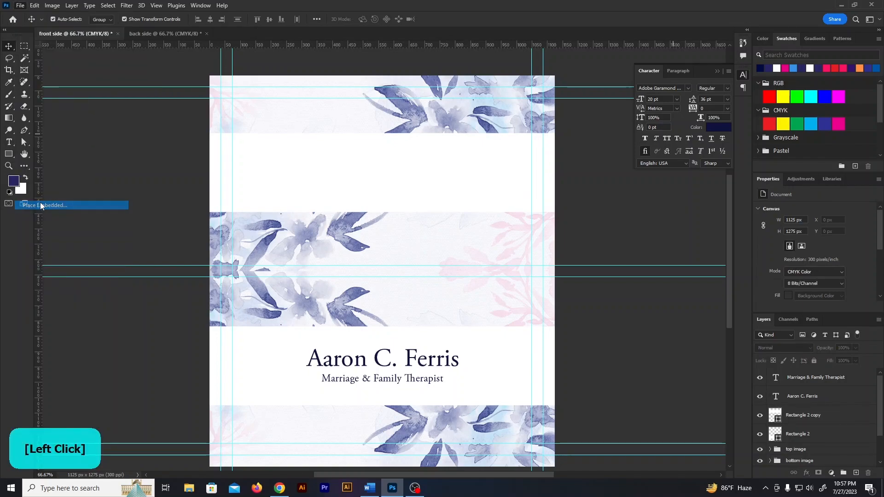
left_click(547, 77)
left_click(549, 338)
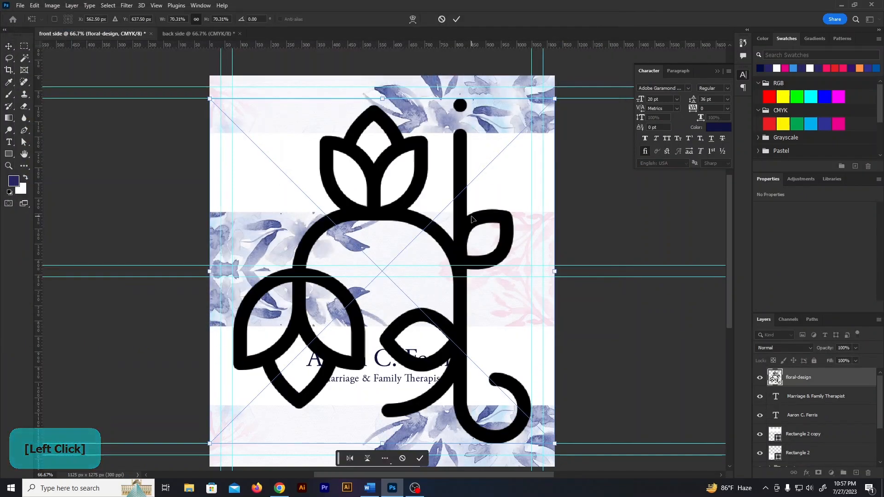
- Scale the floral design down to 8.65% within the upper white band, left of its center, and commit the placement
scroll(471, 219, "down", 2)
left_click_drag(538, 404, 353, 186)
scroll(376, 183, "up", 1)
scroll(376, 182, "up", 3)
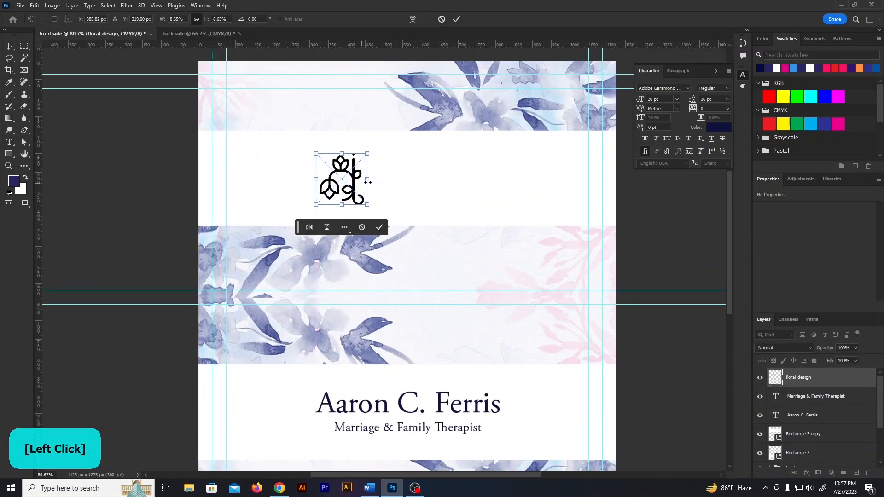
left_click(457, 19)
- Add a Color Overlay in dark teal-blue to the floral design
left_click(805, 473)
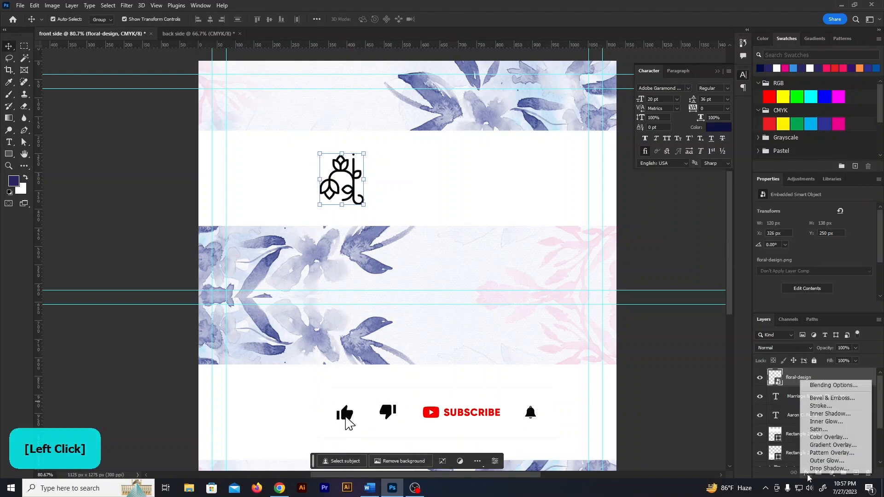
left_click(812, 441)
left_click(736, 277)
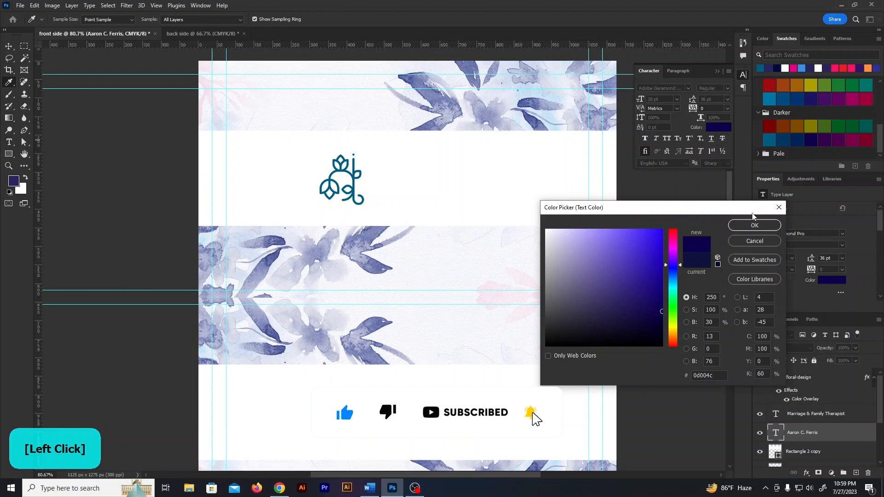
- Color the name text dark navy #0d004c and the job title text with the dark teal-blue swatch from the Darker group
left_click(755, 225)
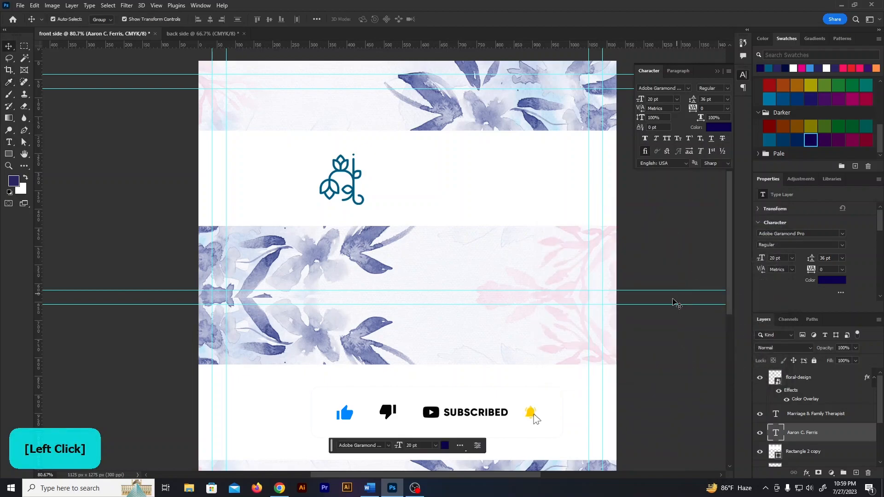
left_click(815, 413)
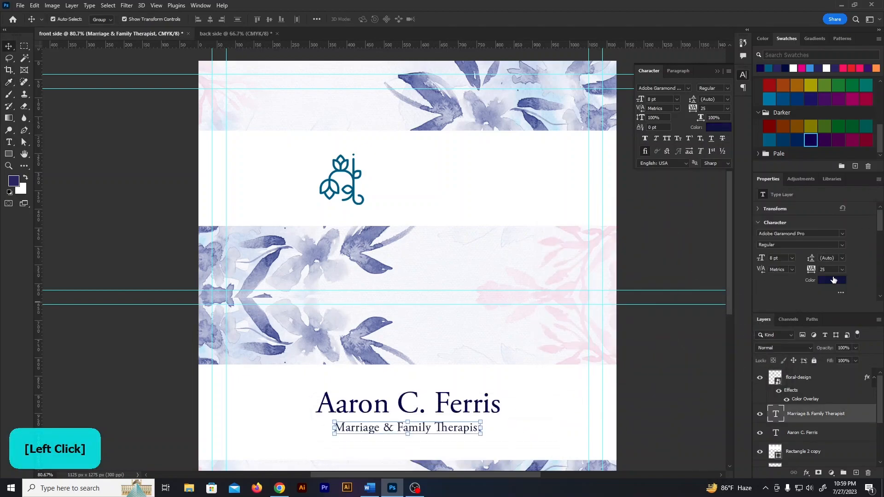
left_click(832, 280)
left_click(770, 140)
left_click(744, 231)
left_click(646, 365)
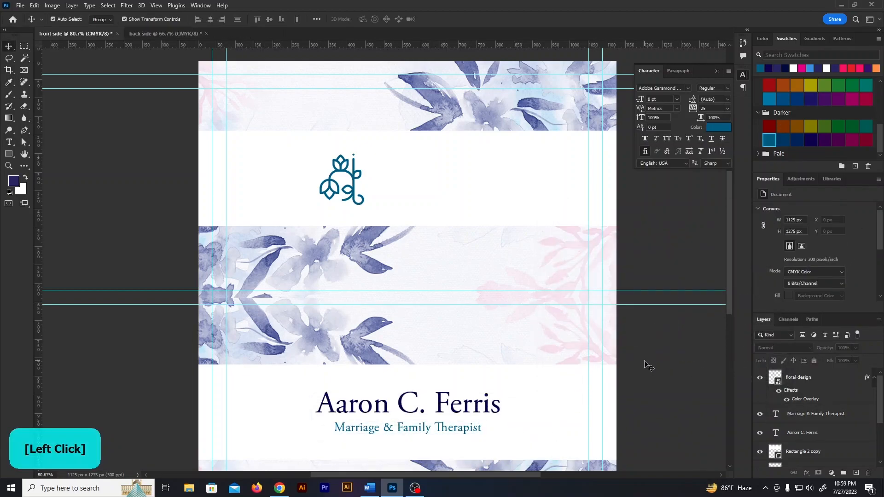
- Add the text "Company Logo" beside the floral design in the upper white band
left_click(13, 144)
left_click(421, 179)
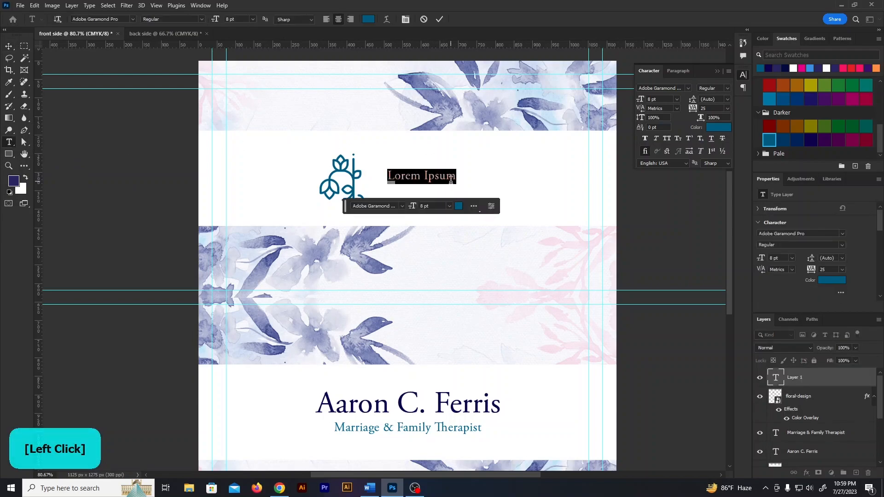
key("BackSpace")
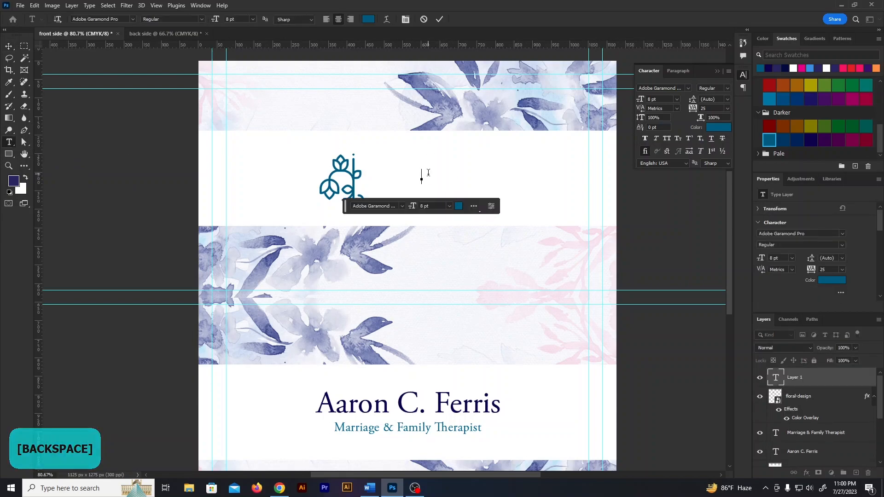
type("Company Logo")
left_click(434, 175)
left_click(441, 22)
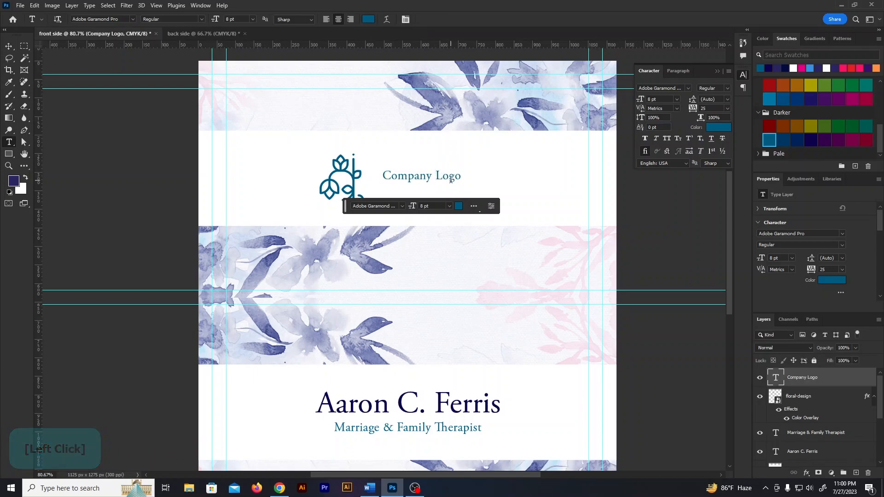
- Add a separate text "slogan goes here" to the right of the company name
left_click(521, 179)
type("slogan goes here")
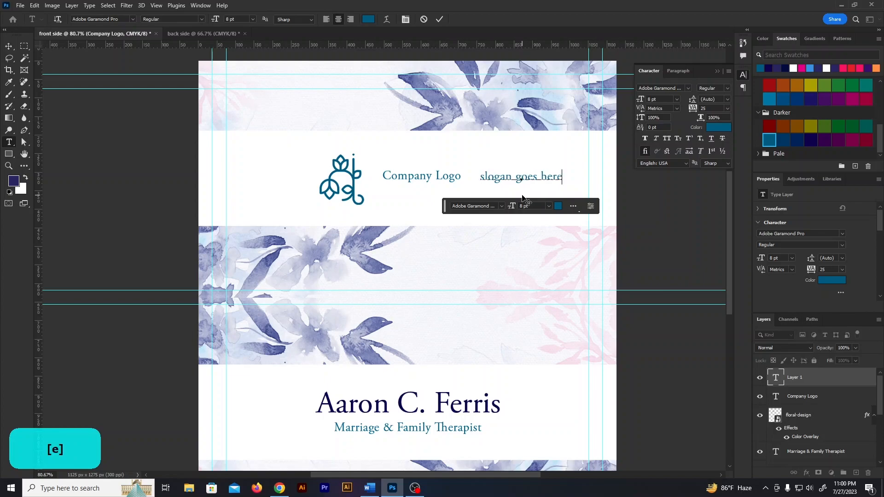
left_click(440, 19)
- Set the "Company Logo" text to the Semibold style and the dark navy swatch color
scroll(345, 168, "up", 3)
key("v")
left_click(321, 179)
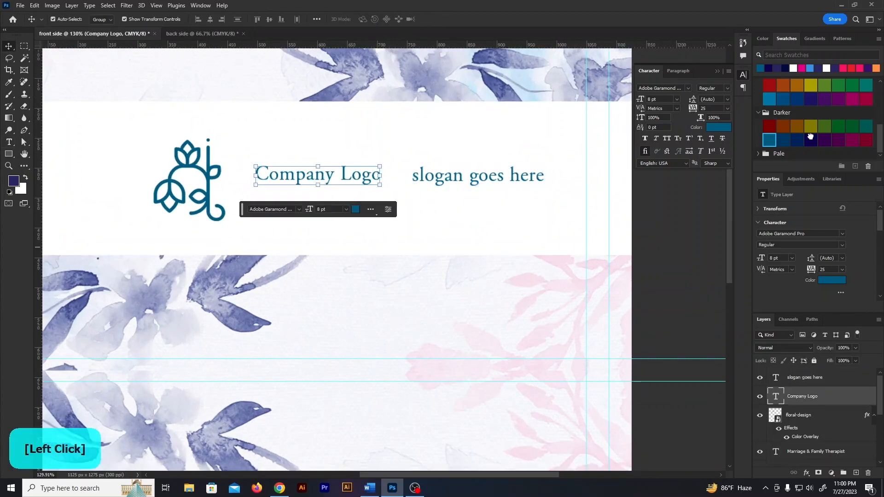
left_click(721, 87)
left_click(723, 113)
- Set the "Company Logo" text's size to 12 pt and move it about 51 px to the right, clear of the floral design
left_click(676, 99)
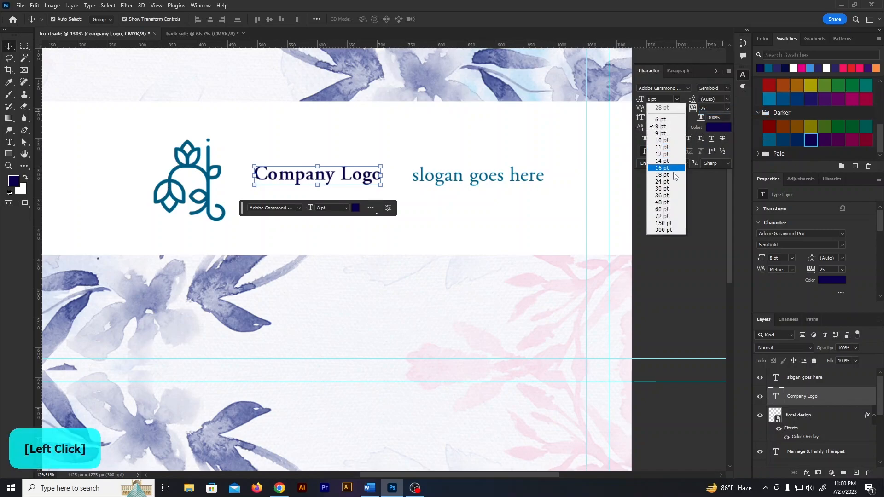
left_click(663, 173)
left_click(677, 99)
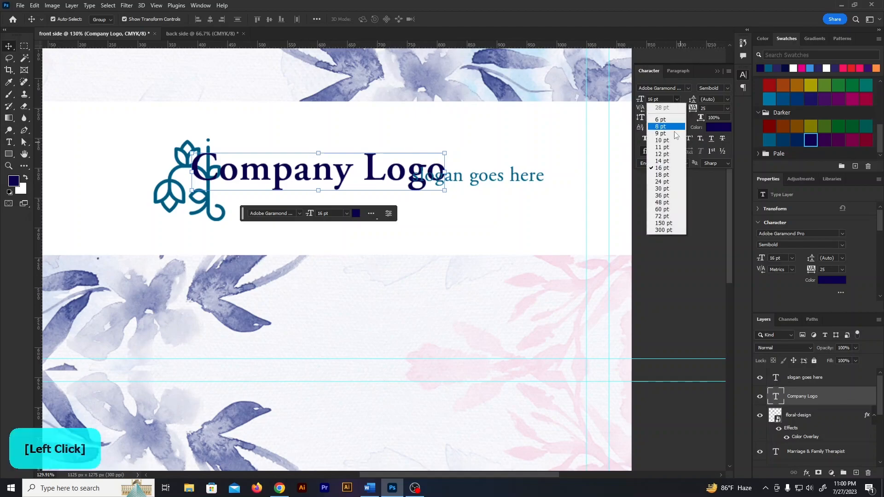
left_click(663, 163)
left_click(677, 100)
left_click(663, 154)
left_click_drag(371, 176, 404, 174)
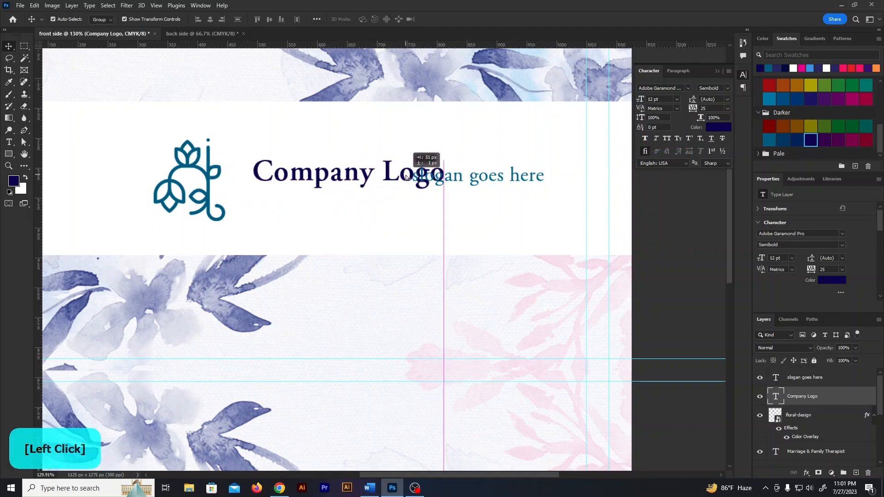
- Move the slogan beneath the company name, set it to 7 pt small caps and center it there
left_click_drag(526, 179, 440, 203)
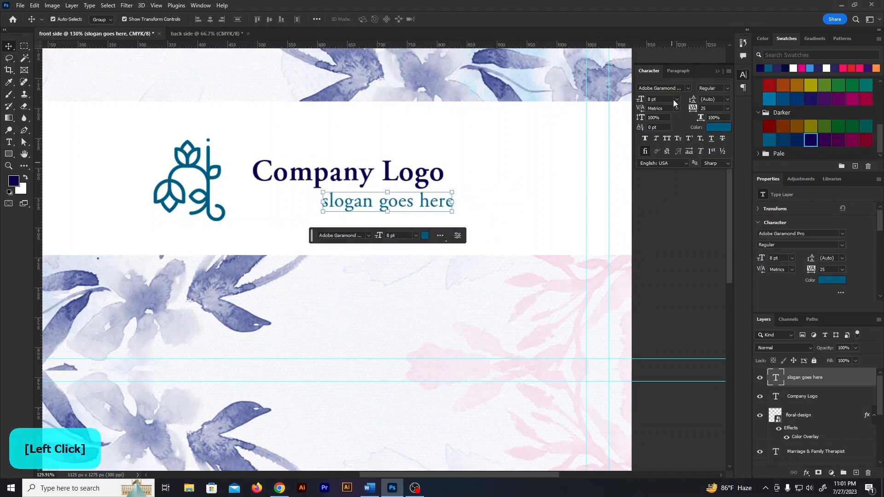
left_click(678, 139)
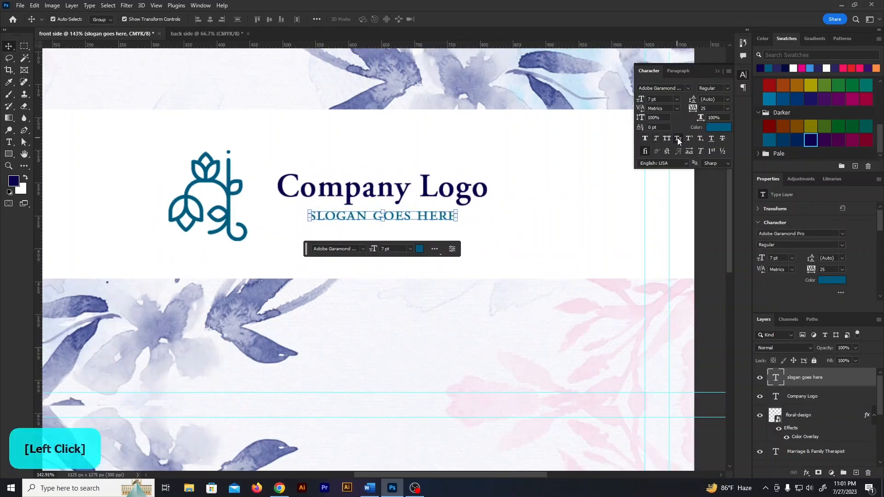
left_click(703, 204)
left_click_drag(446, 218, 447, 219)
- Set the slogan's tracking to 200 and size to 6 pt, keeping it centered and nudged slightly closer to the company name
left_click(728, 108)
left_click(722, 217)
left_click(705, 209)
left_click(456, 217)
left_click(727, 109)
left_click(709, 217)
left_click(705, 212)
left_click_drag(472, 217, 470, 217)
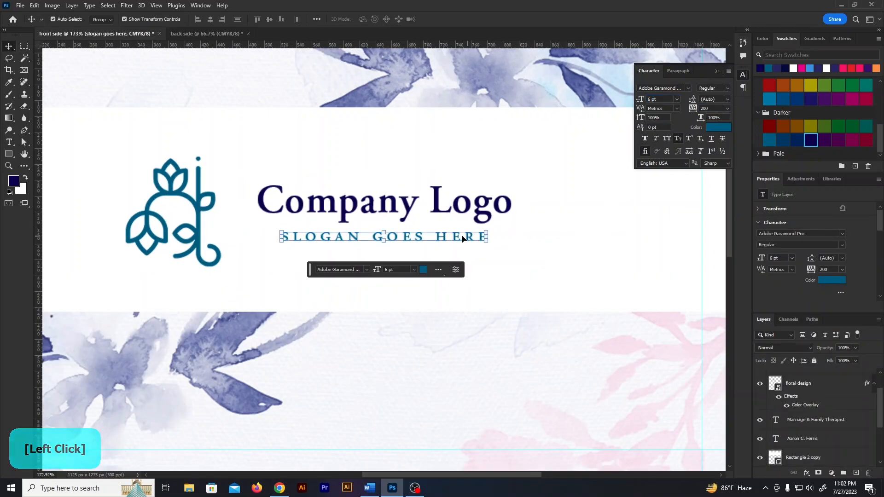
key("Up")
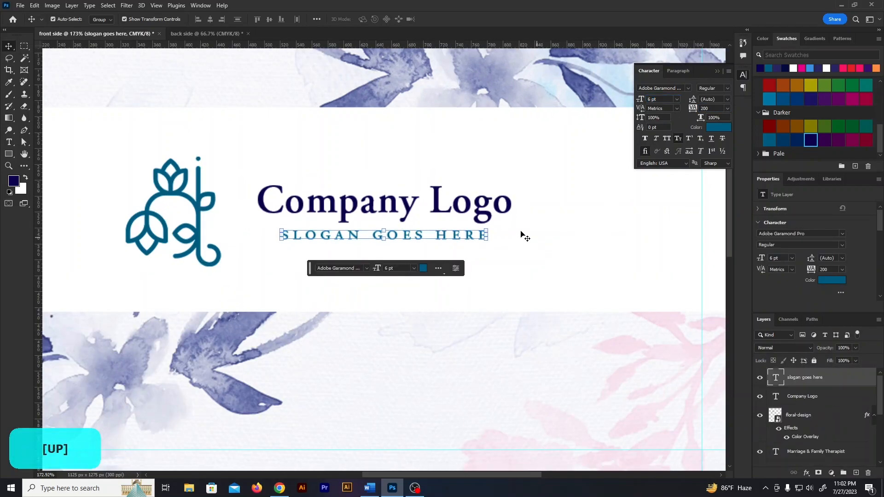
- Group the company name with the slogan and move the group slightly closer to the floral design
left_click(500, 203, "shift")
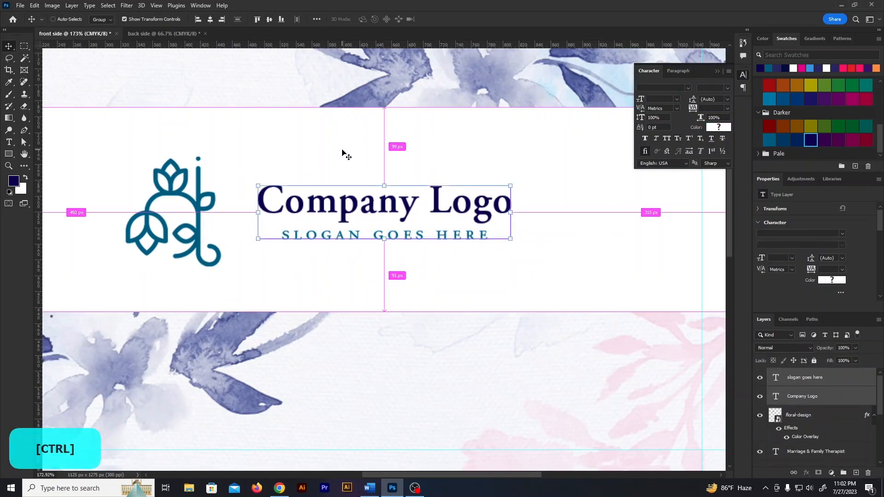
key("ctrl+g")
left_click(201, 220, "shift")
left_click(253, 83)
left_click(199, 225)
left_click_drag(267, 214, 257, 213)
- Align the text group's vertical center with the floral design and nudge the group down three steps
left_click(200, 210, "shift")
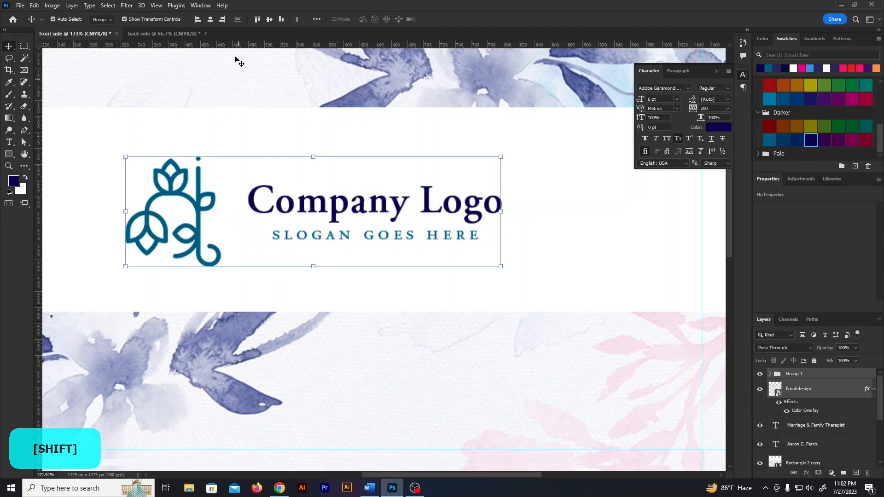
left_click(269, 19)
left_click(338, 80)
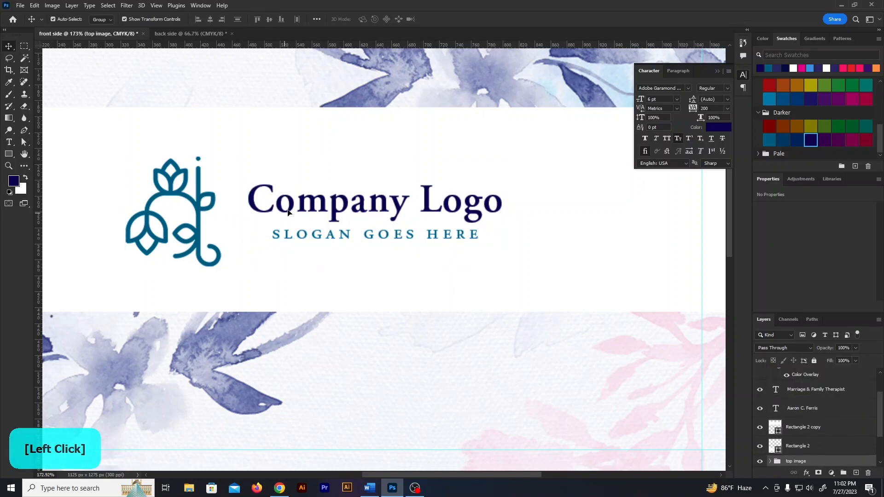
left_click(291, 211)
key("Down")
key("Down")
key("Down")
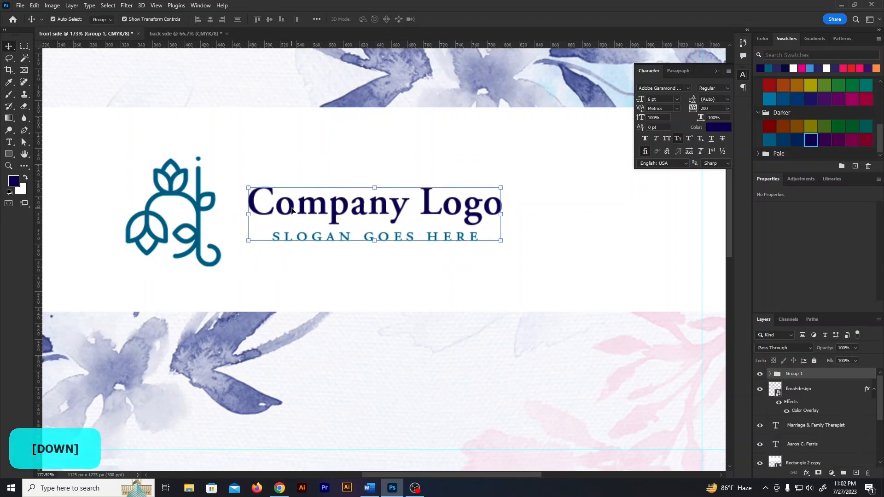
- Group the floral design and the text group together and name the new group "logo"
left_click(198, 211, "shift")
key("ctrl+g")
type("lo")
- Flip the logo group horizontally
scroll(390, 218, "down", 1)
key("ctrl+t")
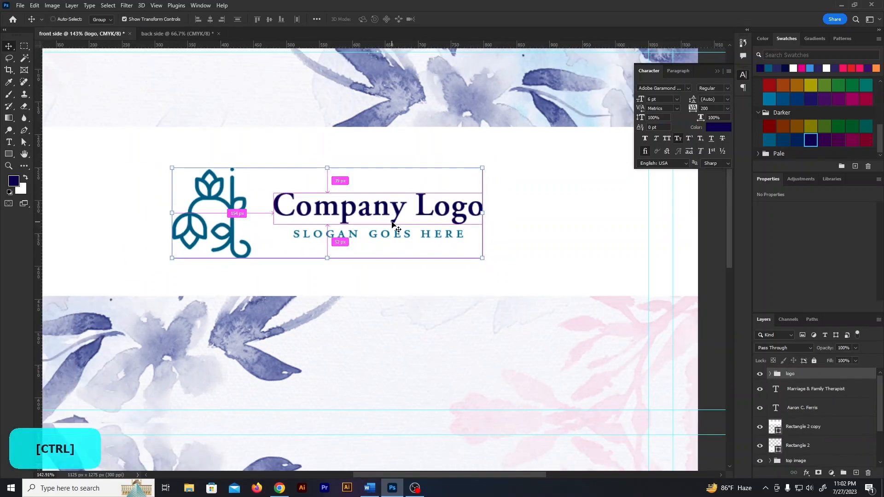
right_click(391, 215)
left_click(439, 397)
scroll(418, 154, "down", 3)
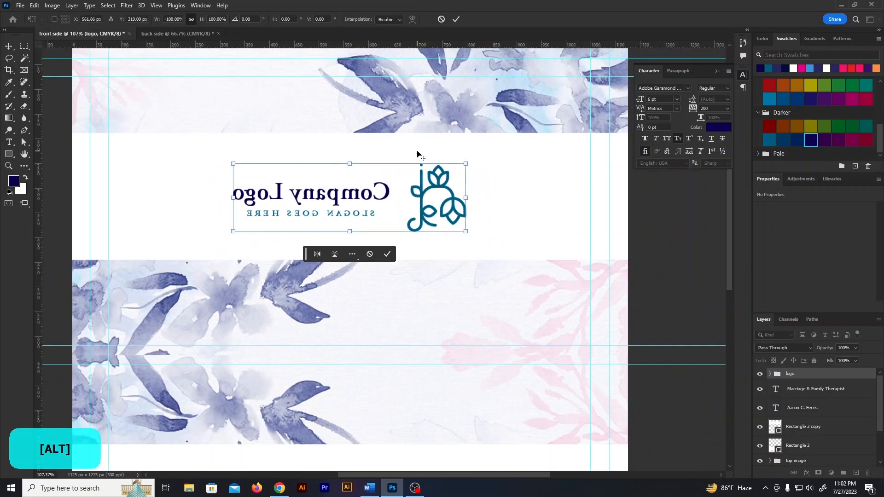
left_click(456, 19)
- Center the logo group horizontally and vertically on the upper white rectangle
left_click(448, 189)
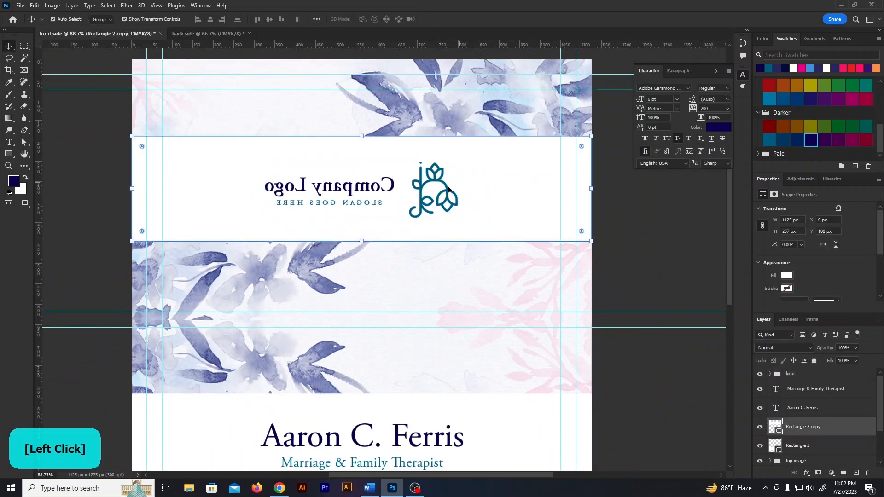
left_click(418, 197, "shift")
left_click(269, 20)
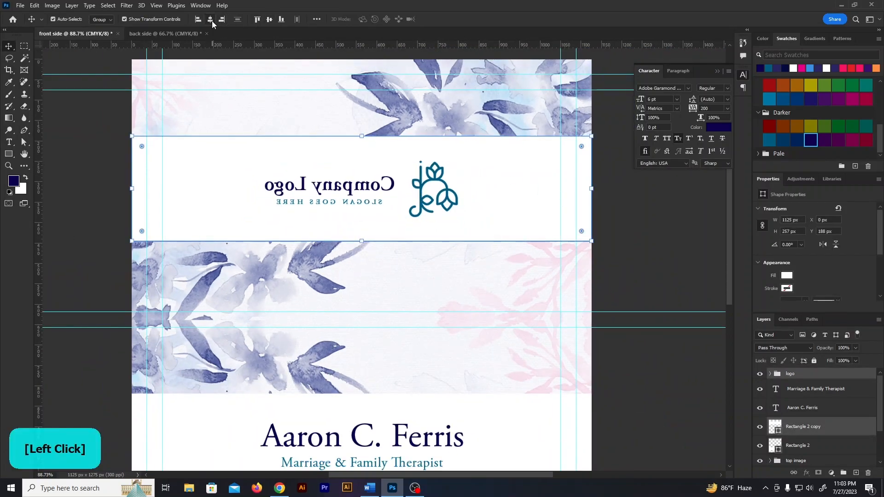
left_click(651, 242)
scroll(487, 153, "down", 2)
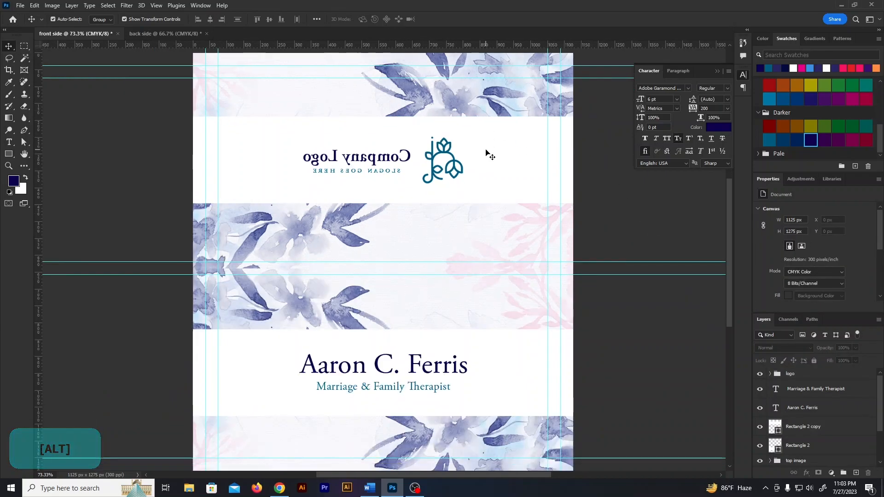
- Change the therapist's name text on the lower panel to the Semibold font style
scroll(430, 402, "up", 3)
left_click(433, 371)
left_click(728, 88)
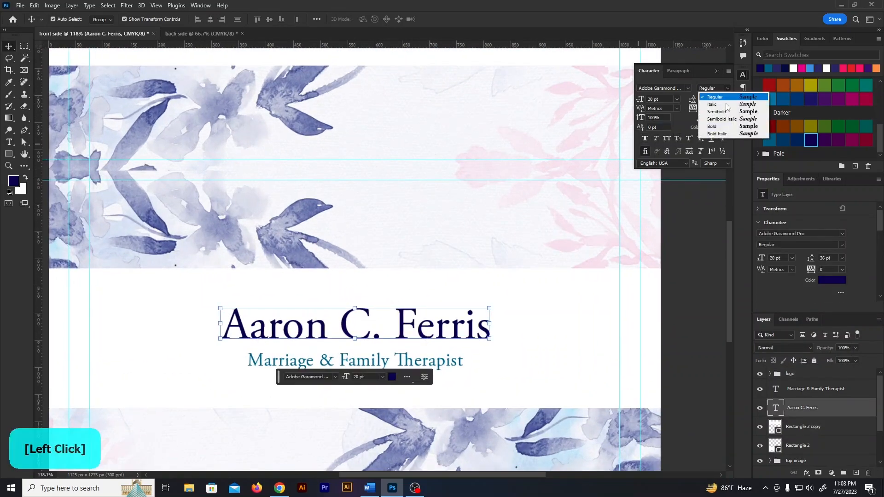
left_click(717, 111)
left_click(676, 290)
scroll(378, 313, "down", 2)
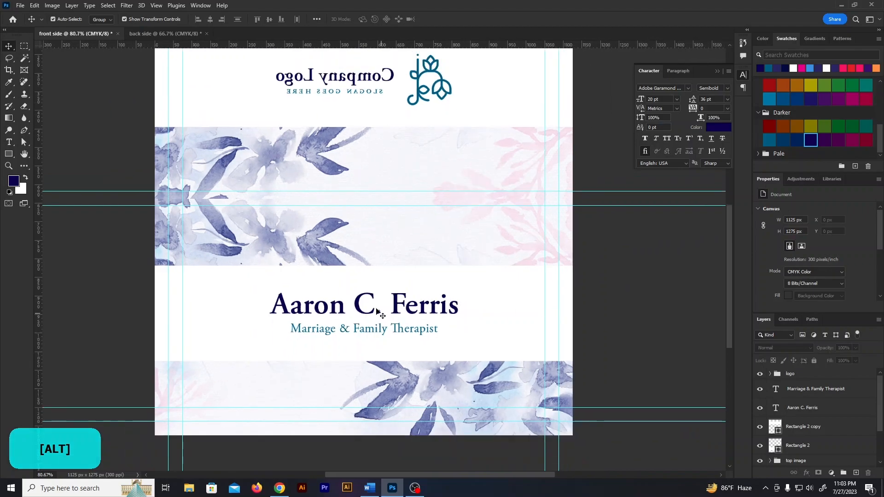
- Set the tracking of the "Marriage & Family Therapist" text to 50
scroll(379, 313, "up", 1)
left_click(412, 334)
left_click(728, 108)
left_click(717, 192)
left_click(663, 279)
scroll(394, 394, "down", 1)
scroll(401, 387, "up", 3)
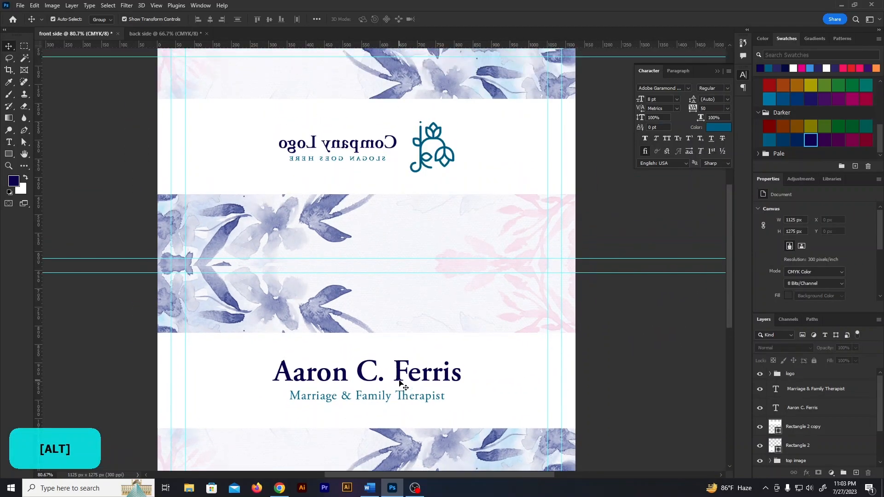
- Select both white rectangles and set their opacity to 90%
left_click(516, 411)
left_click(517, 233, "shift")
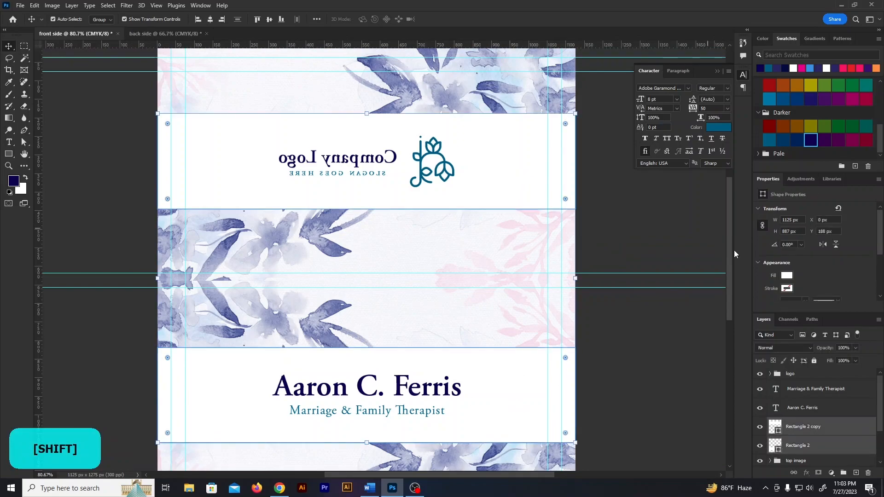
left_click_drag(839, 348, 831, 349)
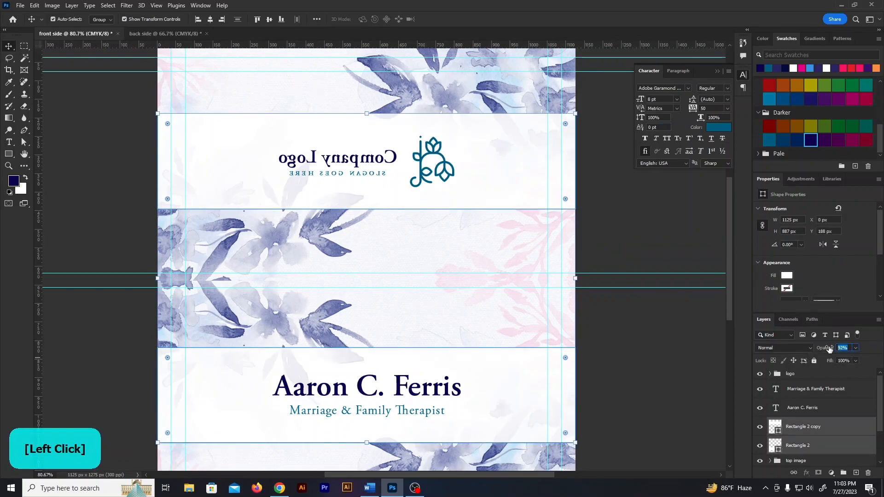
type("90")
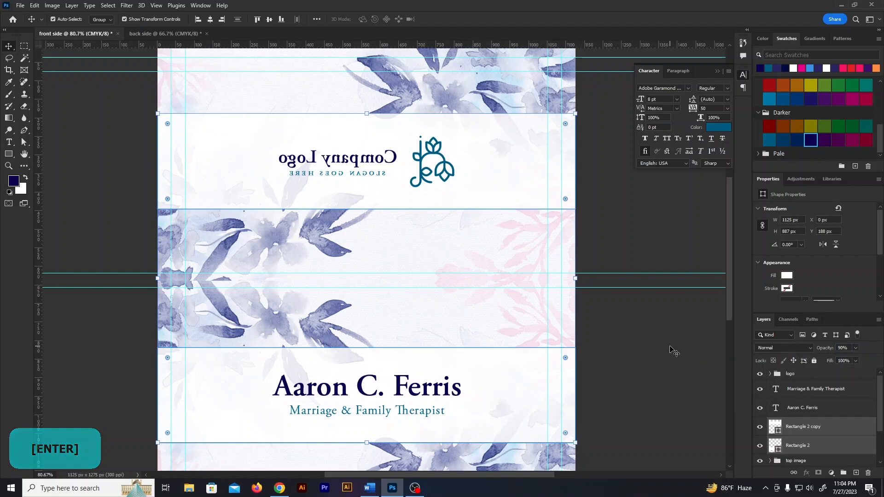
left_click(665, 345)
scroll(665, 345, "down", 2)
- Rename the therapist's name text layer "name" and the "Marriage & Family Therapist" layer "title"
left_click_drag(633, 391, 259, 327)
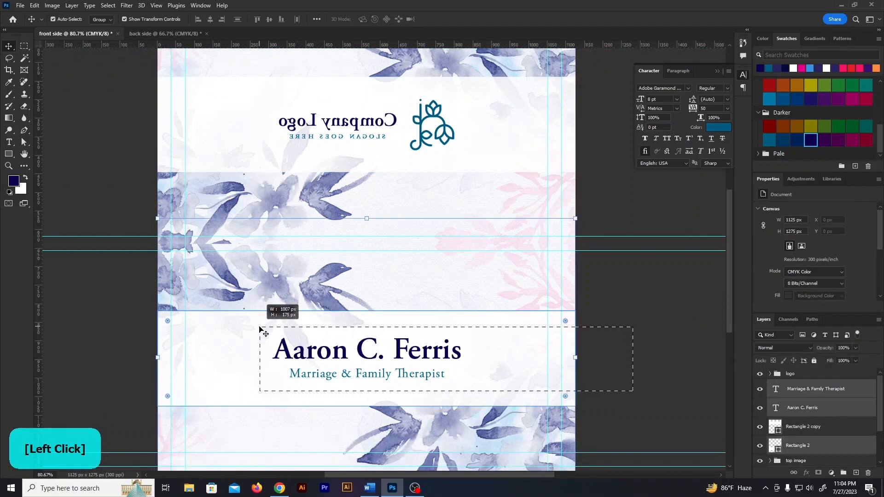
scroll(502, 300, "down", 1)
left_click(809, 408)
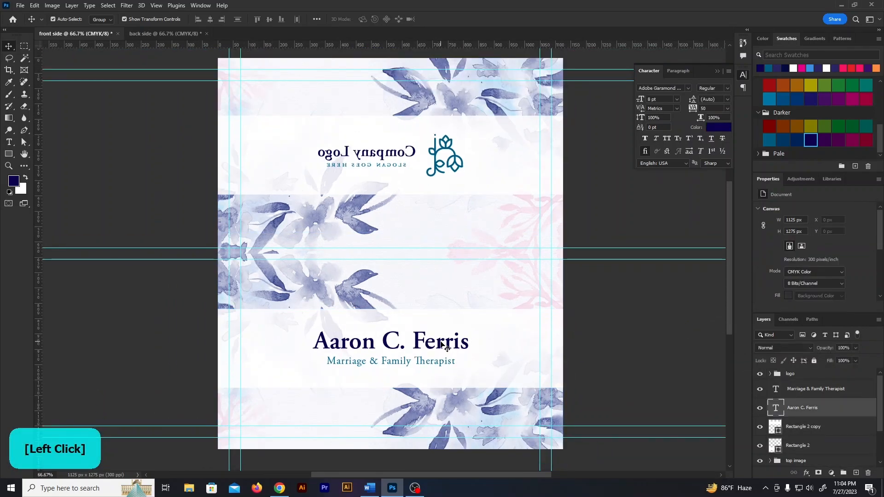
double_click(805, 407)
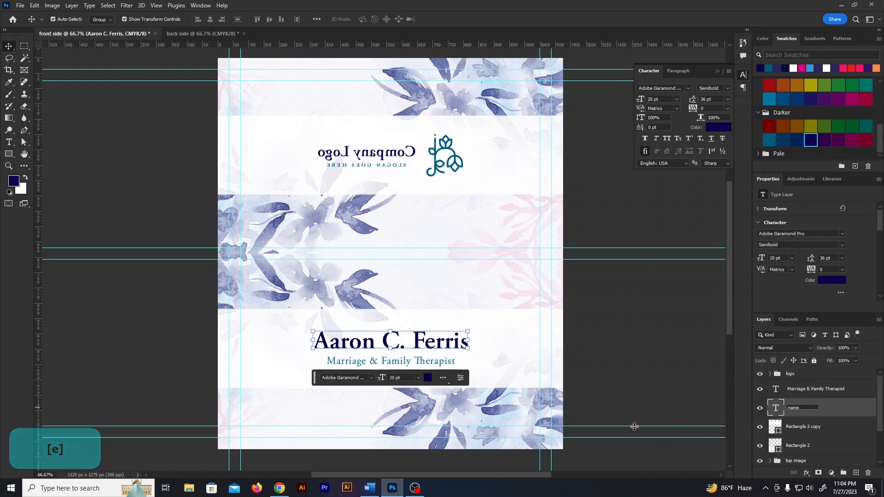
type("name")
left_click(438, 369)
left_click(783, 391)
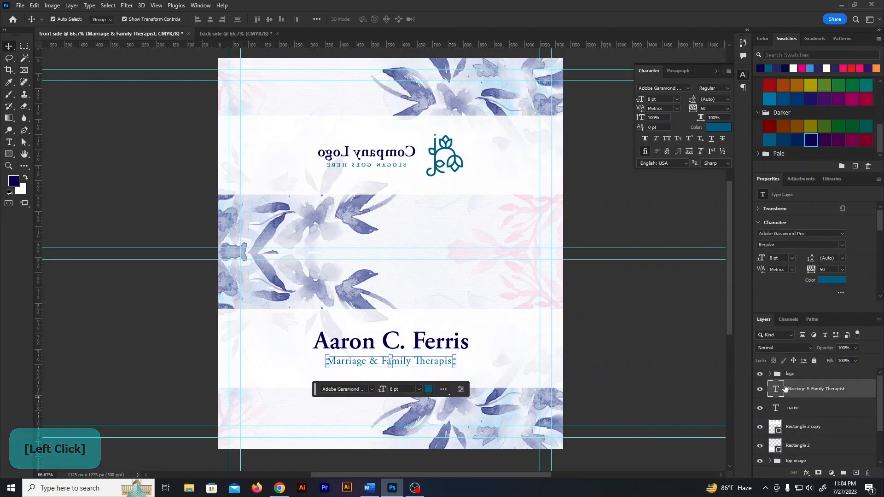
type("title")
key("Return")
- Group the name and title texts with the lower white rectangle and name the group "bottom"
left_click(812, 408, "shift")
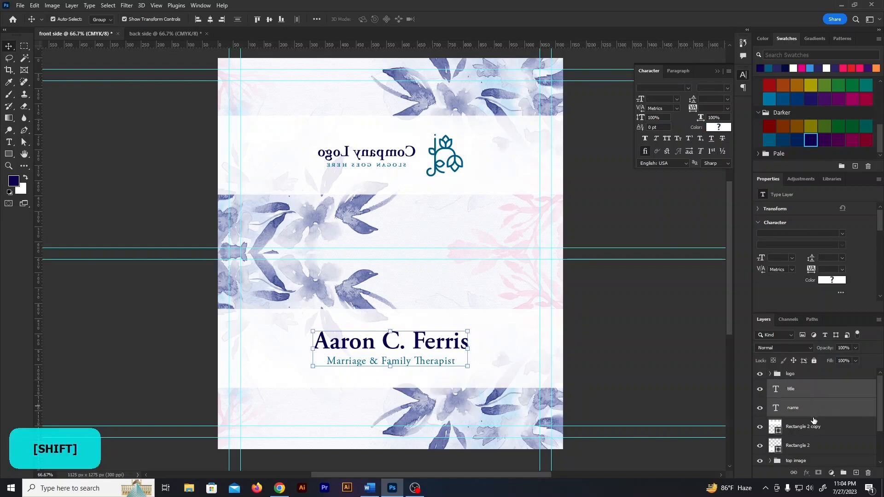
left_click(813, 409)
left_click(445, 366)
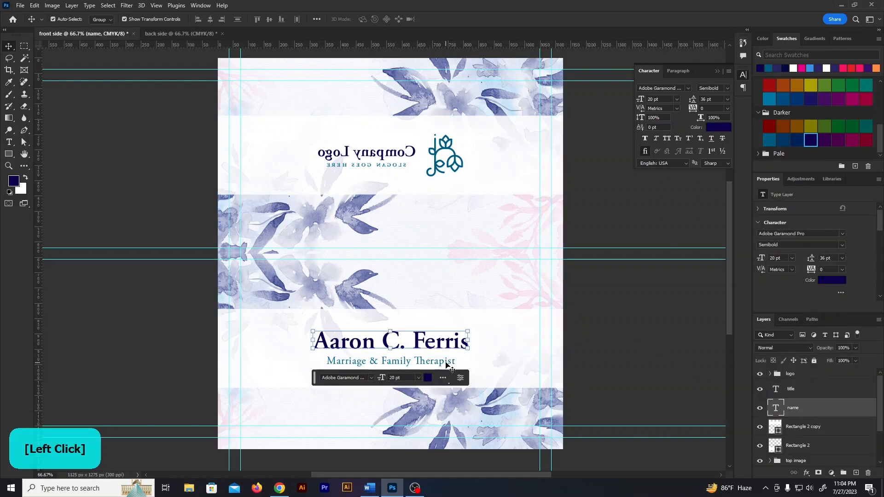
left_click(446, 367, "shift")
left_click(517, 351, "shift")
key("ctrl+g")
double_click(800, 385)
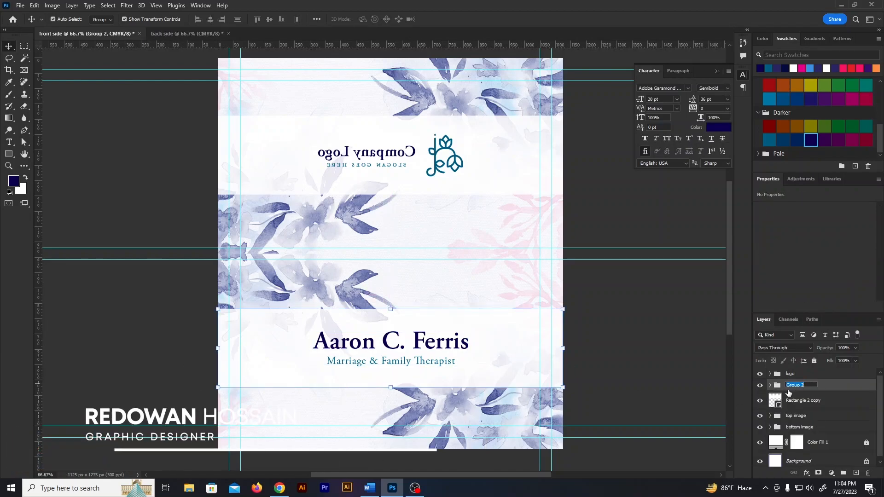
type("bottom")
- Group the logo with the upper white rectangle and name the group "top"
left_click(474, 192)
left_click(453, 153)
left_click(521, 163, "shift")
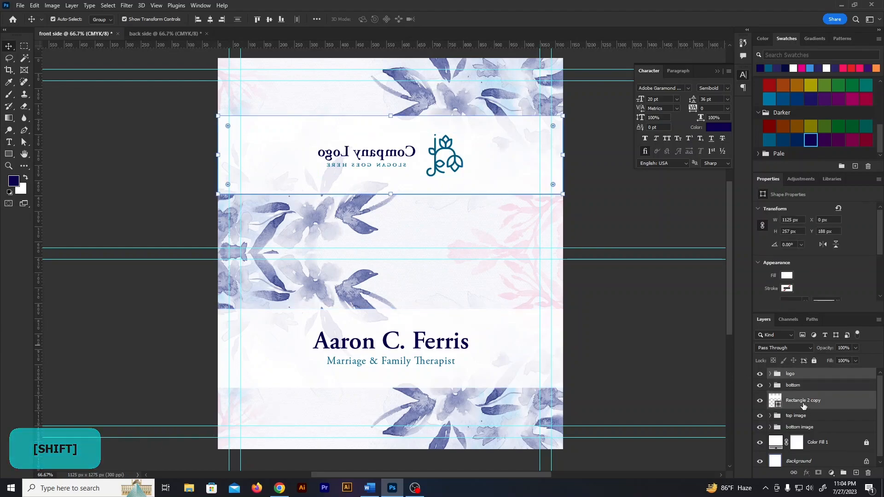
key("ctrl+g")
type("top")
key("Return")
- Save the document to the Desktop as a Photoshop file named "front side"
left_click(668, 315)
key("ctrl+s")
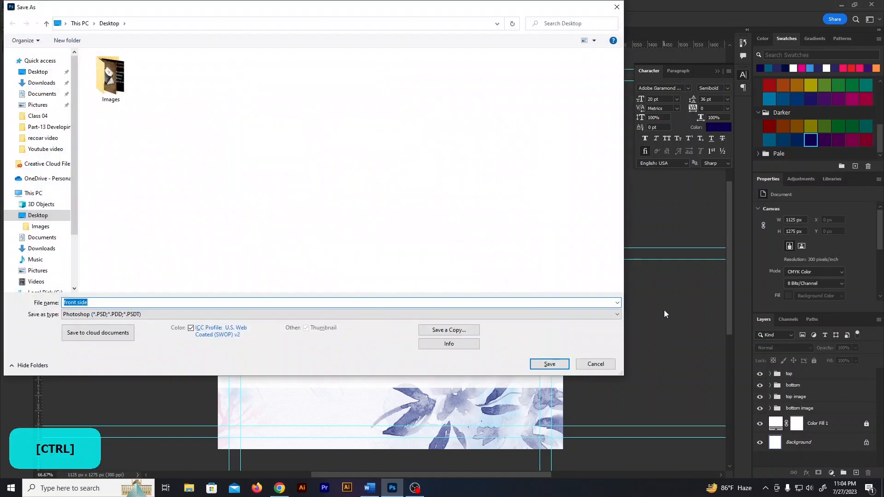
left_click(550, 365)
left_click(543, 138)
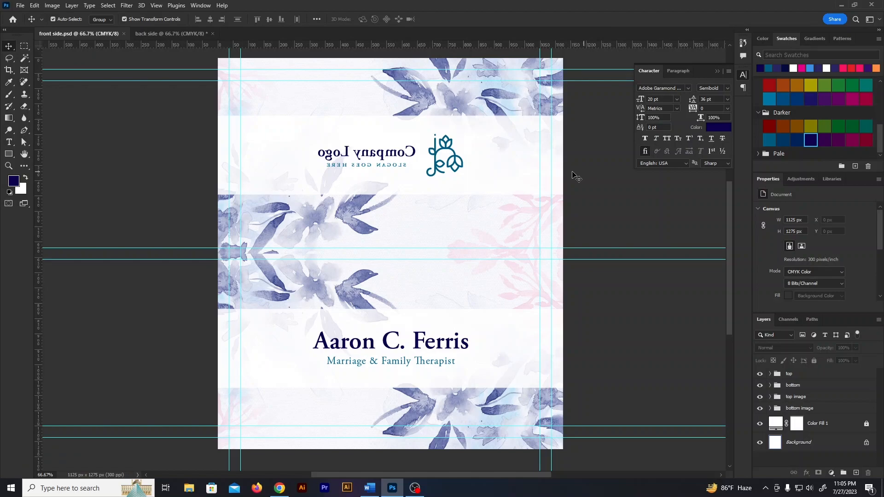
- Copy the "top image" and "bottom image" groups into the back side document
left_click(790, 407)
left_click(801, 397, "shift")
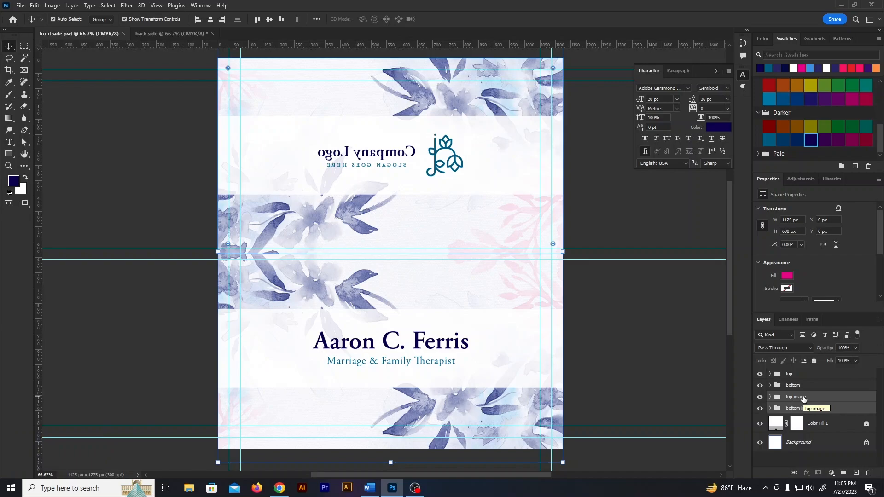
key("ctrl")
left_click(35, 6)
left_click(78, 70)
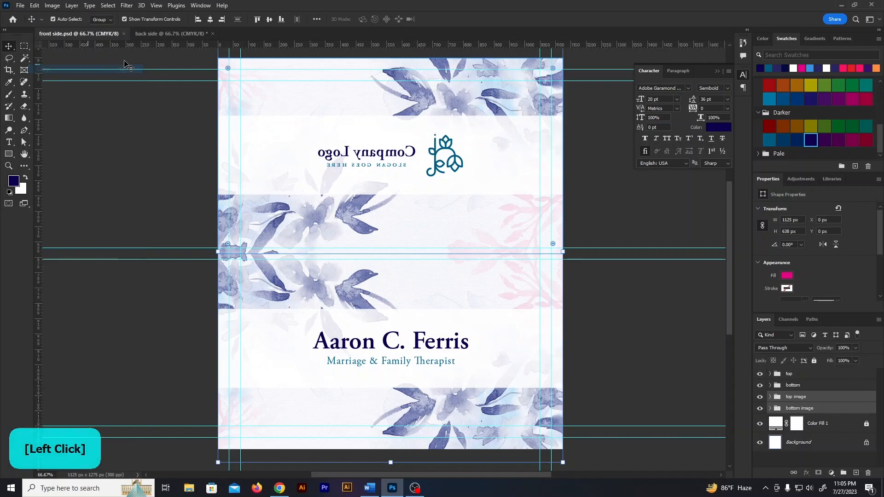
left_click(171, 34)
key("ctrl+v")
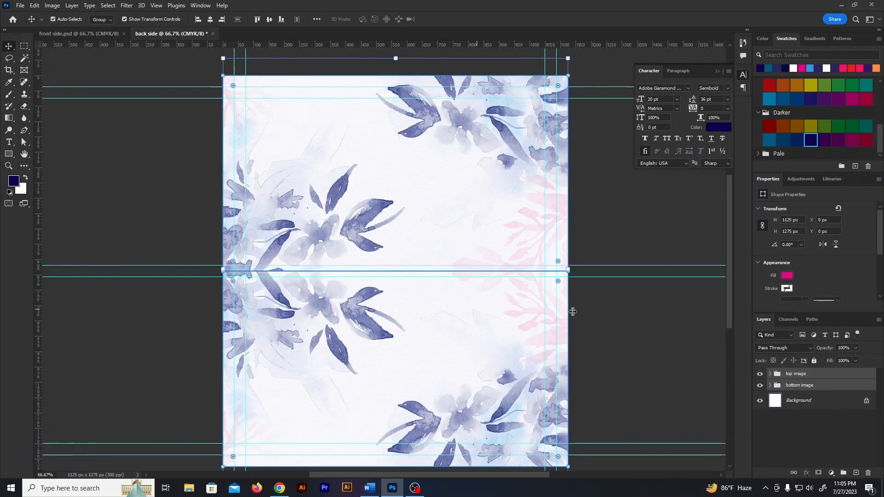
scroll(539, 330, "down", 2)
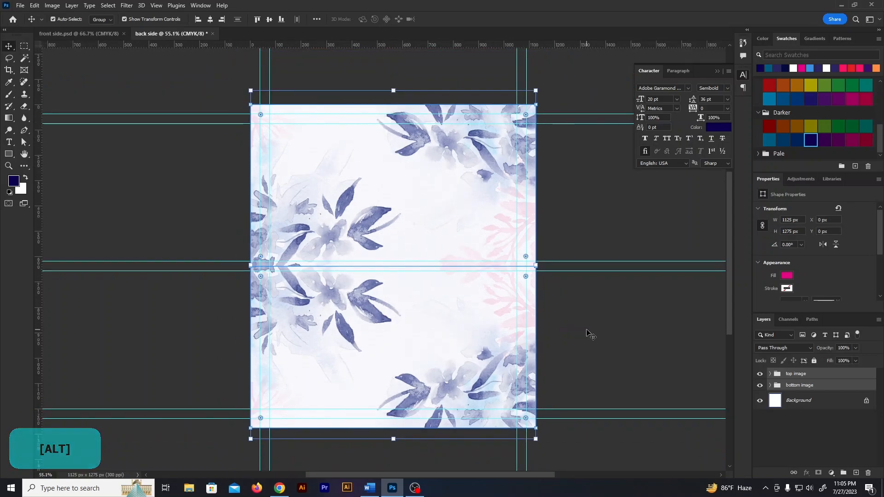
- Add a white solid color fill layer directly above the background and lock it
left_click(810, 401)
left_click(832, 473)
left_click(827, 308)
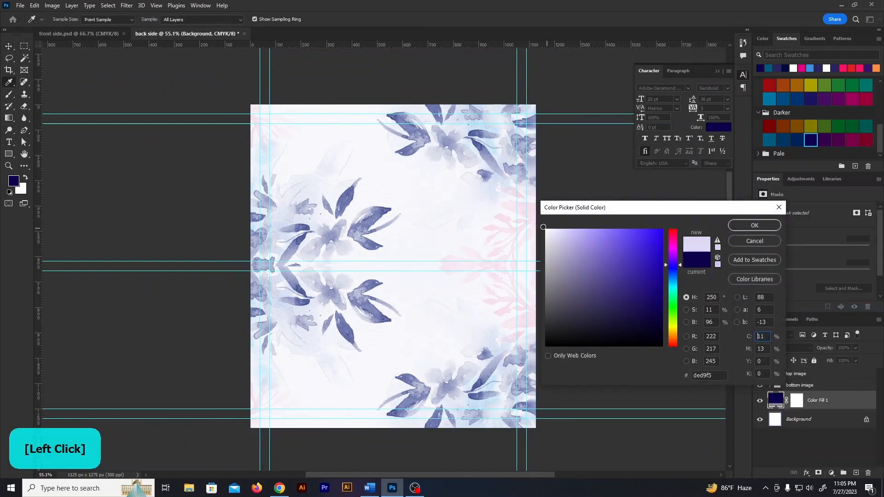
left_click(759, 229)
left_click(815, 362)
left_click(629, 383)
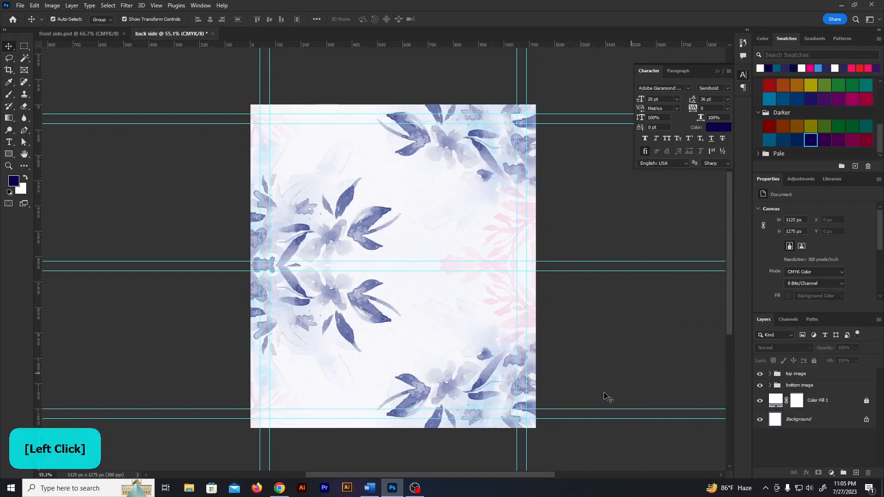
- Draw a 976 x 545 px rectangle inside the lower panel's inner guides with a white fill and no stroke
scroll(397, 399, "up", 1)
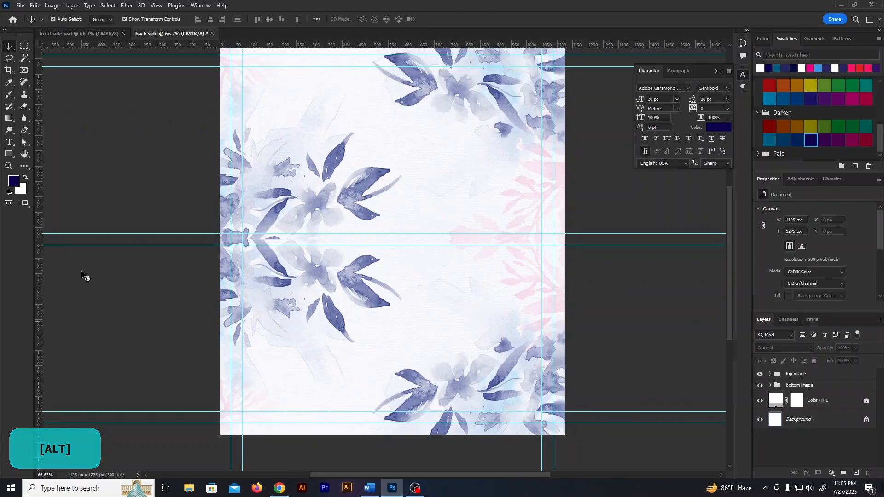
left_click(8, 153)
left_click_drag(242, 247, 567, 423)
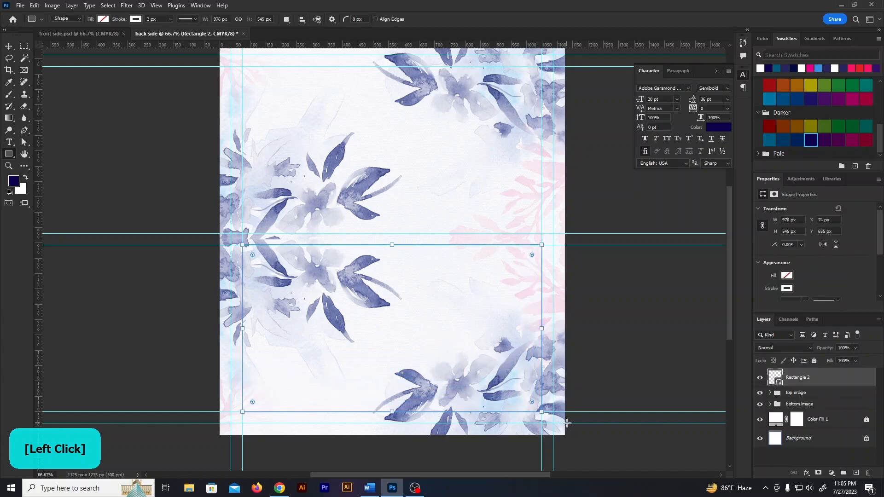
left_click(787, 289)
left_click(787, 276)
left_click(758, 324)
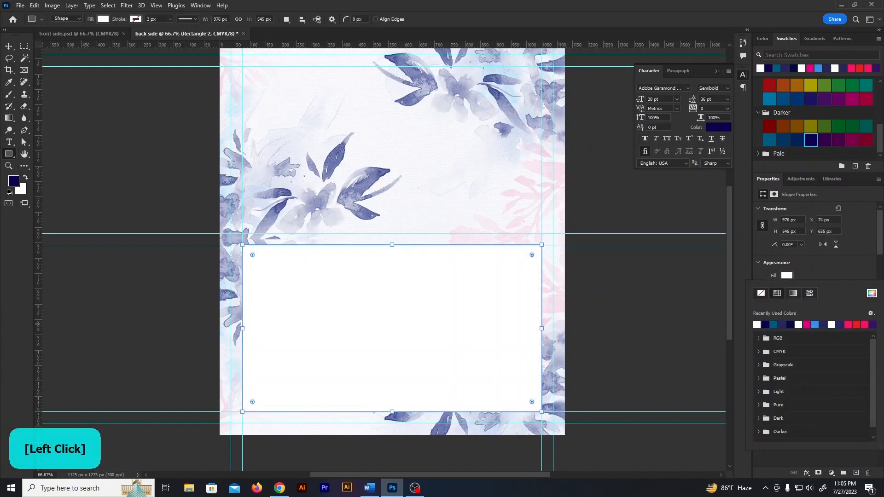
key("Return")
- Set the white rectangle's opacity to 90% and duplicate it inside the upper panel's inner guides
key("v")
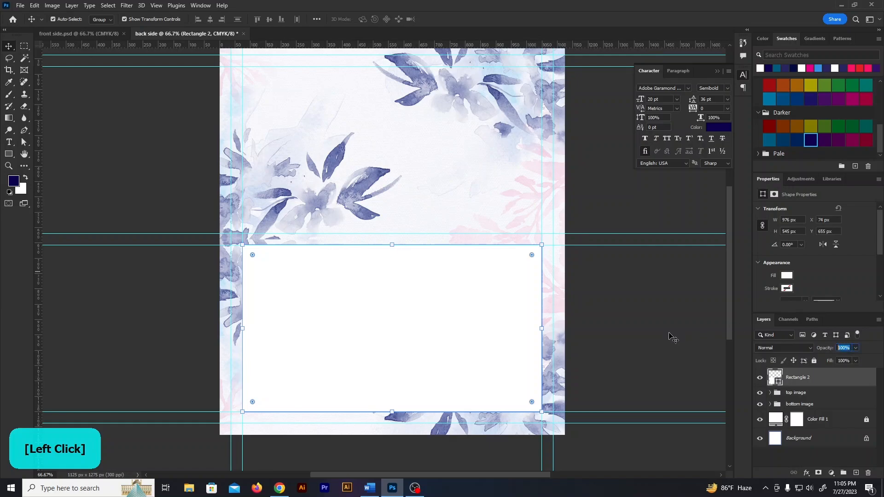
type("80")
left_click(604, 325)
scroll(620, 316, "up", 2)
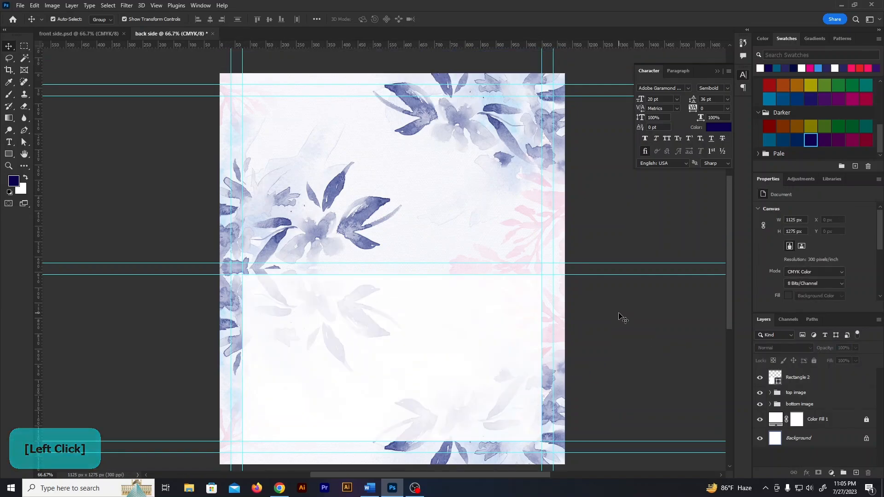
left_click_drag(423, 373, 423, 226)
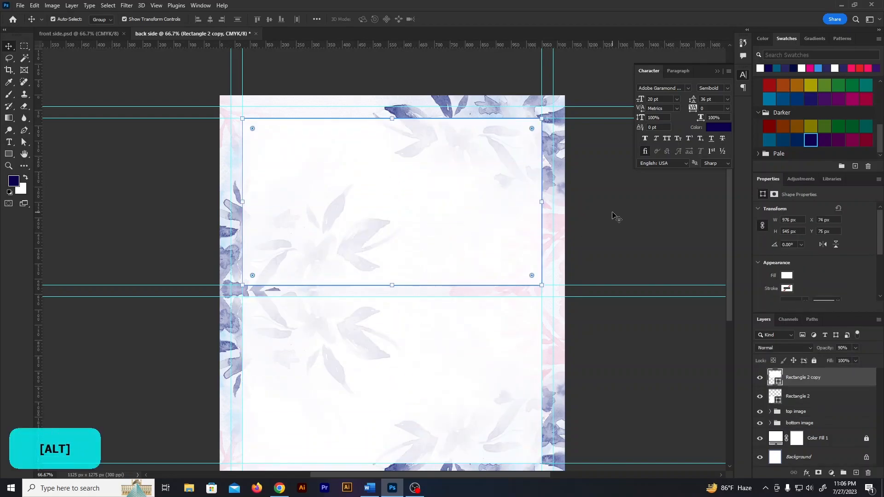
left_click(617, 216)
- Copy the quoted slogan from the Word document and return to the back side document in Photoshop
left_click(370, 488)
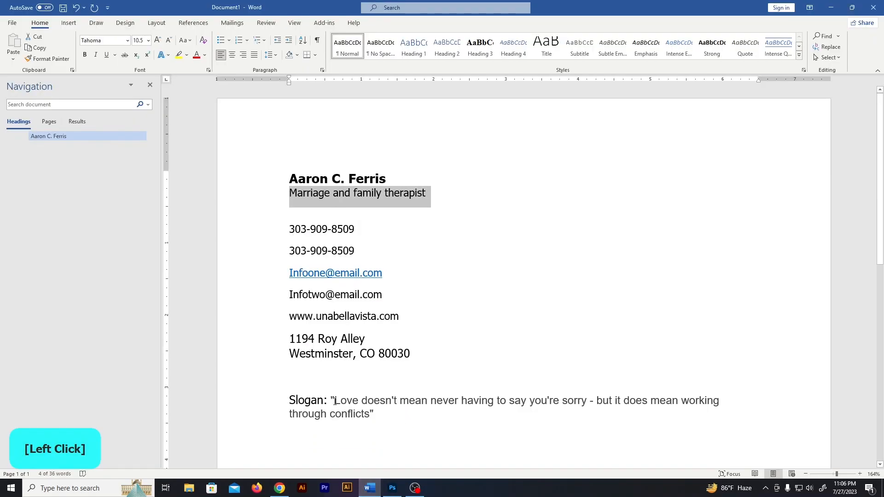
left_click_drag(332, 400, 376, 415)
key("ctrl+c")
left_click(394, 489)
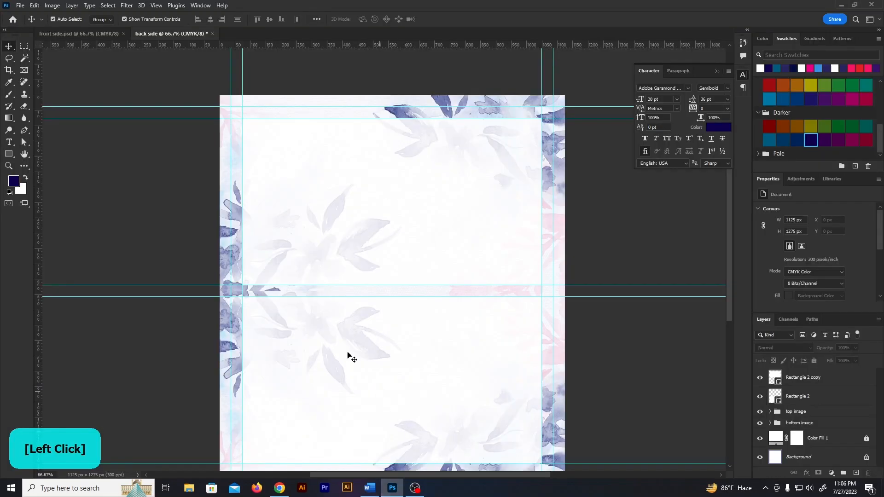
- Create a paragraph text box about 975 px wide across the upper rectangle, with 10 pt text and Auto leading
left_click(8, 142)
left_click_drag(521, 236, 542, 248)
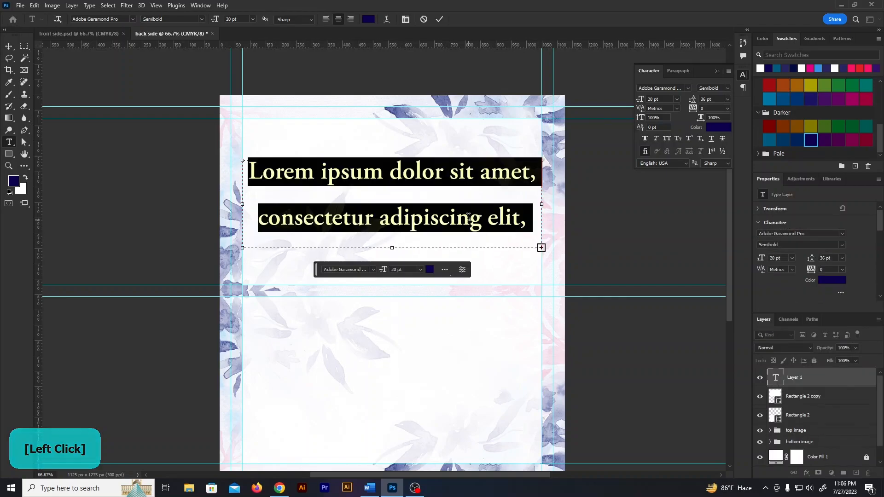
left_click(676, 99)
left_click(662, 140)
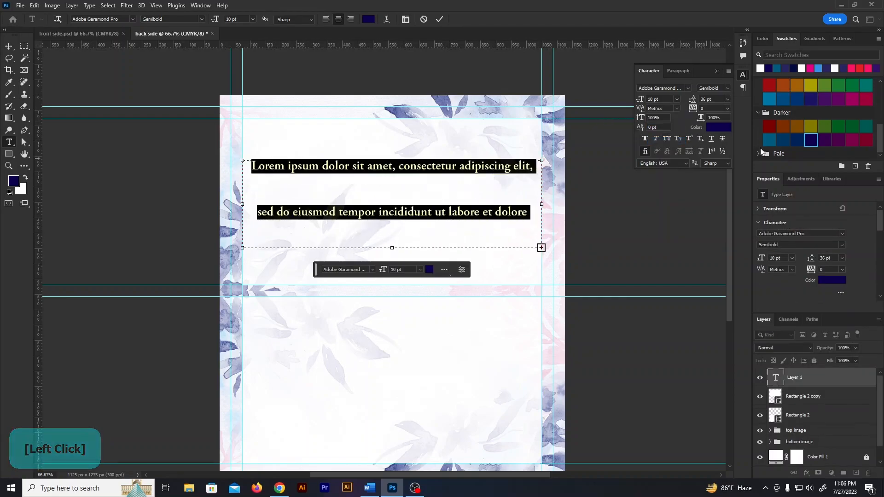
left_click(727, 99)
left_click(723, 111)
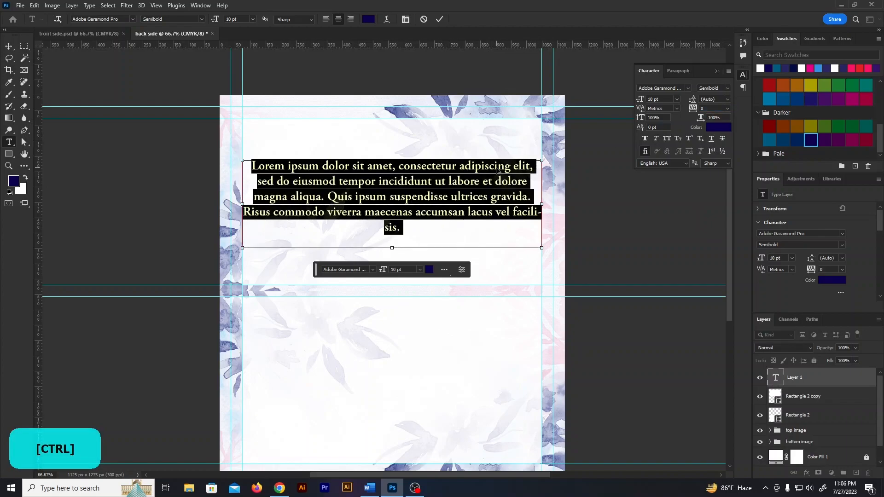
- Replace the placeholder text with the copied slogan and shrink the text box around its two lines
key("ctrl+v")
left_click_drag(397, 249, 393, 215)
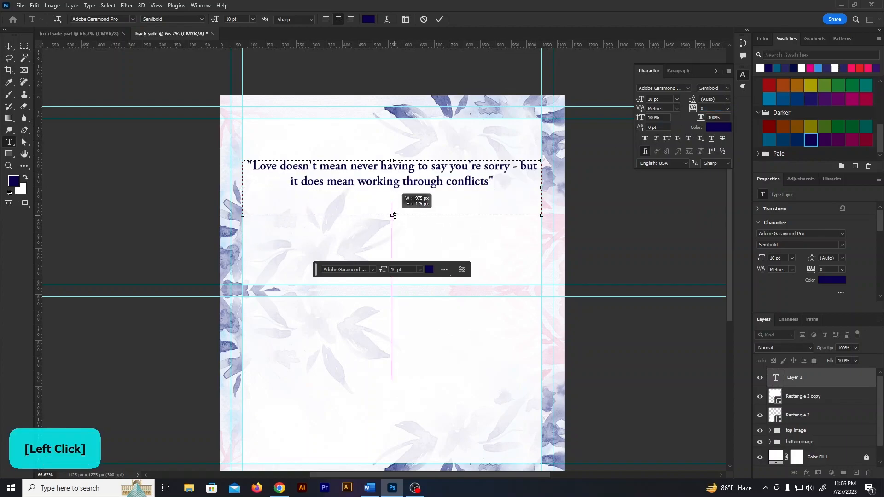
left_click_drag(392, 161, 393, 173)
left_click_drag(545, 197, 516, 197)
left_click(440, 19)
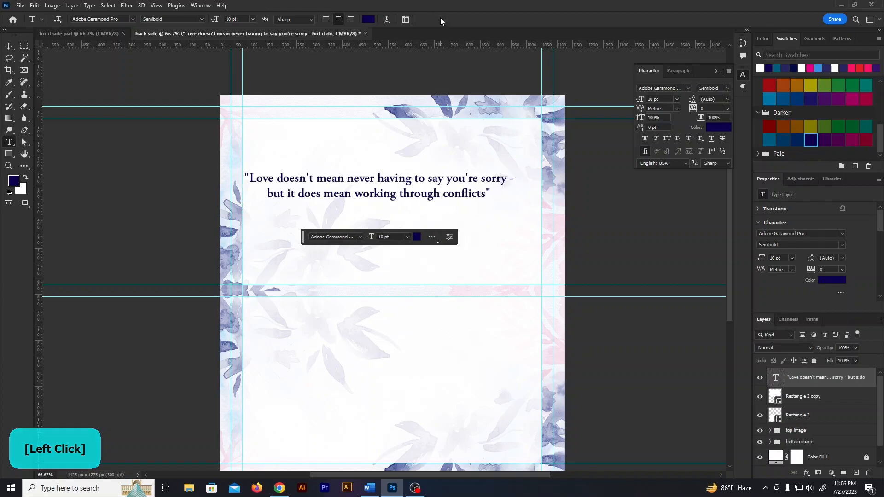
- Move the slogan down to the middle of the upper panel and set its font style to Regular
key("v")
left_click_drag(440, 196, 454, 216)
left_click(723, 88)
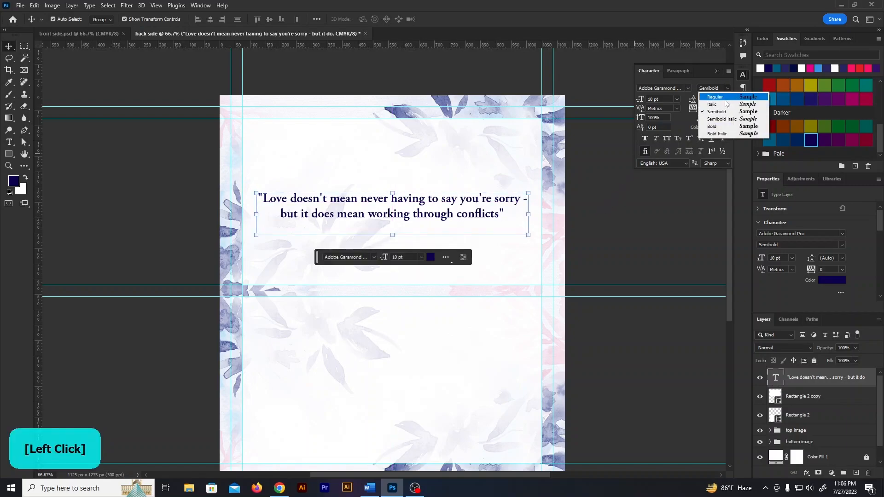
left_click(726, 99)
left_click(640, 230)
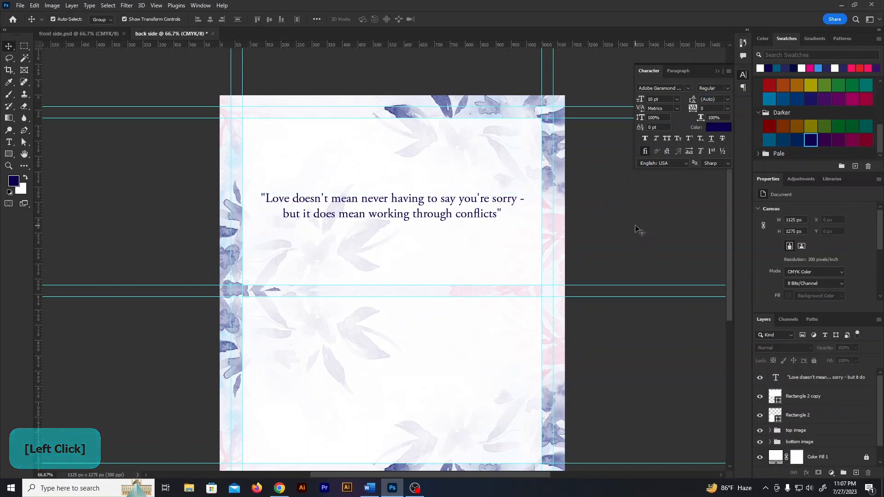
- Set the slogan's font size to 8 pt
left_click(477, 213)
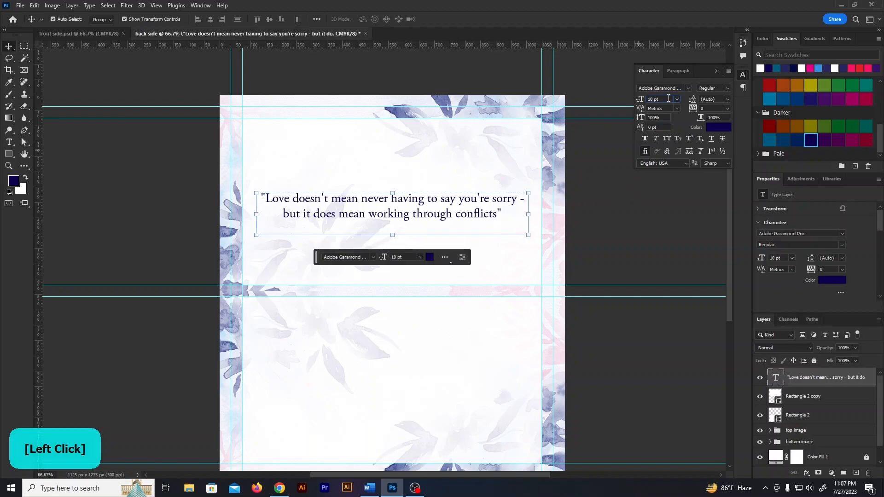
key("Down")
key("Down")
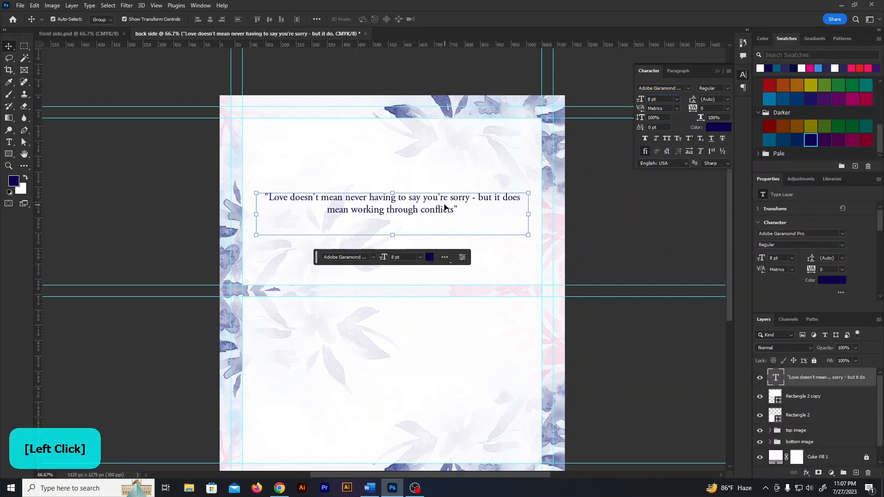
- Narrow the slogan's text box to about 752 px and recentre it horizontally in the upper panel
double_click(445, 208)
left_click_drag(528, 214, 509, 214)
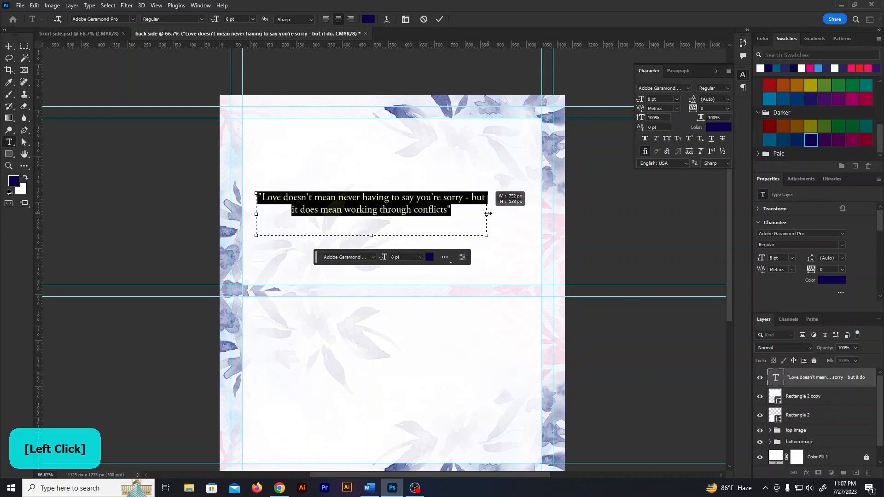
left_click(461, 52)
left_click(455, 78)
left_click_drag(442, 211, 463, 211)
key("ctrl+t")
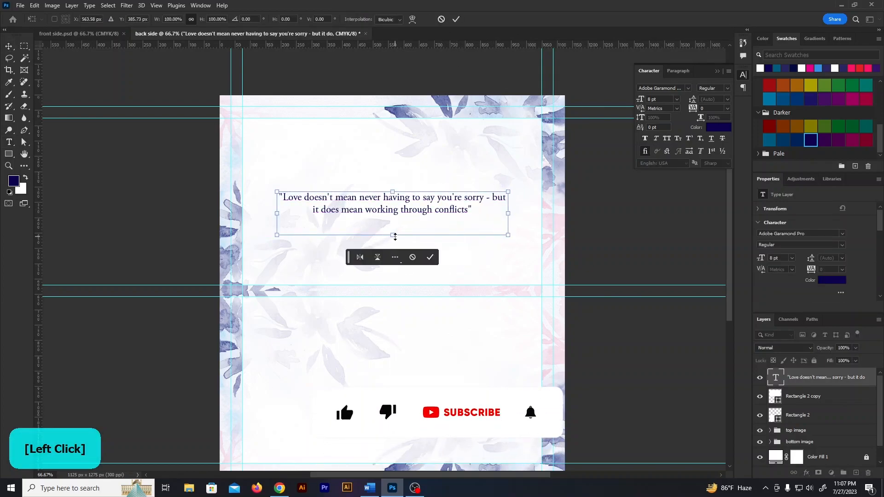
key("Return")
- Recolor the slogan text to the dark blue-cyan 005b7f
left_click(465, 213)
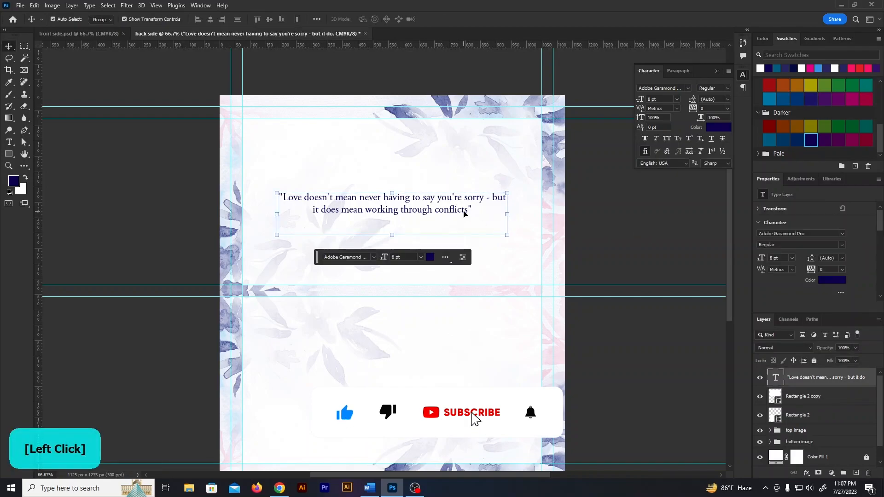
left_click(833, 281)
left_click(770, 140)
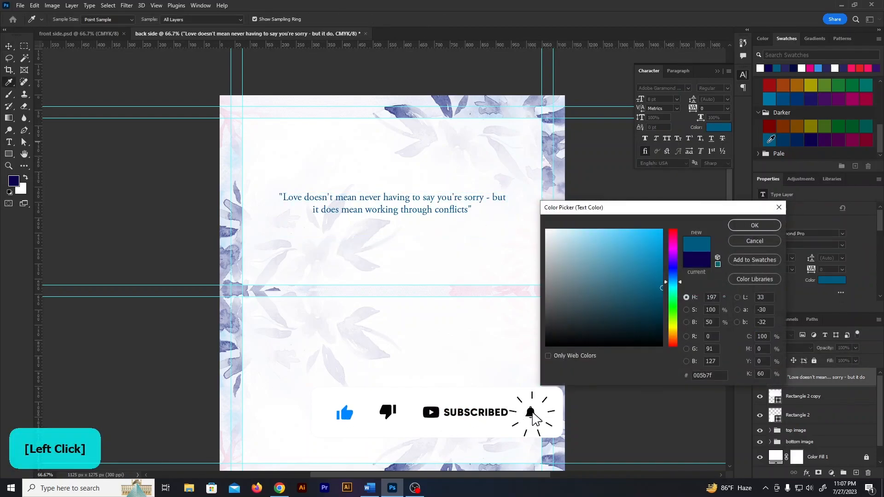
left_click(743, 230)
- Shorten the slogan's text box to about 89 px high and keep it centred across the upper panel
double_click(425, 206)
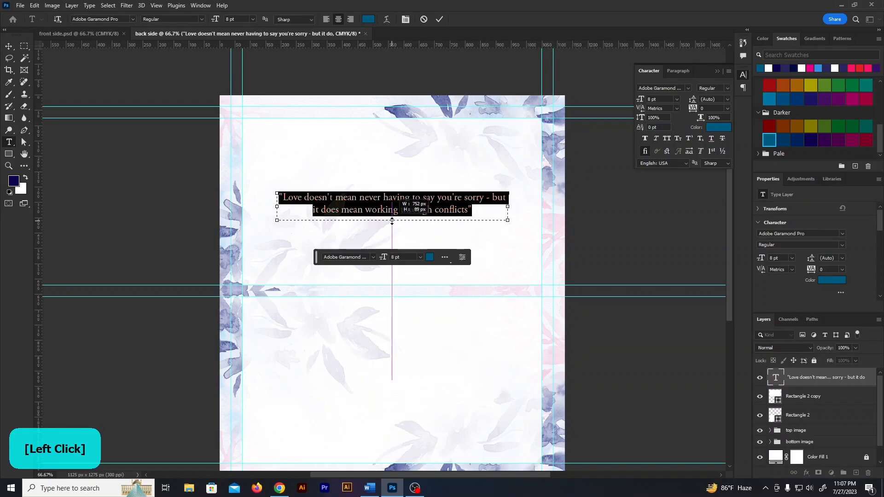
left_click_drag(392, 222, 392, 220)
left_click(482, 88)
left_click_drag(465, 212, 459, 210)
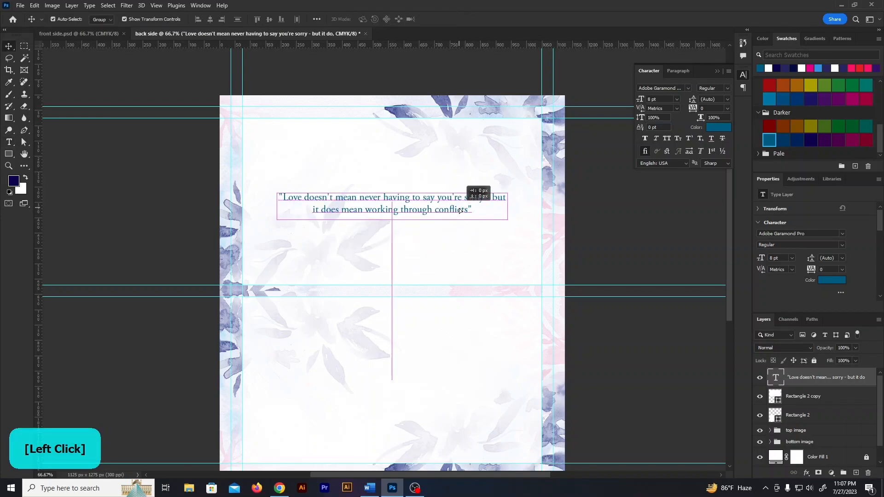
left_click(602, 207)
- Copy the two phone numbers from the Word document and return to the back side document in Photoshop
scroll(416, 262, "up", 2, "alt")
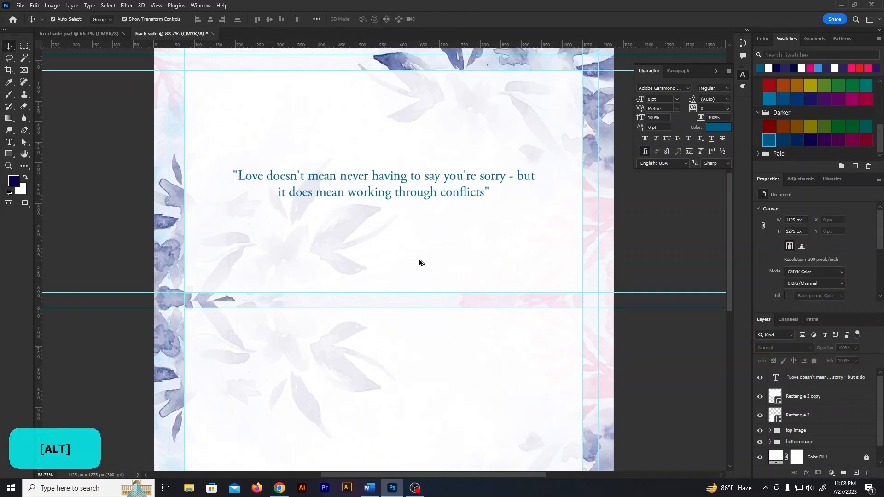
scroll(474, 201, "down", 3)
scroll(551, 201, "down", 1, "alt")
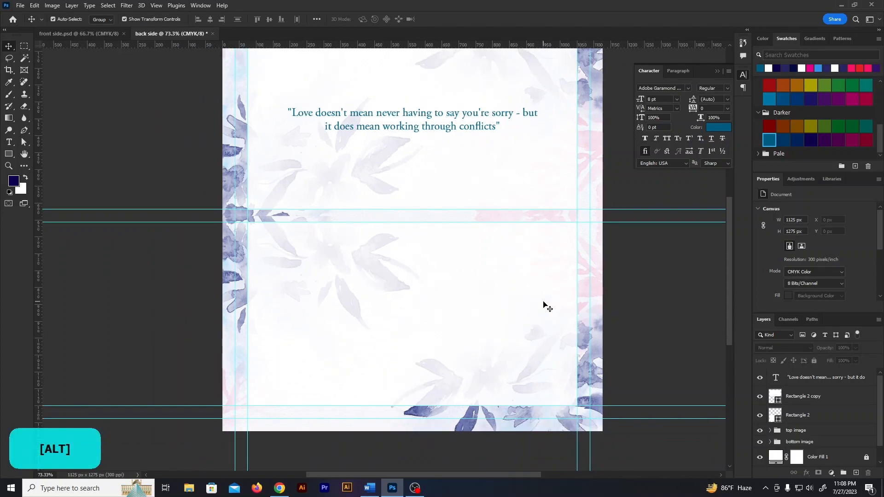
left_click(369, 492)
left_click_drag(360, 254, 289, 225)
key("ctrl+c")
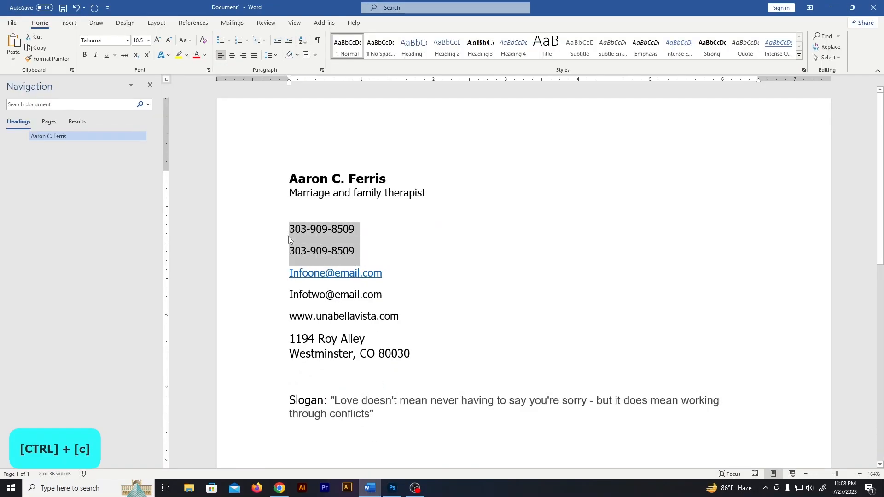
left_click(392, 488)
- Add a point text in the lower panel containing the two copied phone numbers
left_click(9, 142)
left_click(255, 335)
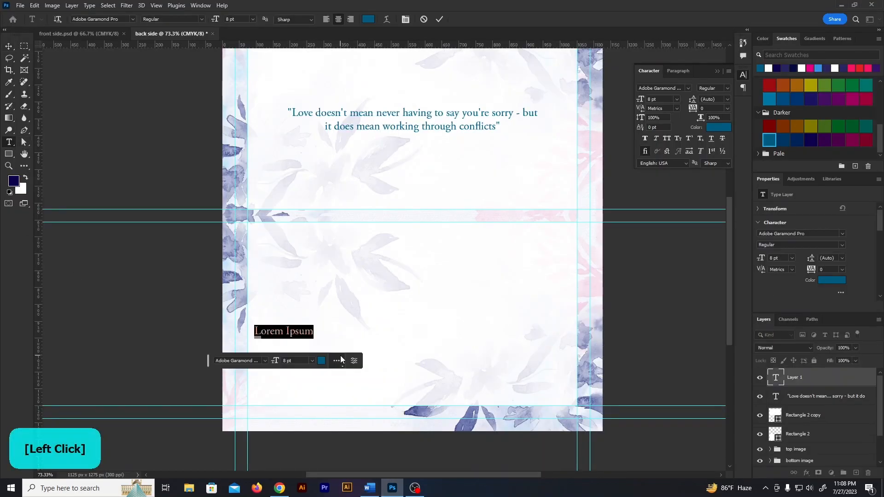
key("ctrl+v")
scroll(322, 300, "up", 3)
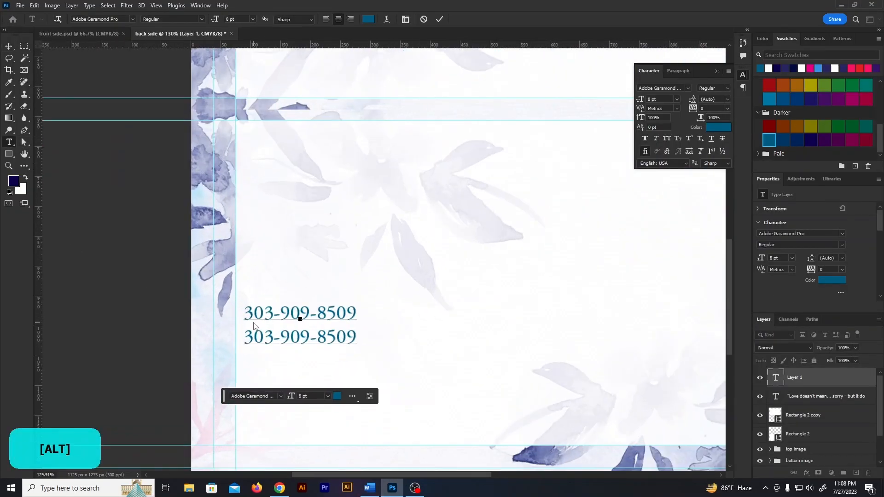
left_click(8, 47)
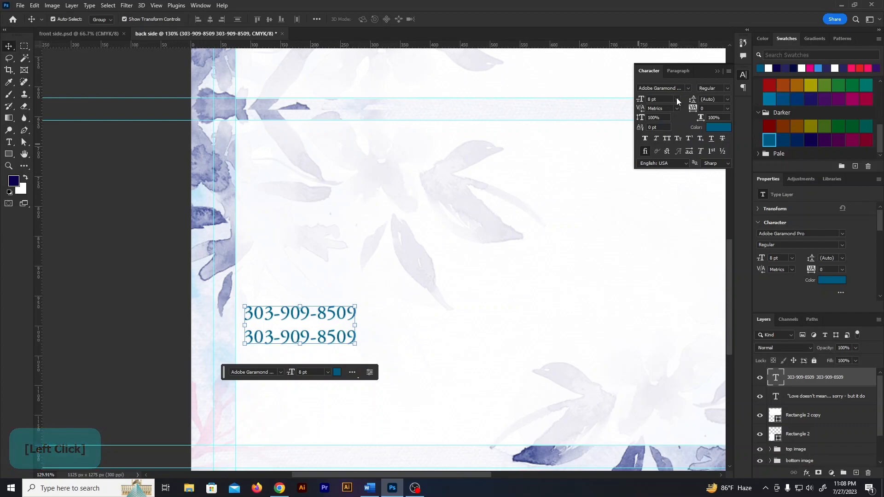
- Recolor the phone number text to dark navy and place it in the left half of the lower panel
left_click(810, 138)
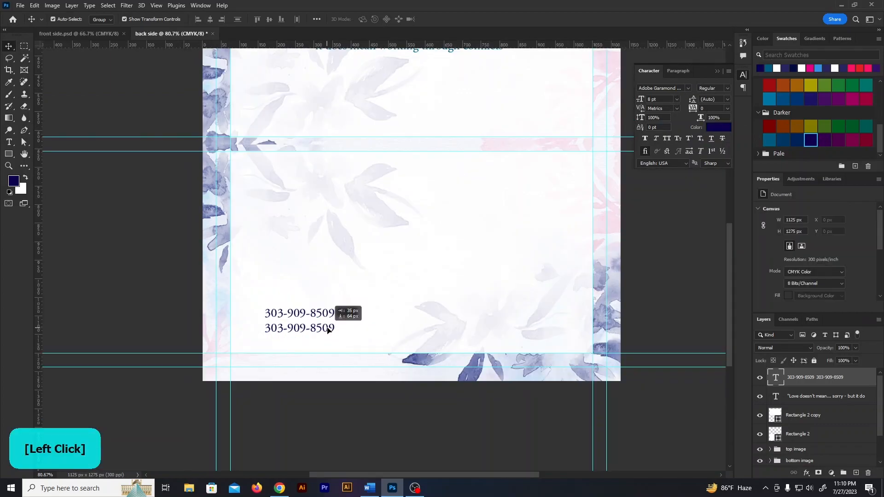
left_click_drag(326, 328, 322, 257)
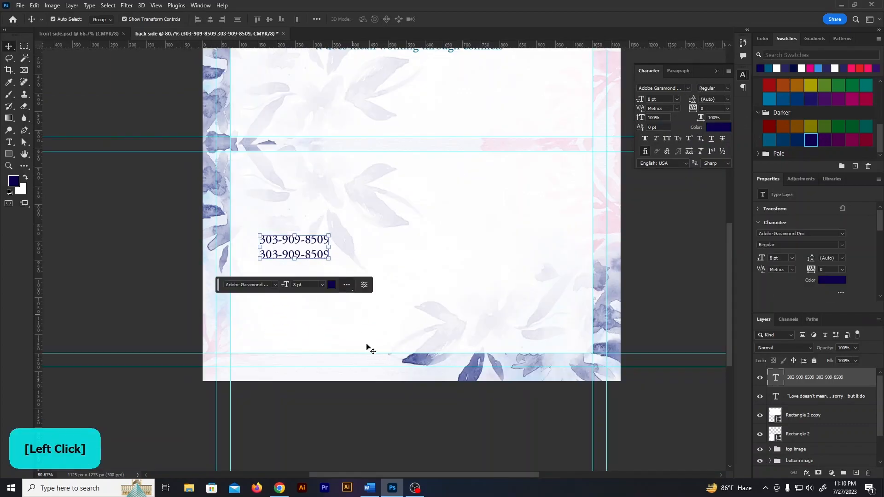
left_click(378, 421)
- Copy the two e-mail addresses from the Word document and return to Photoshop
left_click(370, 488)
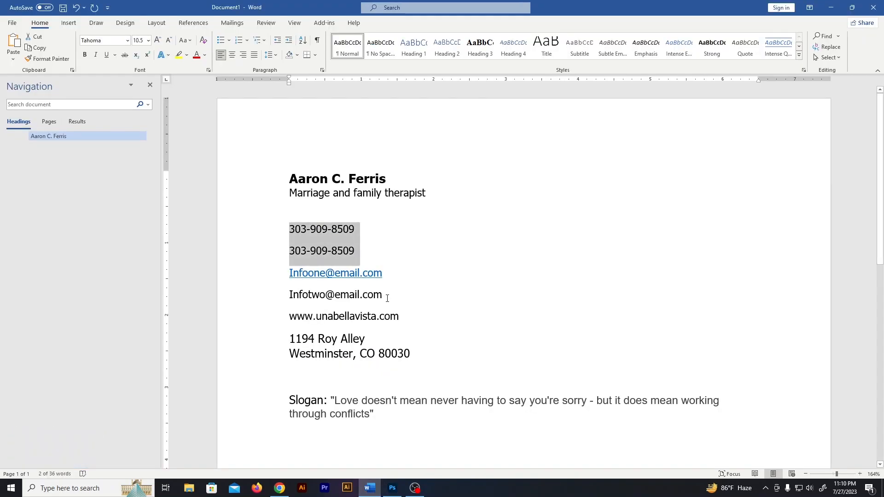
left_click_drag(387, 298, 317, 282)
key("ctrl+c")
left_click(392, 488)
- Duplicate the phone number block directly below itself and replace the copy's text with the two e-mail addresses
left_click(321, 264)
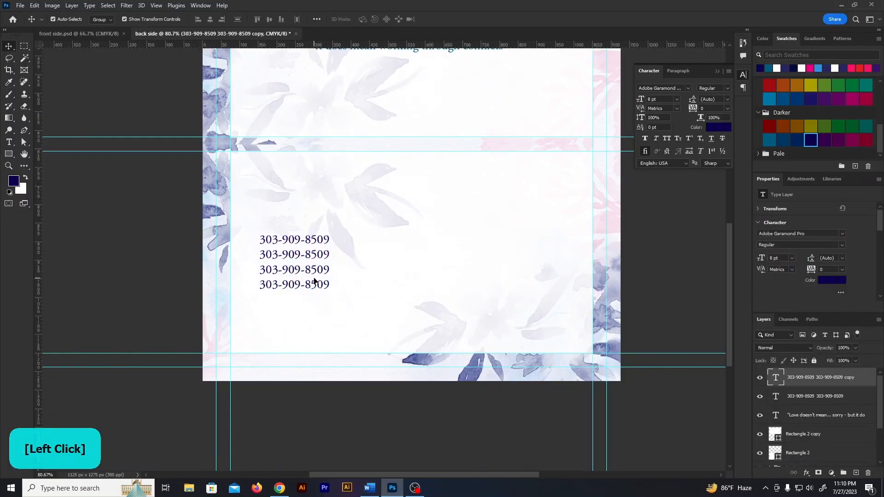
double_click(315, 281)
key("ctrl+v")
key("BackSpace")
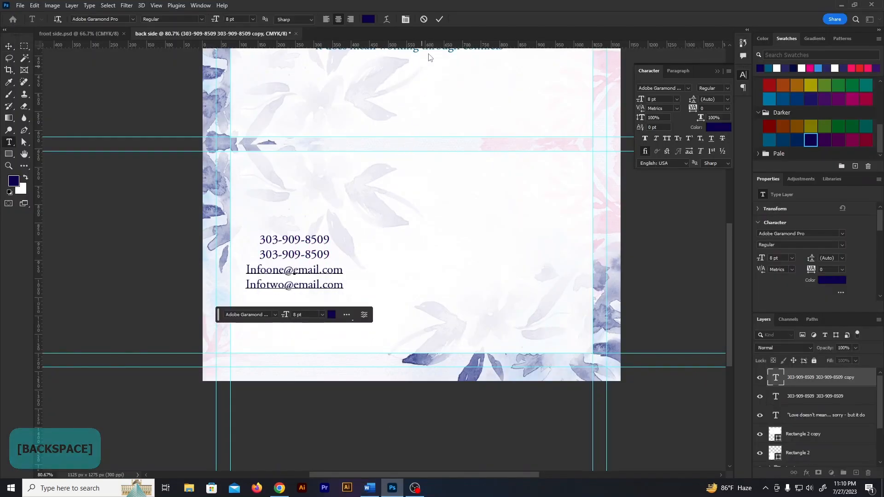
left_click(429, 137)
- Duplicate the e-mail text block a little below the original
scroll(316, 285, "down", 1)
scroll(276, 277, "up", 5, "alt")
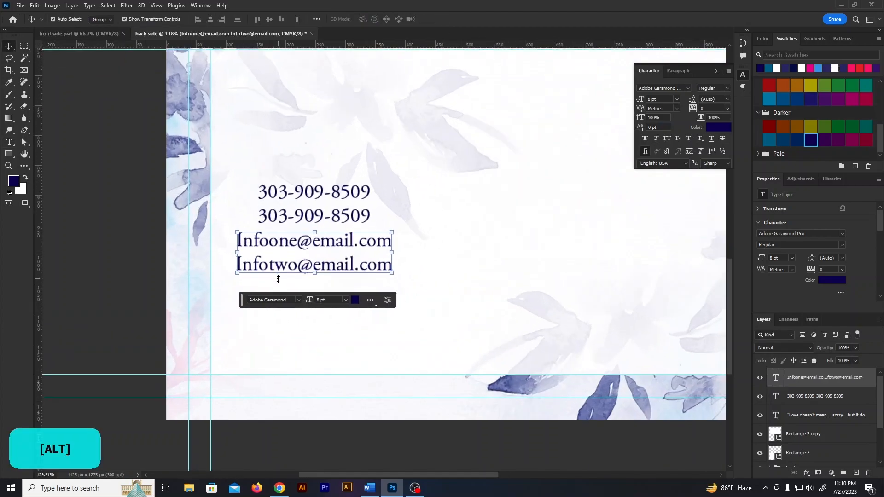
left_click_drag(288, 267, 318, 343, "alt")
- Copy the two-line postal address from the Word document and return to Photoshop
left_click(368, 489)
triple_click(299, 340)
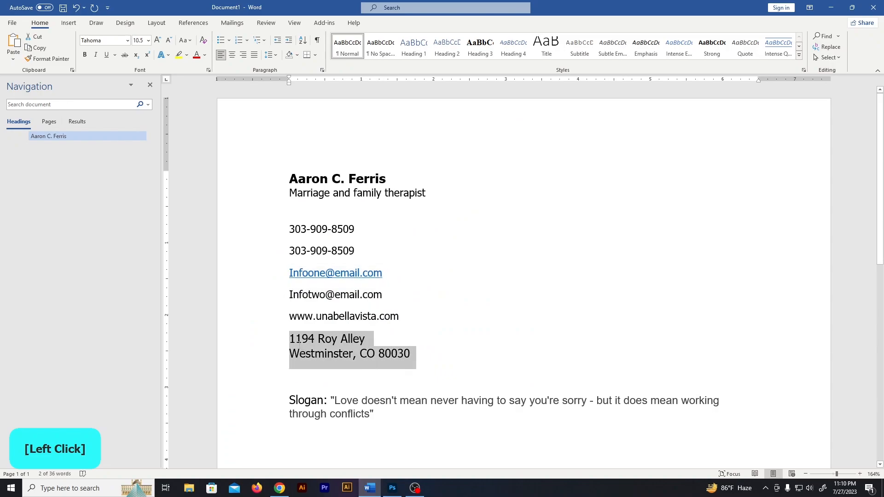
key("ctrl+c")
left_click(280, 488)
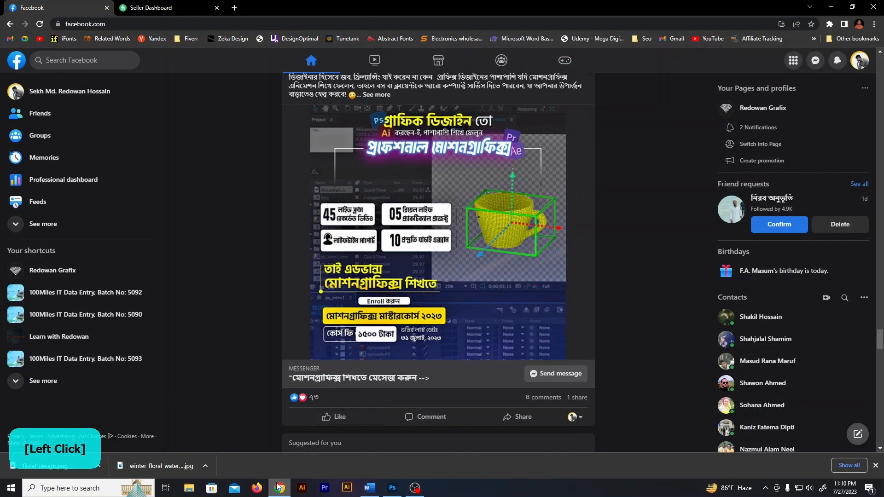
left_click(393, 489)
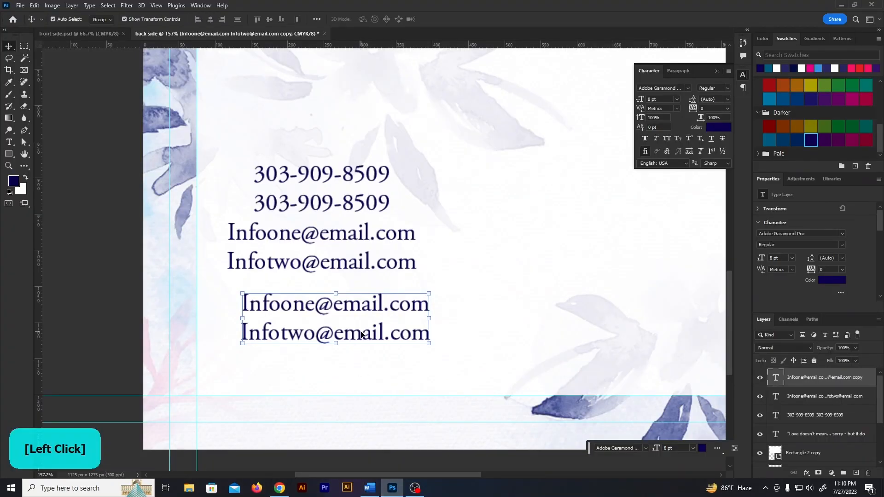
- Replace the text of the lower duplicated e-mail block with the copied postal address
double_click(362, 334)
key("ctrl+v")
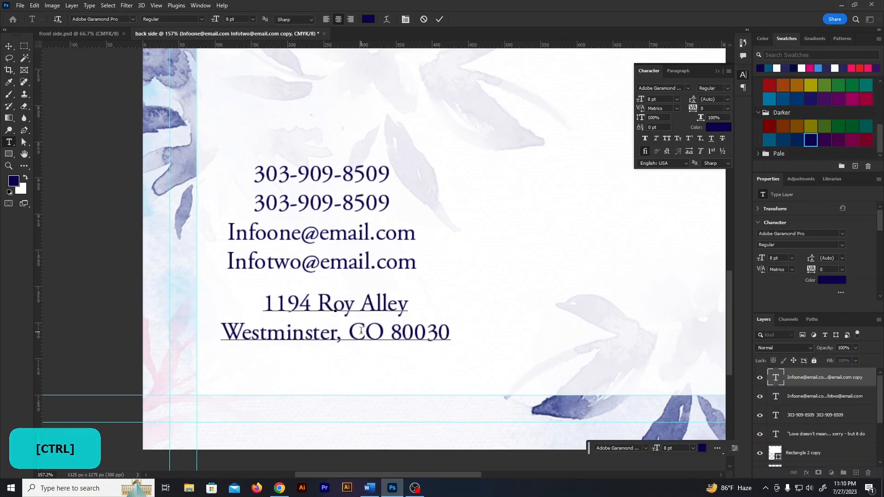
left_click(440, 19)
left_click(371, 488)
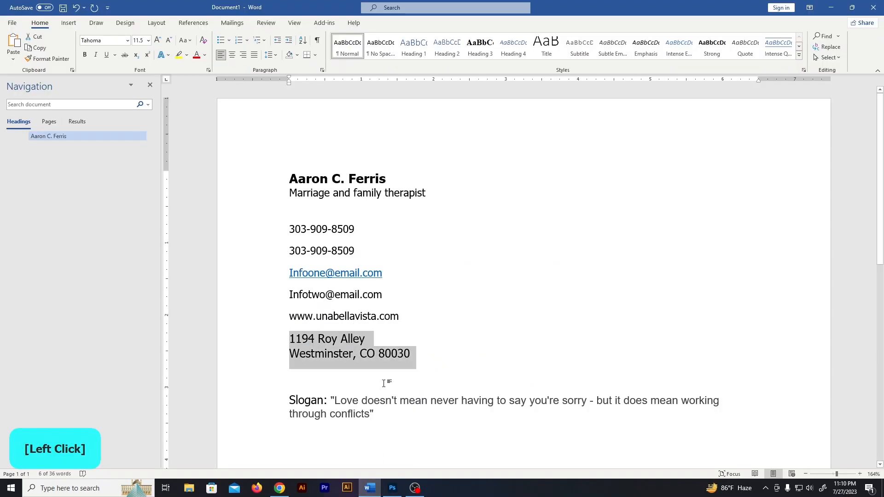
left_click_drag(410, 310, 314, 318)
key("ctrl+c")
left_click(392, 488)
double_click(336, 262)
left_click(419, 260)
left_click_drag(421, 260, 228, 262)
key("ctrl+v")
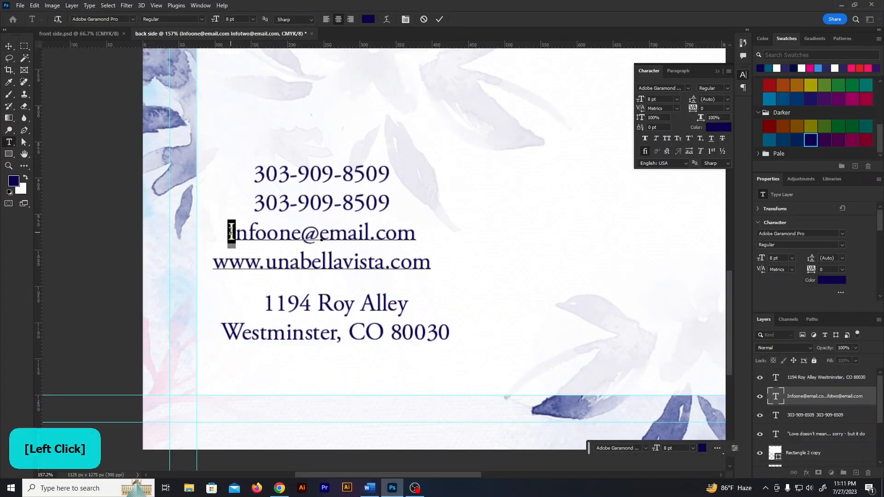
- Make the remaining e-mail address start with a lowercase letter and remove "one" before its @ sign
key("BackSpace")
type("i")
left_click_drag(266, 235, 284, 235)
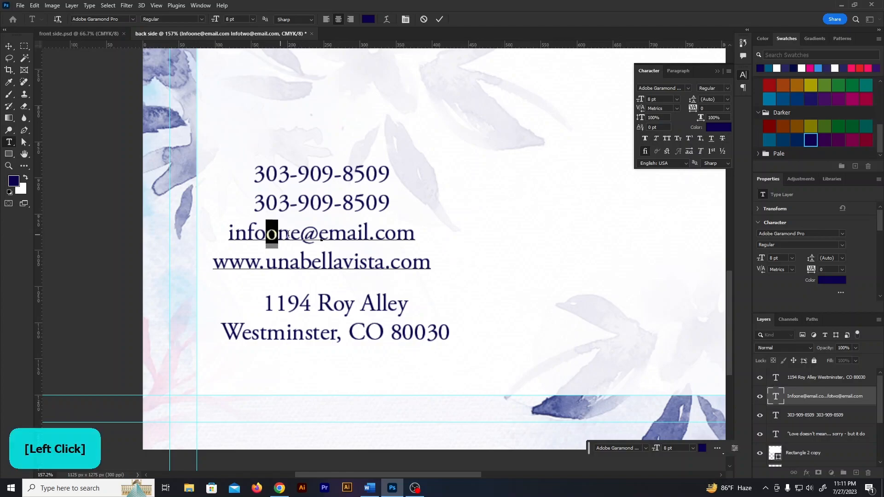
key("BackSpace")
left_click(439, 19)
key("v")
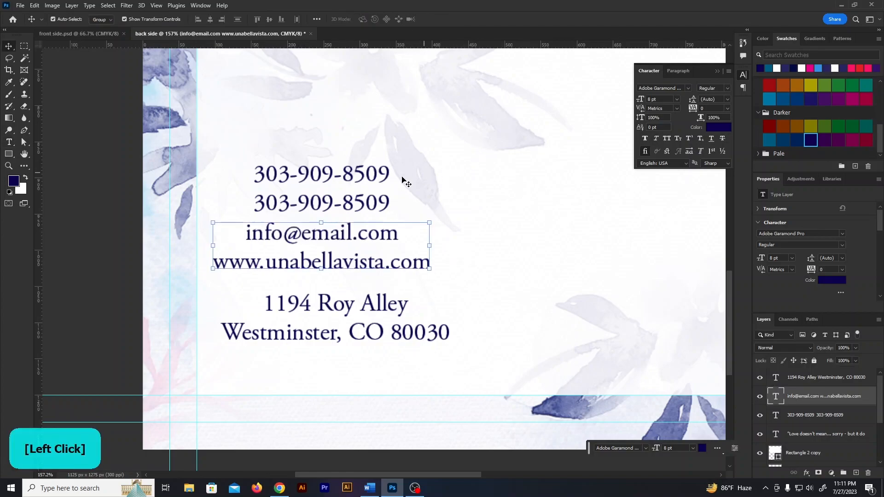
- Left-align the text of the phone, e-mail/website and address blocks and align their left edges with each other
left_click(362, 206, "shift")
left_click(381, 308, "shift")
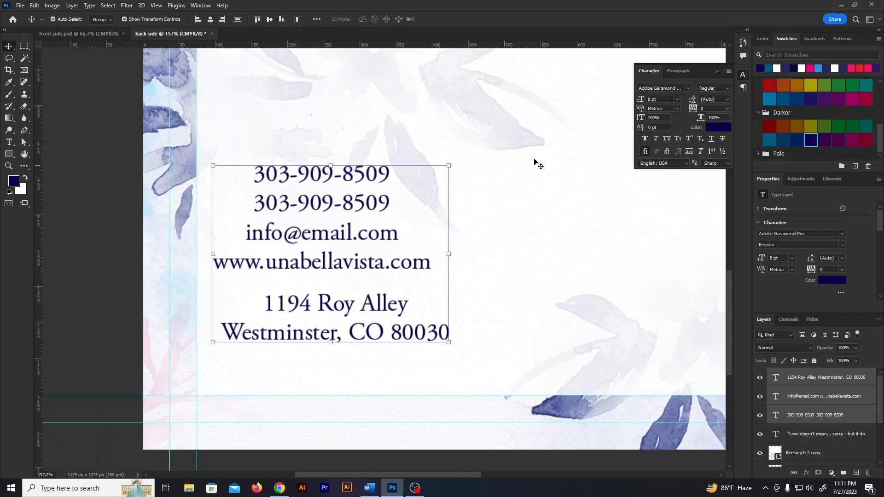
left_click(678, 71)
left_click(646, 88)
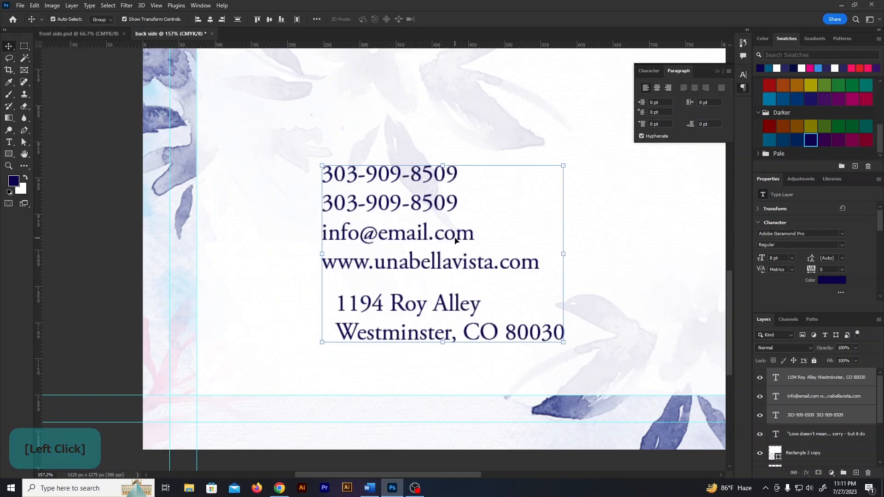
left_click(198, 24)
- Move the three contact text blocks together about 140 px left and 45 px down, into the lower panel's lower-left area
scroll(173, 331, "down", 3)
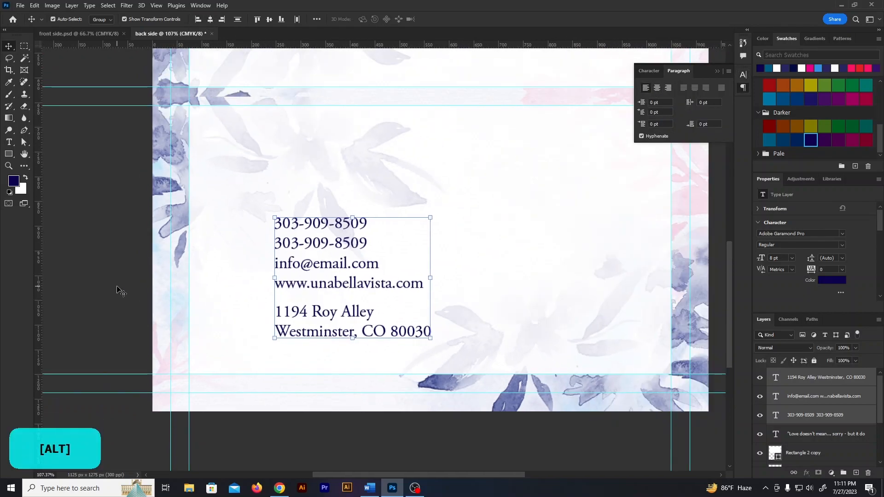
left_click(285, 283)
left_click(313, 243)
left_click(325, 270, "shift")
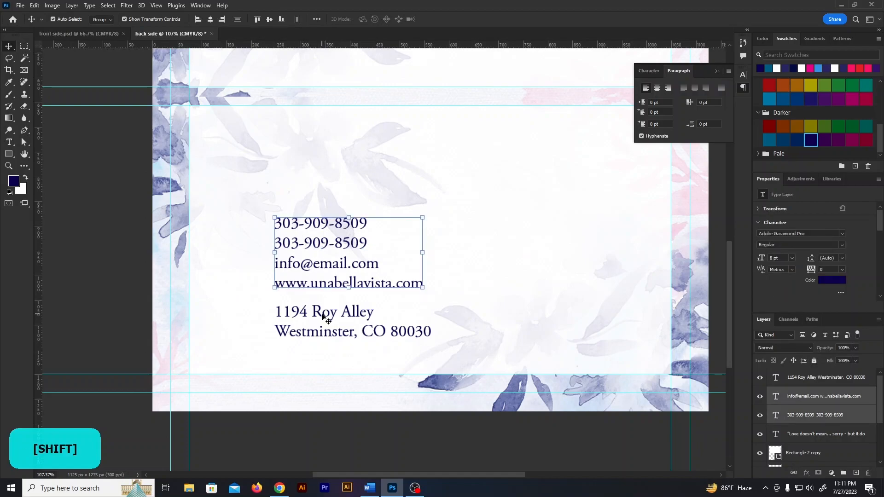
left_click(327, 318, "shift")
left_click_drag(353, 315, 284, 337)
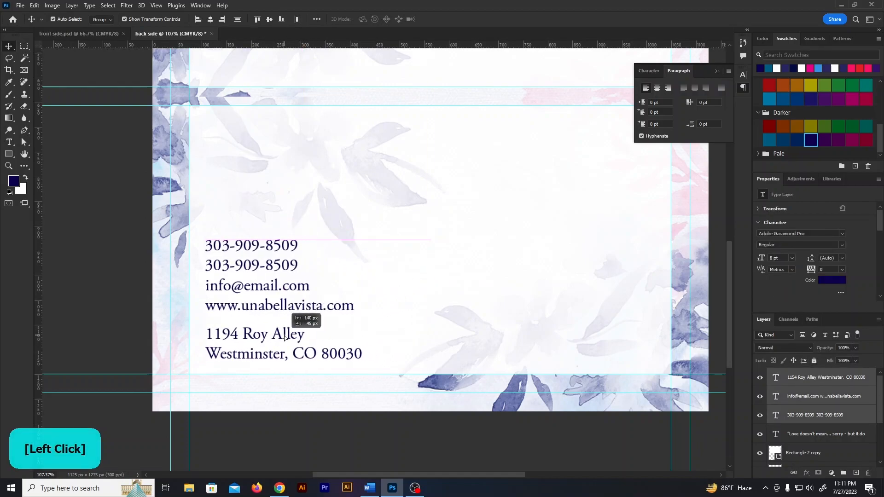
- Move the phone-number block up so its gap to the e-mail block equals the gap above the address block
left_click(274, 438)
left_click_drag(243, 265, 242, 256)
left_click(284, 306, "shift")
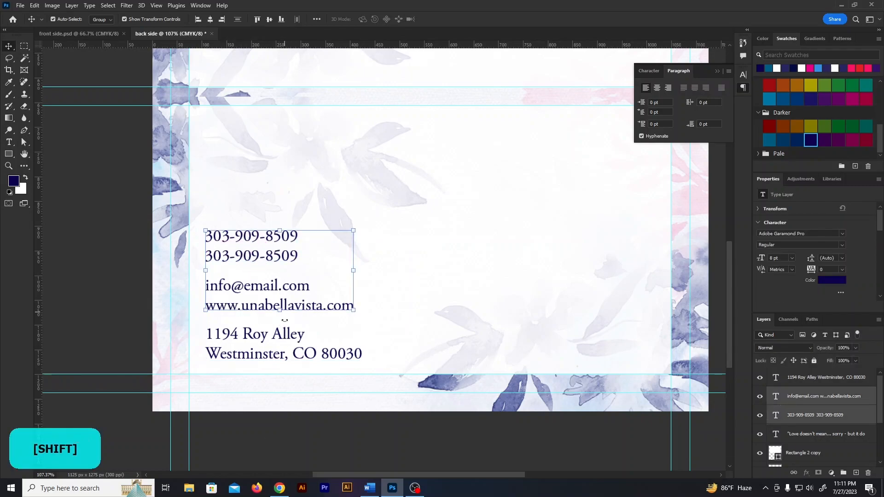
left_click(304, 420)
scroll(302, 420, "down", 2)
scroll(393, 291, "up", 2)
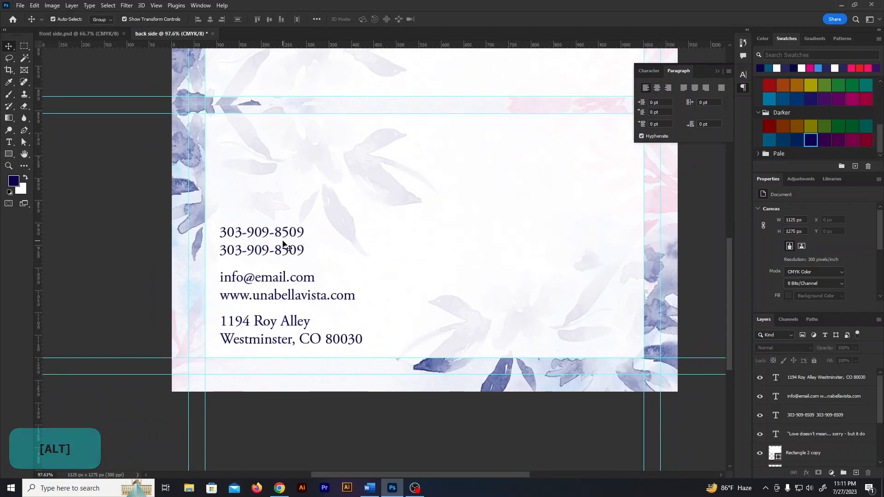
left_click(257, 338)
left_click(304, 428)
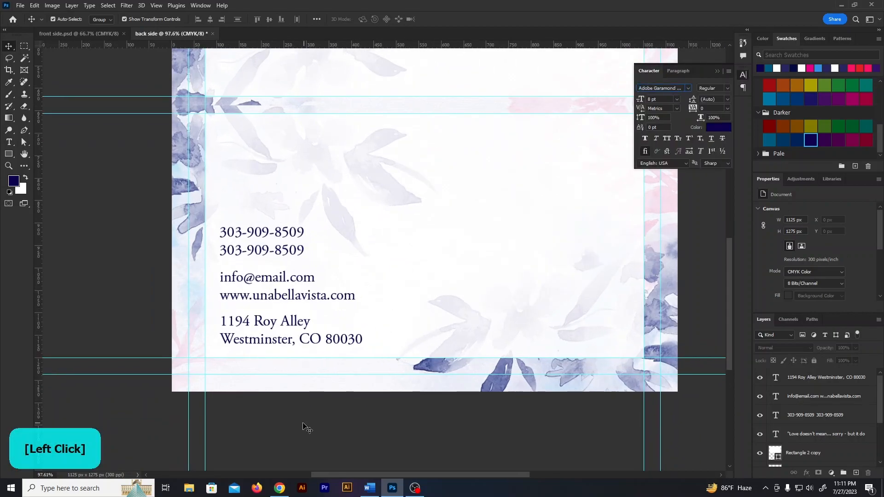
- In the front side document, flip the mirrored company logo group in the top panel vertically so it reads upside down
left_click(102, 35)
left_click(437, 171)
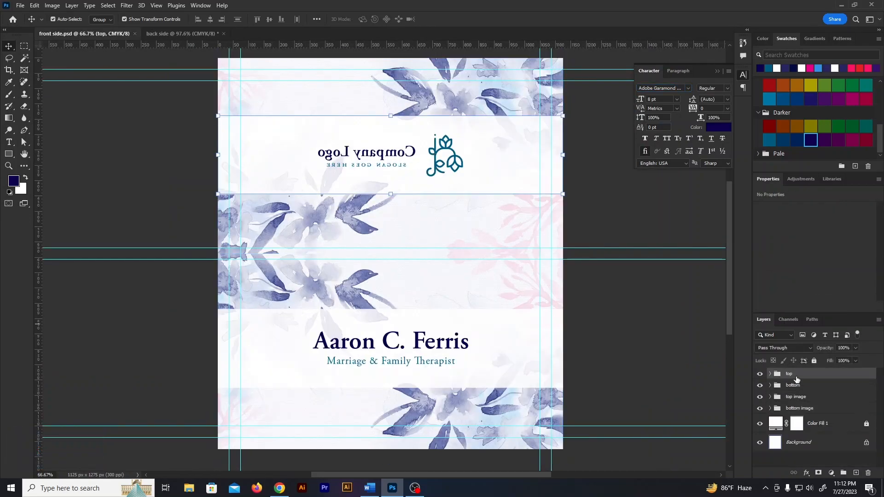
right_click(452, 138)
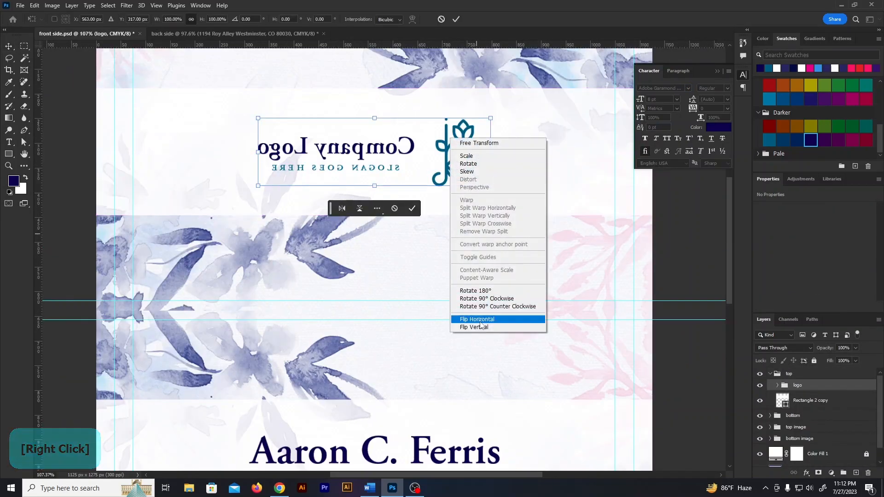
left_click(488, 320)
right_click(458, 157)
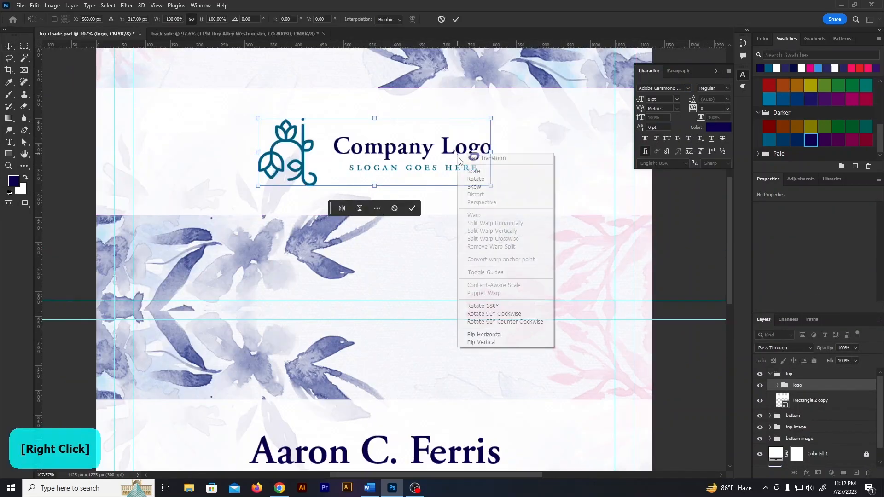
left_click(481, 342)
right_click(458, 158)
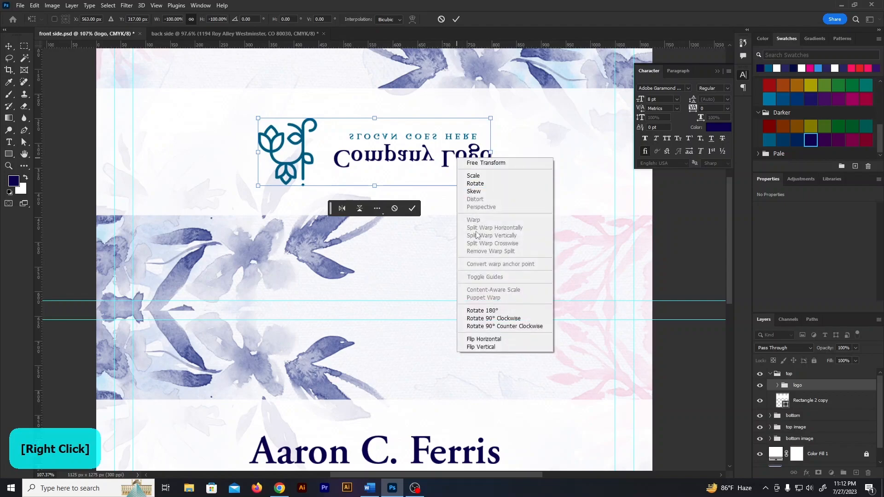
left_click(485, 339)
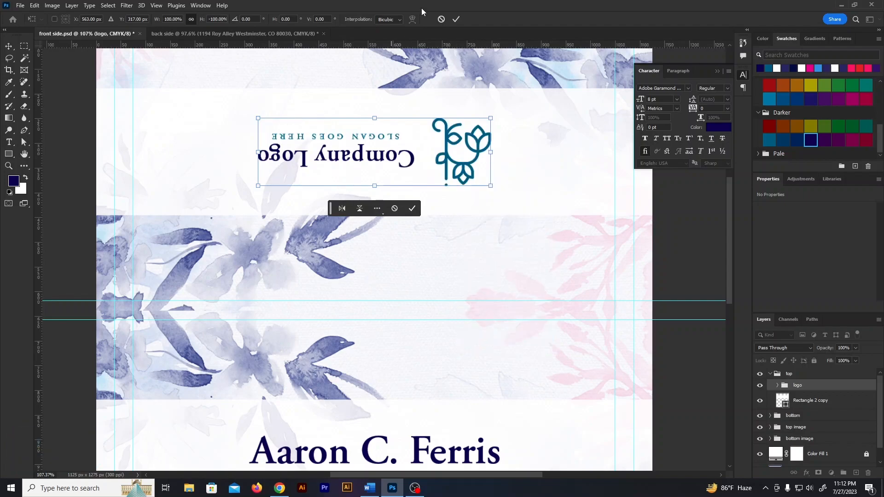
left_click(457, 20)
scroll(454, 83, "down", 3)
- Copy the logo group from the front side document and paste it into the back side document
left_click_drag(467, 145, 318, 76)
key("ctrl+z")
left_click(797, 387)
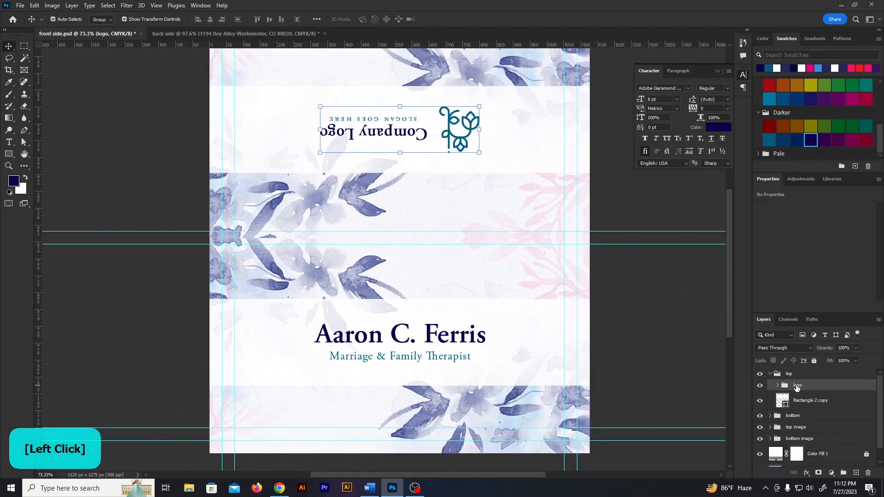
left_click(162, 34)
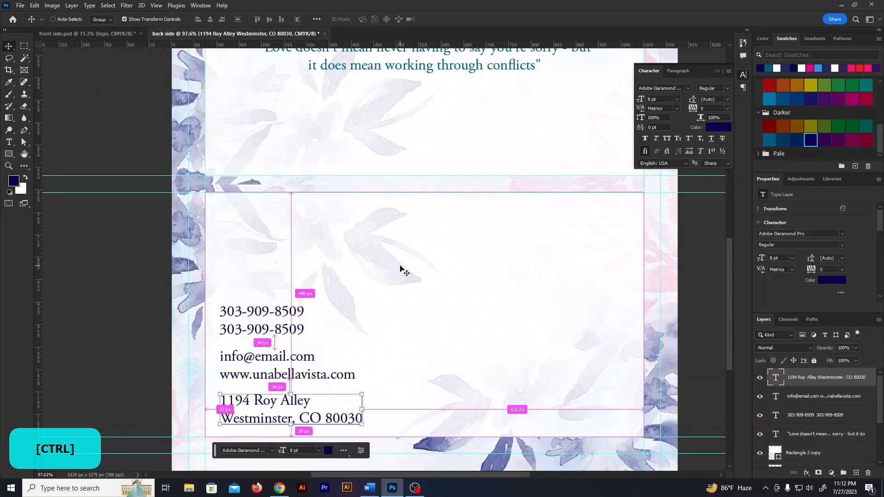
key("ctrl+v")
- Turn the pasted logo upright, scale it down and place it in the lower panel's upper-right corner
left_click_drag(524, 241, 276, 296)
left_click_drag(318, 228, 367, 241)
left_click_drag(488, 265, 584, 235)
key("Right")
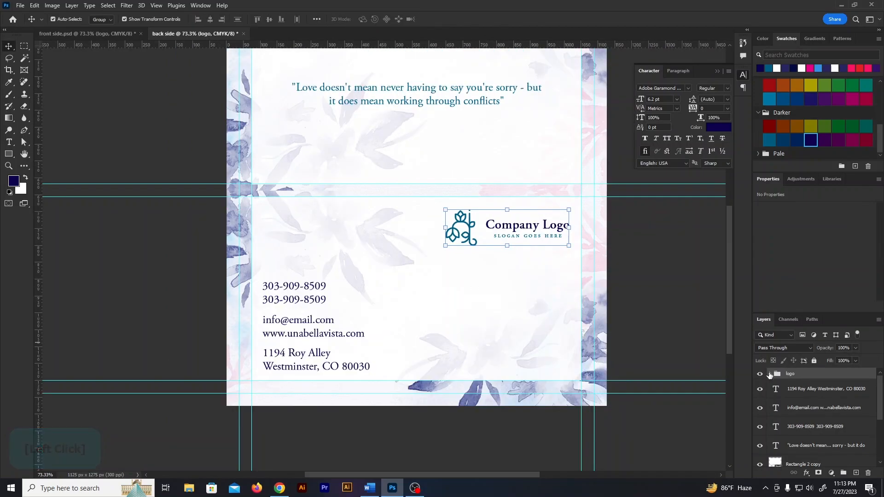
- Move the floral-design icon in the logo group about 11 px right, closer to the company name
left_click(770, 374)
left_click(805, 397)
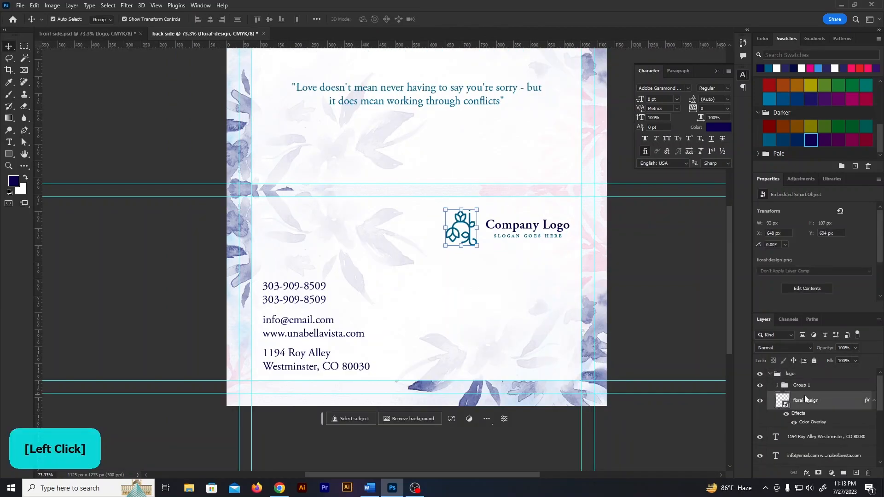
key("Right")
- Paste a copy of the floral icon above the upper panel's rectangle and enlarge it to about 449 × 520 px behind the quote
key("ctrl+c")
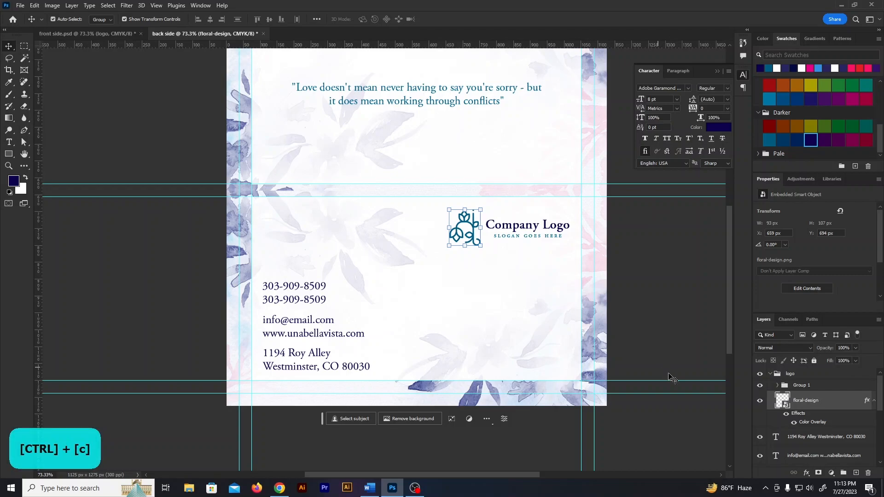
left_click(776, 376)
left_click(509, 123)
key("ctrl+v")
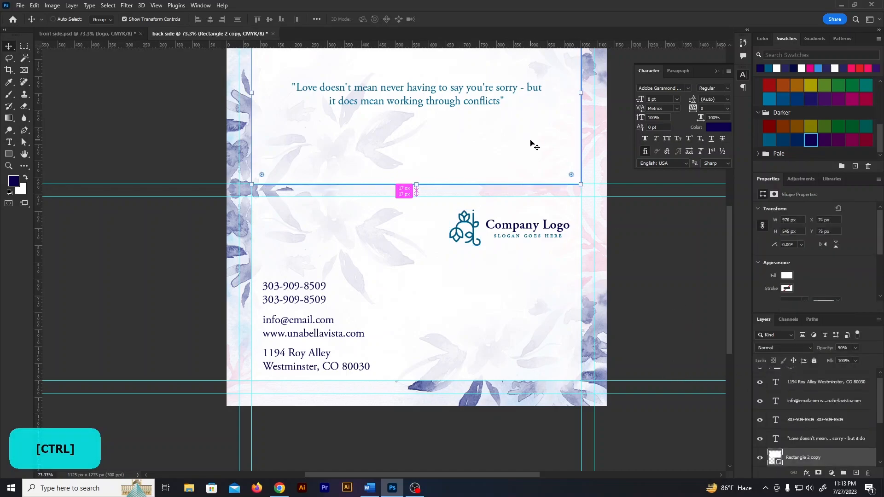
scroll(454, 247, "up", 3)
left_click_drag(421, 279, 410, 191)
left_click(841, 211)
left_click(856, 348)
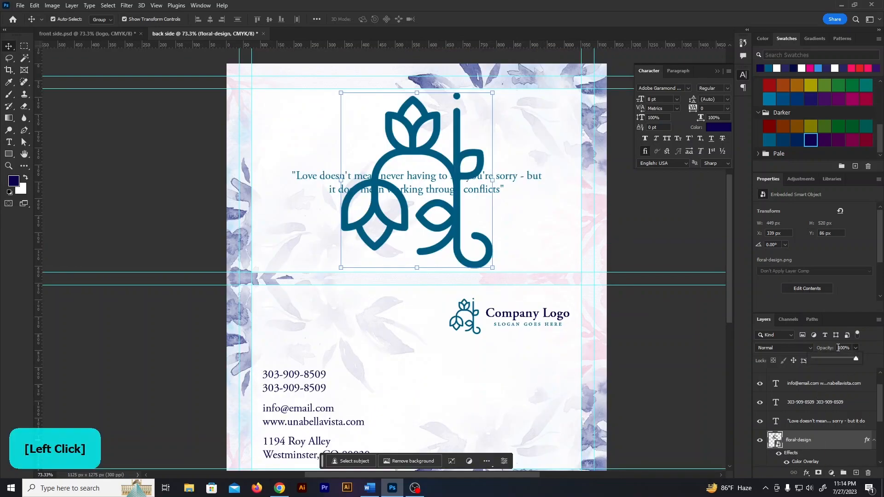
left_click(783, 348)
left_click(778, 280)
scroll(772, 350, "down", 4)
scroll(773, 350, "up", 9)
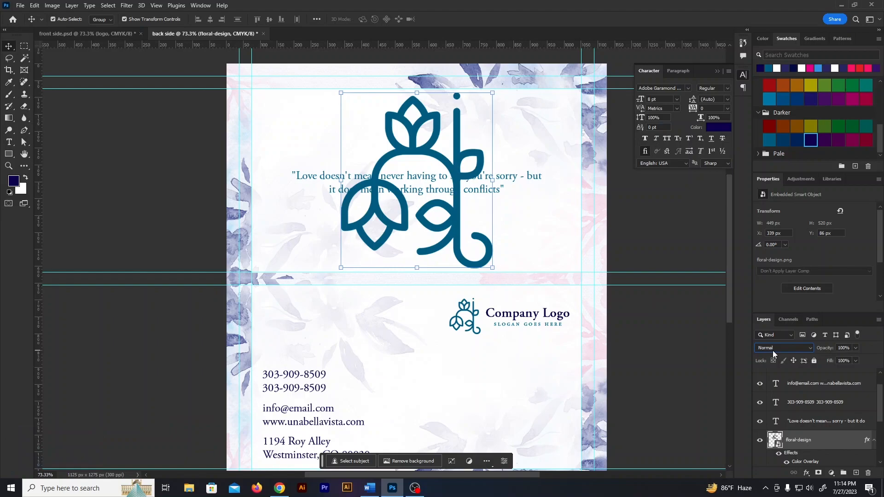
left_click(869, 349)
- Rasterize the large floral-design layer and lower its opacity to 4%
right_click(814, 438)
left_click(824, 238)
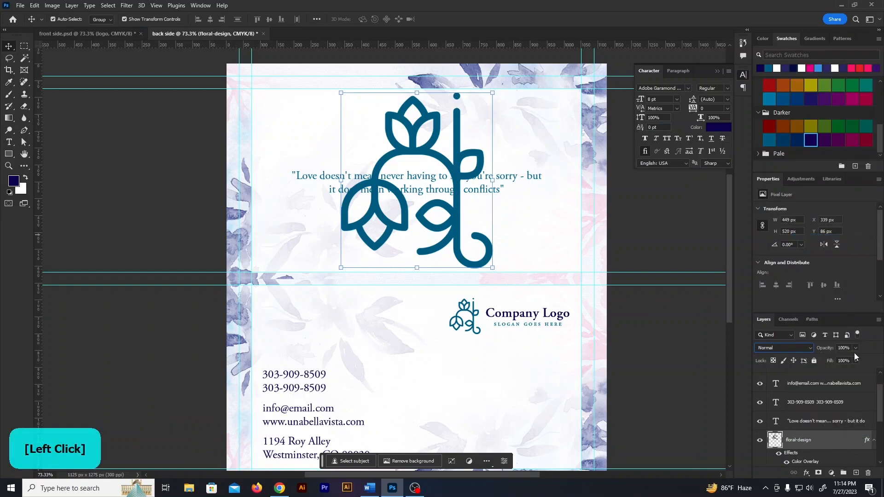
left_click(855, 349)
left_click_drag(824, 363, 816, 361)
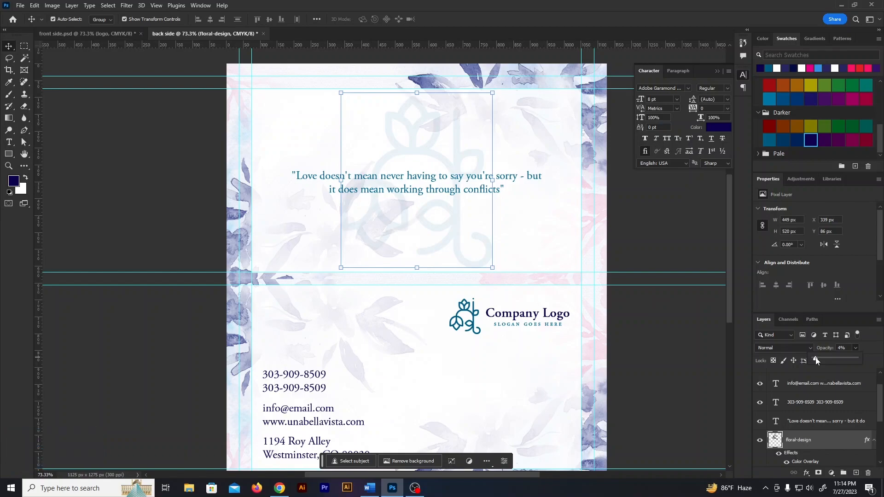
- Scale the faint floral watermark down to about 204 × 237 px in the upper panel's lower-right corner
left_click_drag(467, 270, 599, 260)
left_click_drag(430, 97, 512, 192)
left_click(456, 19)
left_click(567, 259)
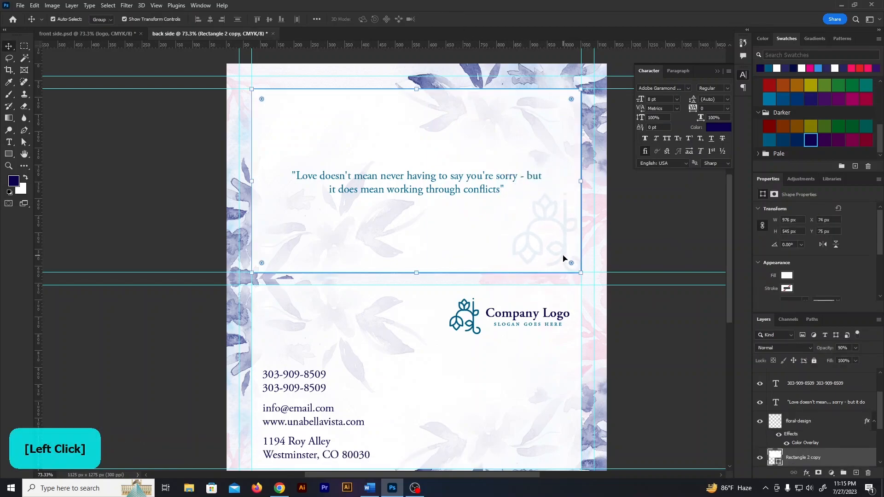
- Duplicate the floral watermark into the upper panel's upper-left corner and flip the copy horizontally
left_click(564, 248)
left_click_drag(564, 248, 302, 143)
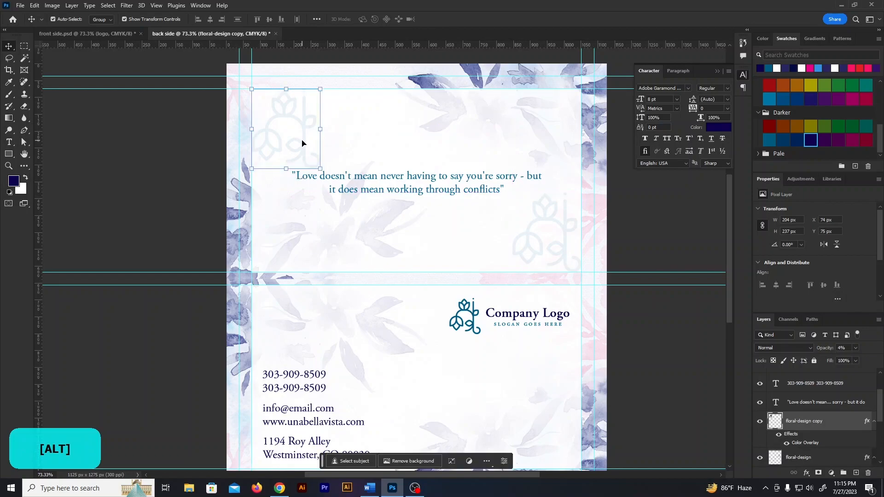
right_click(302, 143)
key("ctrl+t")
right_click(292, 119)
left_click(336, 298)
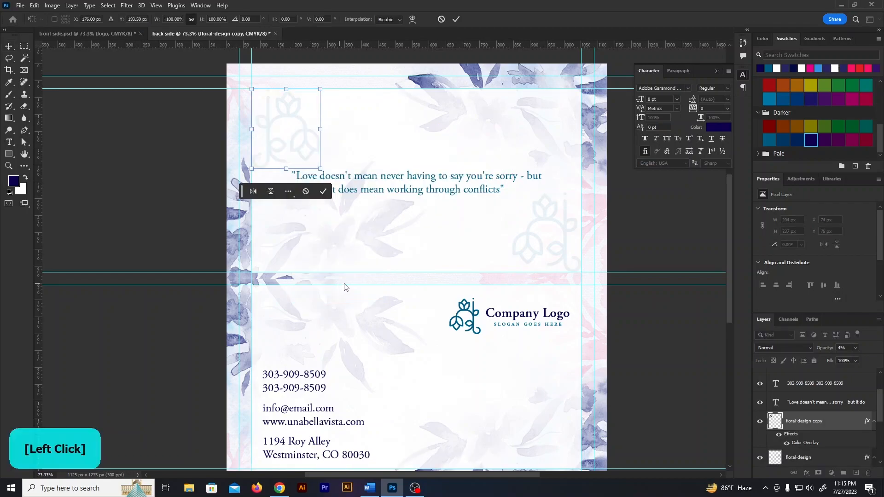
left_click(638, 222)
scroll(632, 231, "down", 2)
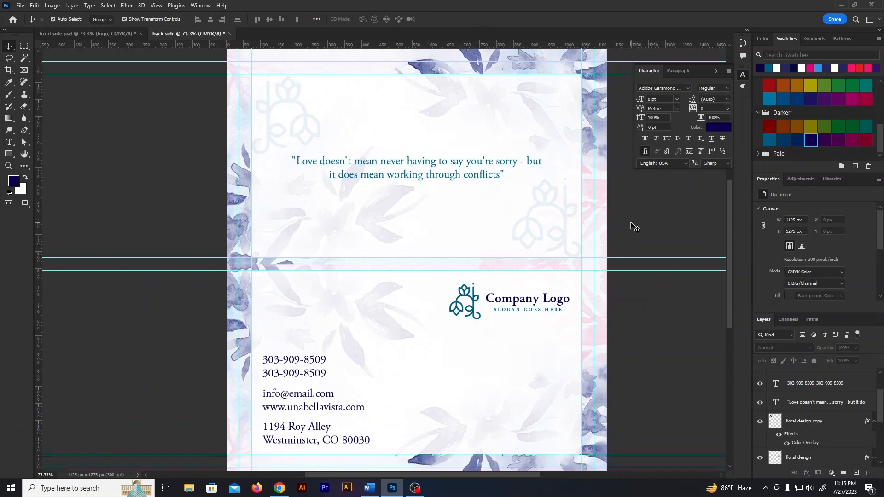
- Place the qr-code image from the Icons folder as an embedded object in the back side document
scroll(551, 416, "up", 1)
scroll(551, 416, "up", 1)
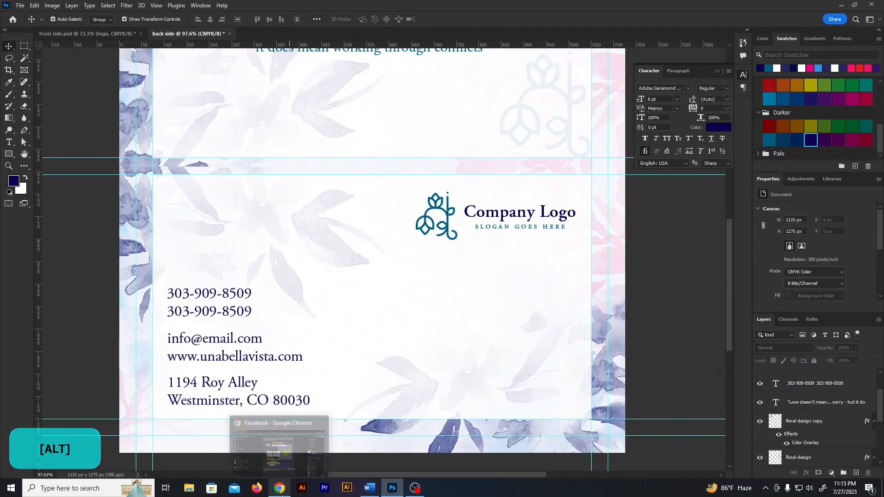
left_click(187, 492)
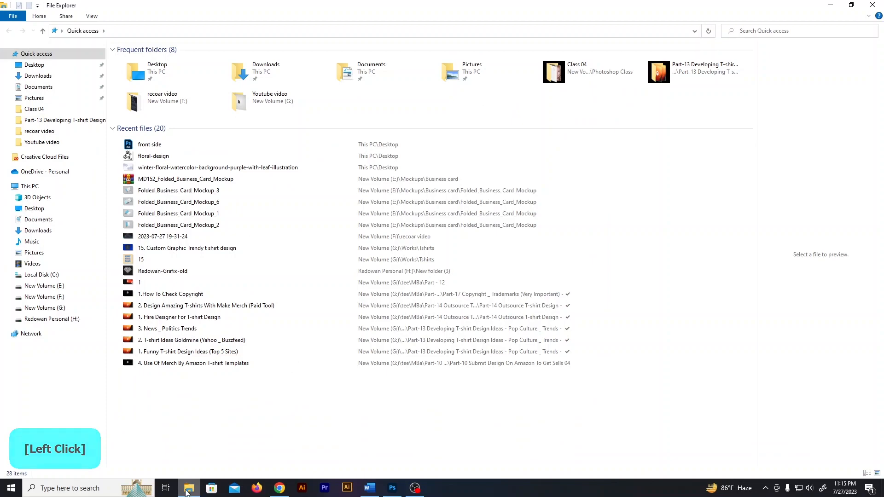
left_click(392, 489)
left_click(21, 5)
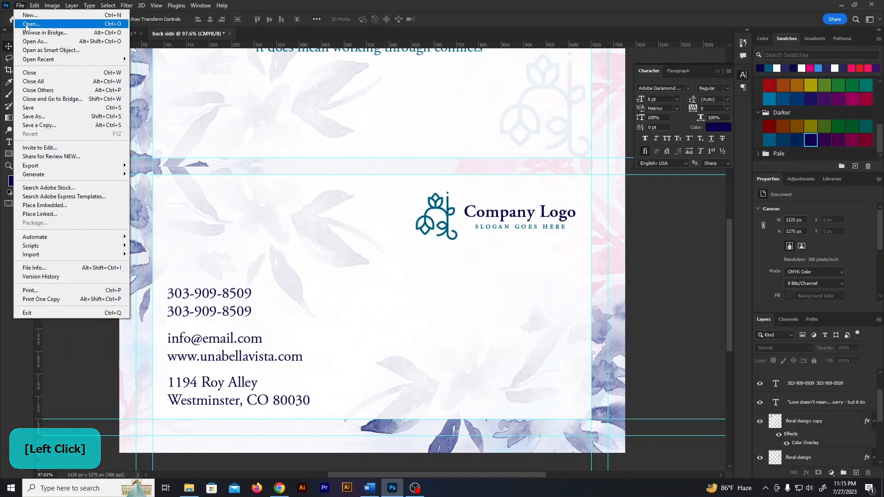
left_click(44, 190)
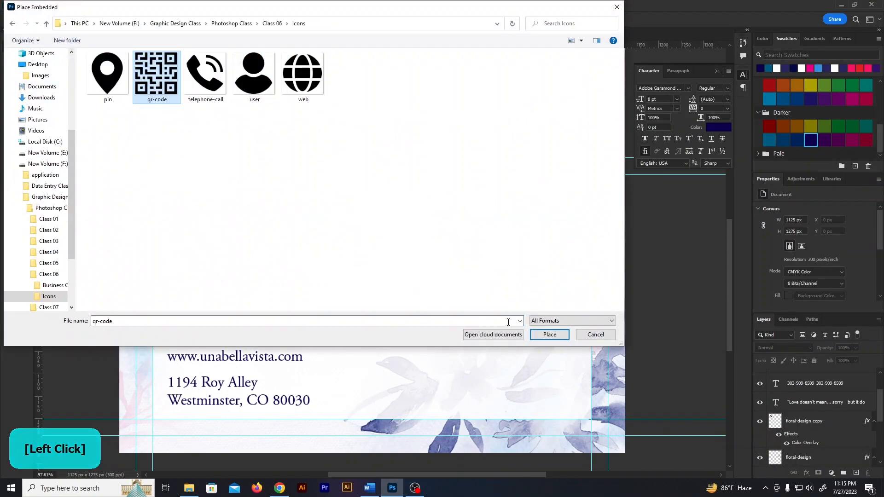
left_click(550, 335)
- Scale the QR code to about 8.6% and position it in the lower panel's lower-right corner, below the company logo
scroll(404, 244, "down", 2)
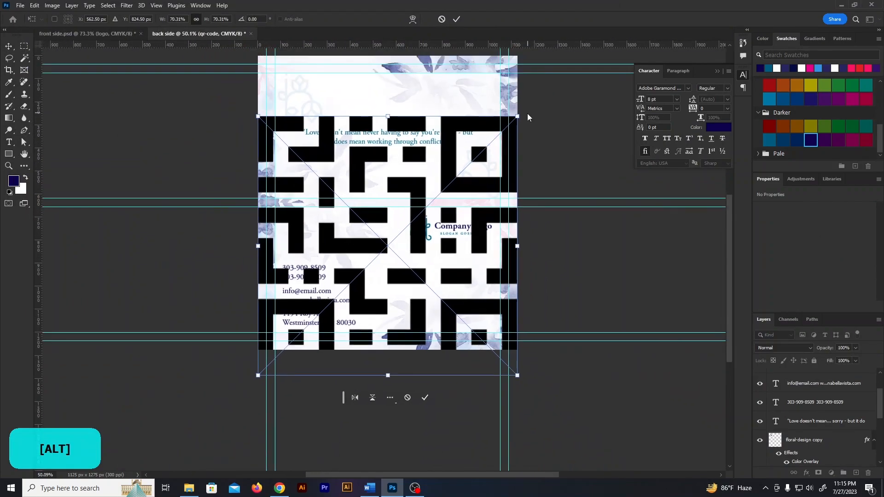
left_click_drag(517, 116, 485, 289)
scroll(482, 308, "up", 3)
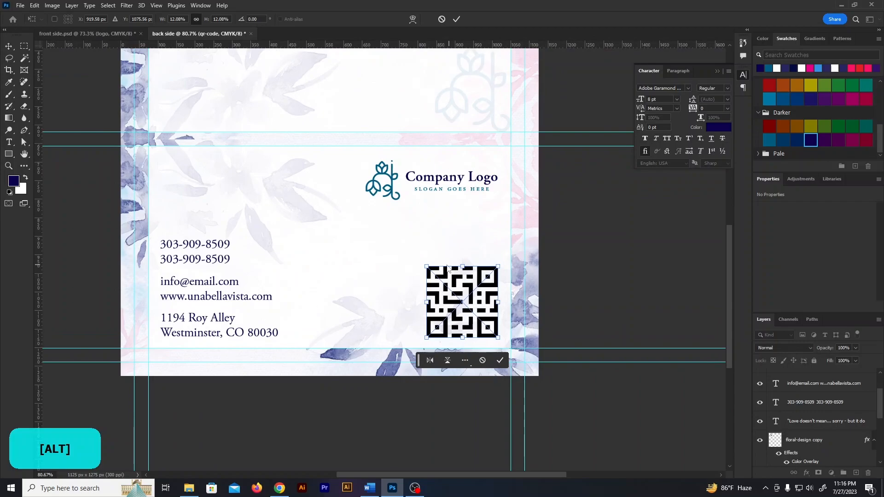
left_click_drag(427, 268, 449, 293)
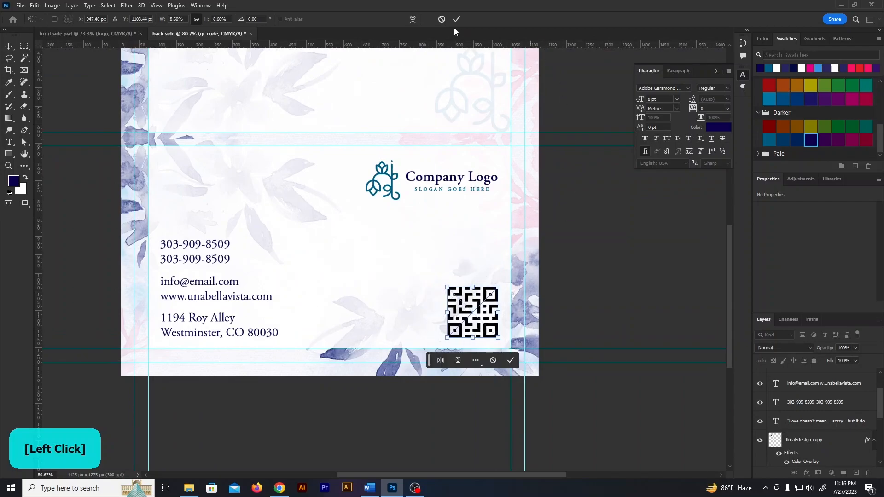
left_click(456, 20)
left_click(608, 335)
scroll(608, 336, "down", 2)
scroll(203, 255, "up", 5)
scroll(614, 398, "down", 3)
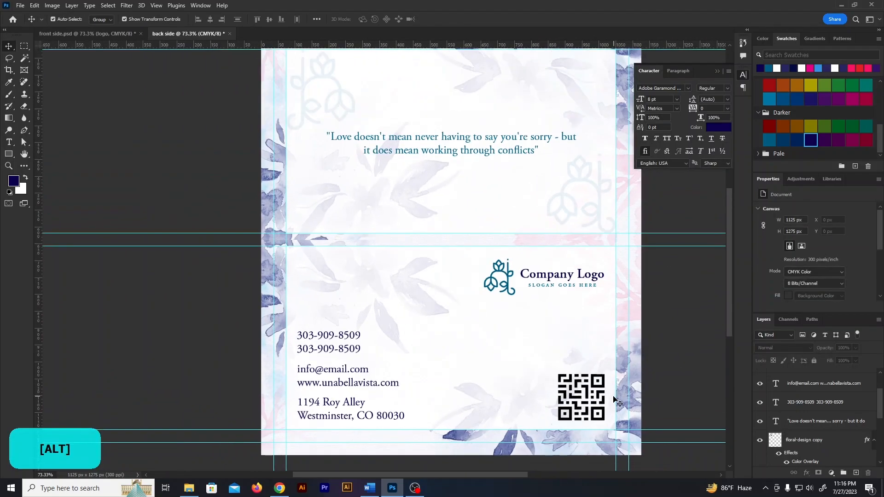
- Apply a teal Color Overlay with Normal blend mode and 100% opacity to the QR code
left_click(595, 412)
left_click(806, 473)
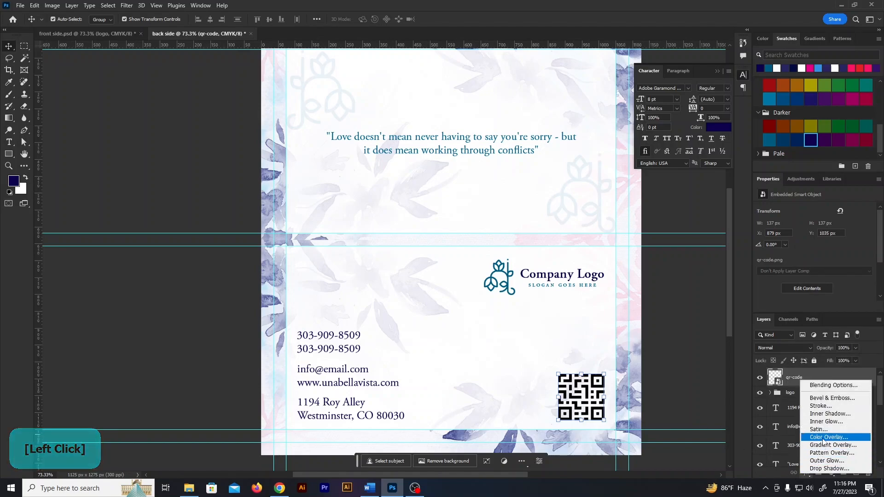
left_click(824, 439)
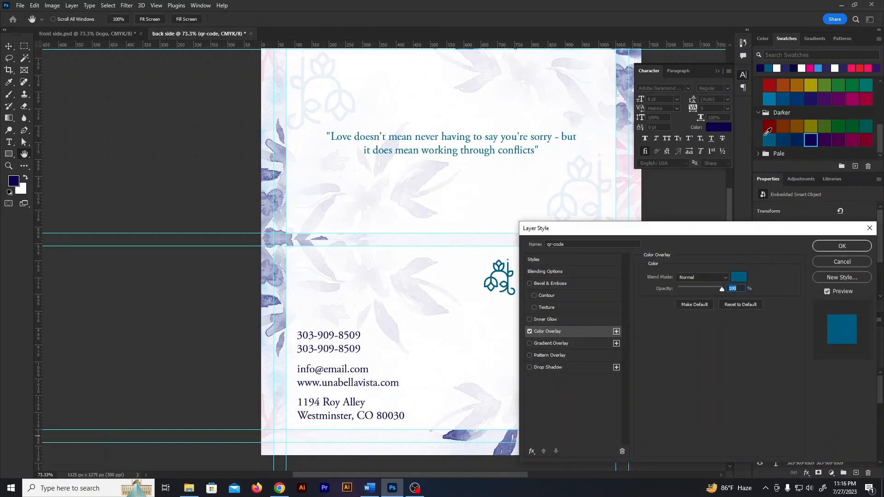
key("Return")
left_click(669, 296)
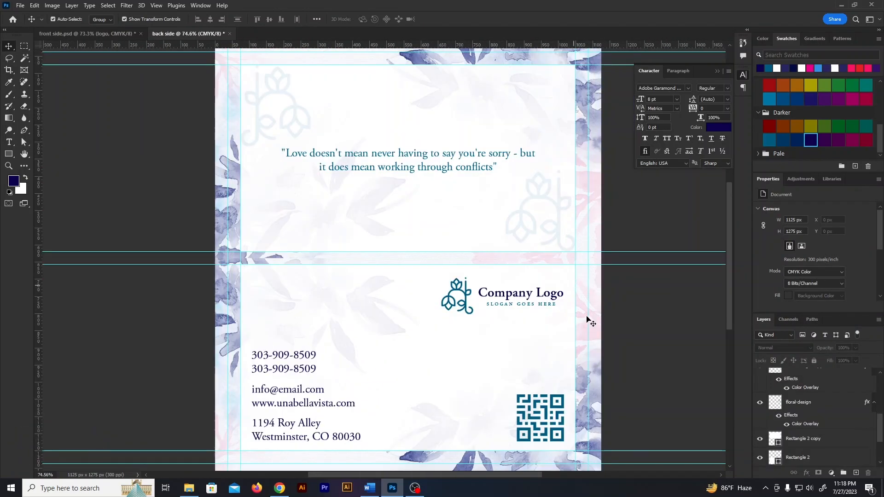
- Nudge the phone, email and address text blocks together with the QR code up by 5 px in the lower panel
scroll(652, 388, "down", 2)
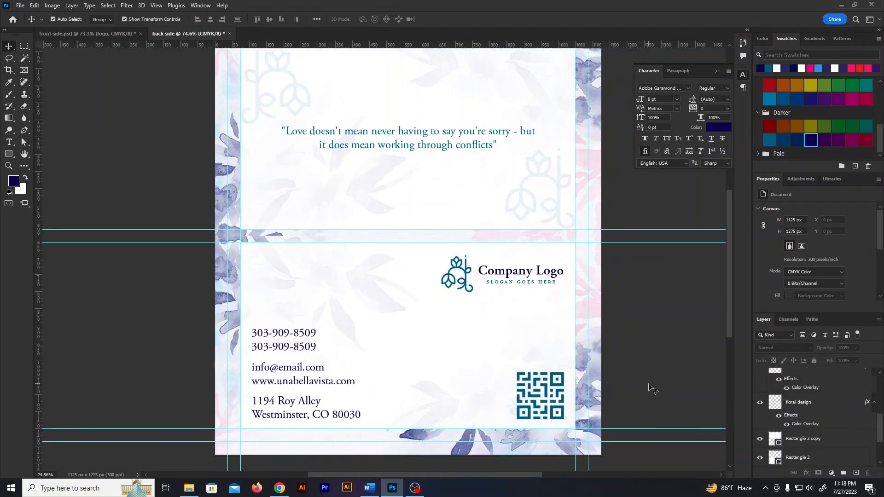
left_click(330, 416)
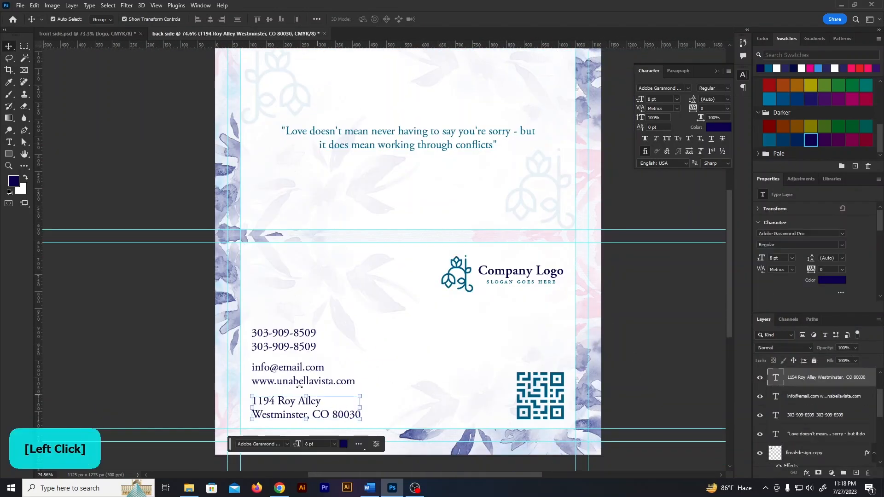
left_click(295, 373, "shift")
left_click(304, 346, "shift")
left_click(548, 392, "shift")
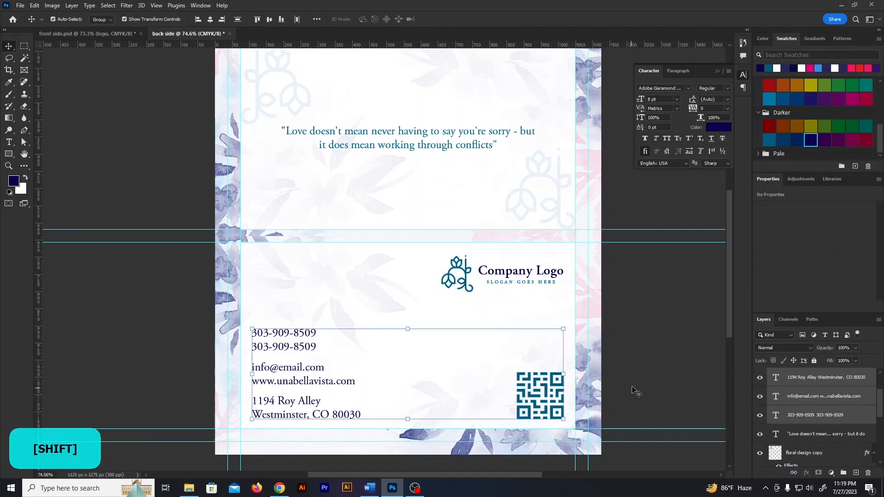
key("Up")
key("Up")
key("Up")
key("Up")
key("Up")
left_click(639, 375)
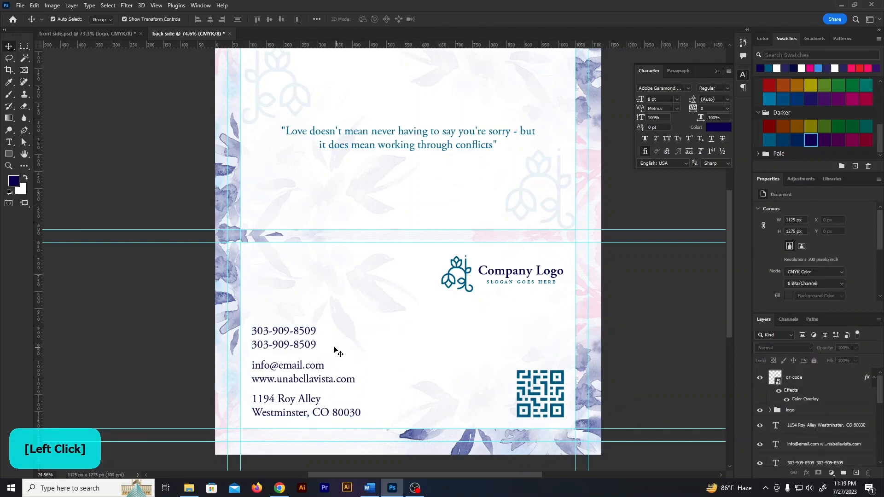
- Lock the bottom image and top image layer groups of the back side
left_click(525, 282)
left_click(647, 303)
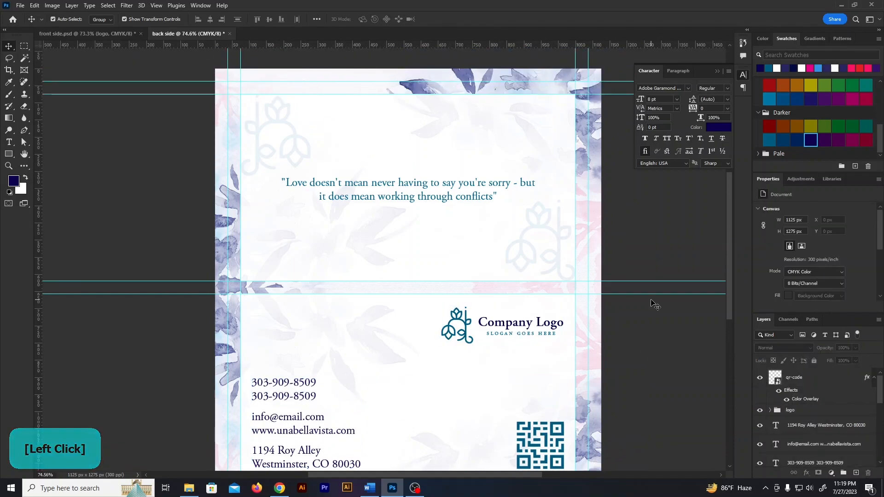
scroll(415, 295, "down", 1)
scroll(490, 338, "down", 1)
scroll(811, 405, "down", 4)
left_click(800, 424)
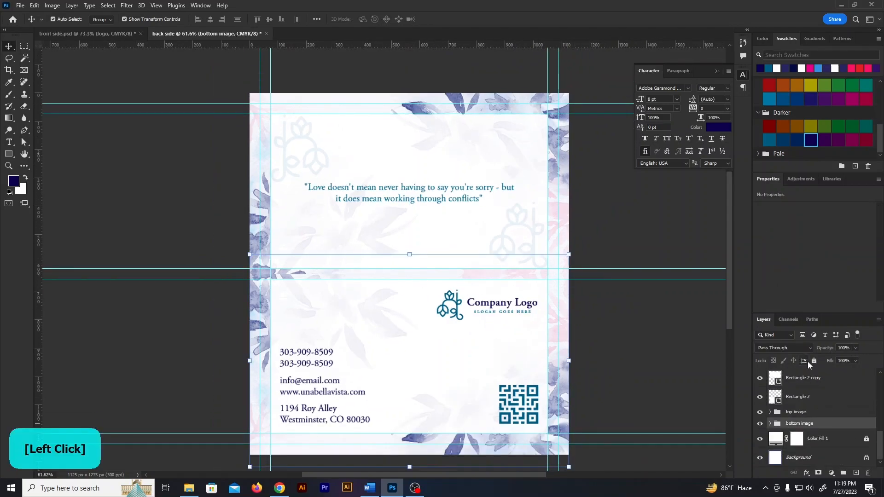
left_click(817, 411)
- Group all of the lower panel's content layers and name the group "bottom info"
left_click_drag(398, 356, 261, 286)
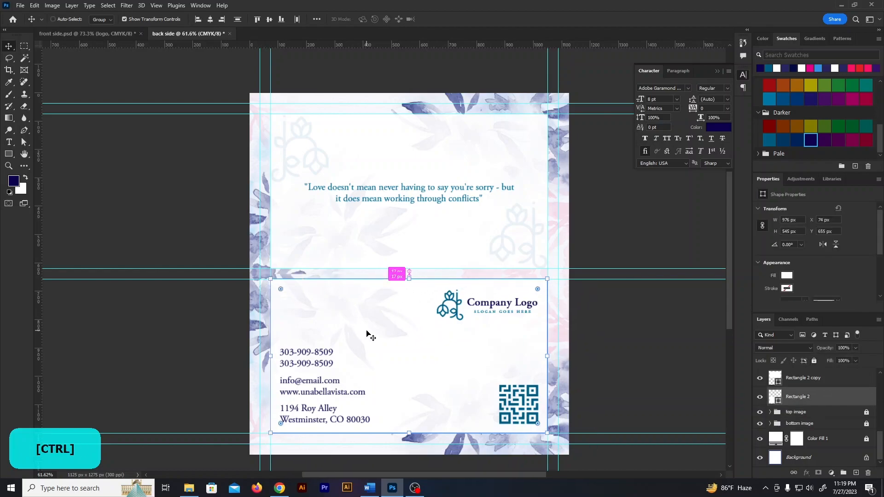
key("ctrl+g")
type("botto")
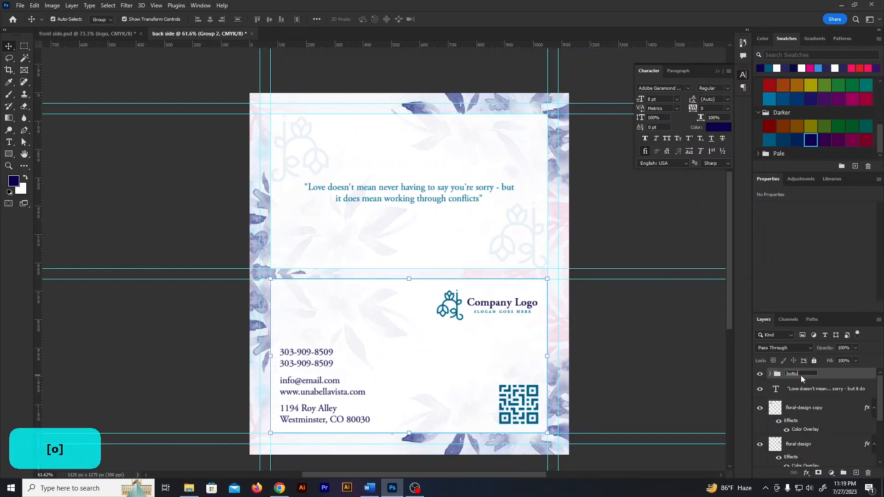
type("m info")
key("Return")
- Group the upper panel's quote, watermarks and white rectangle, and name the group "top slogan"
left_click_drag(224, 89, 525, 266)
key("ctrl+g")
type("top slogan")
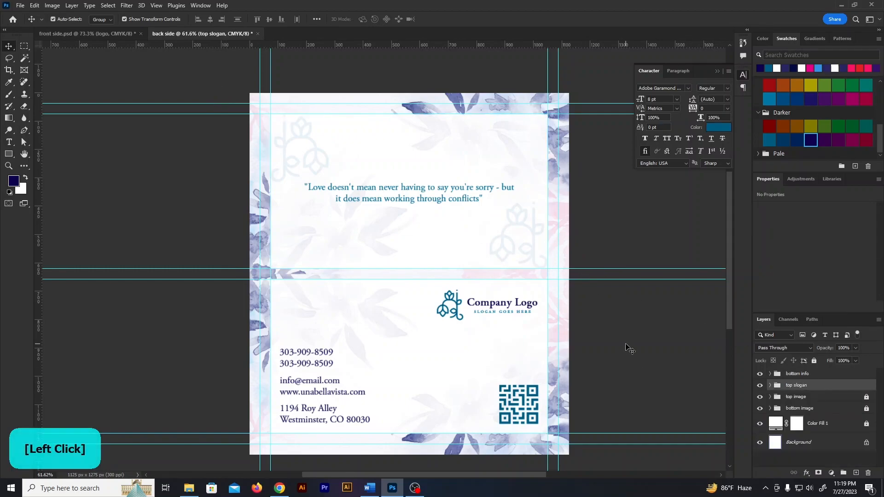
left_click(630, 350)
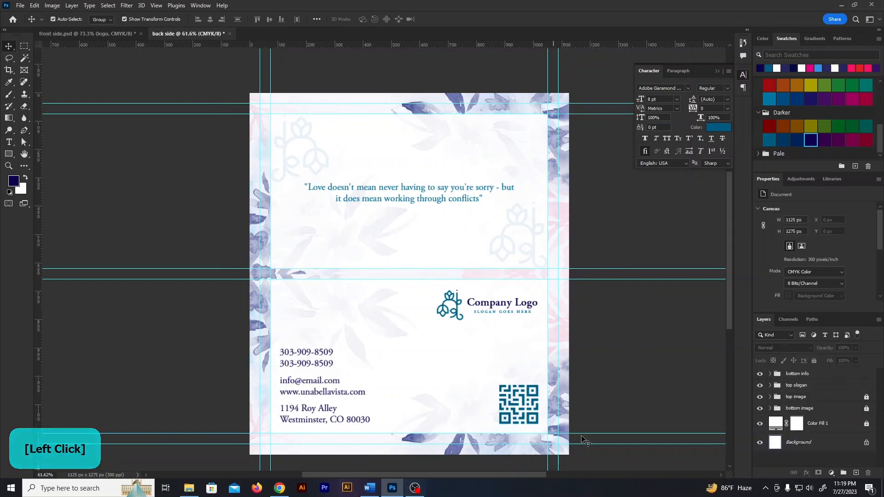
- Save the document to the Desktop as a Photoshop file named "back side"
key("ctrl+s")
left_click(441, 322)
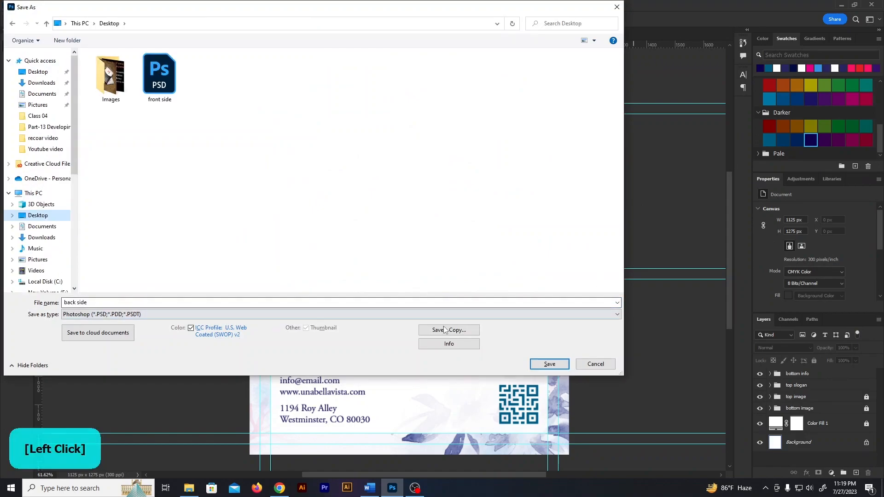
left_click(549, 365)
- In the front side document, set the opacity of the white band behind the upside-down logo to 95%
left_click(123, 35)
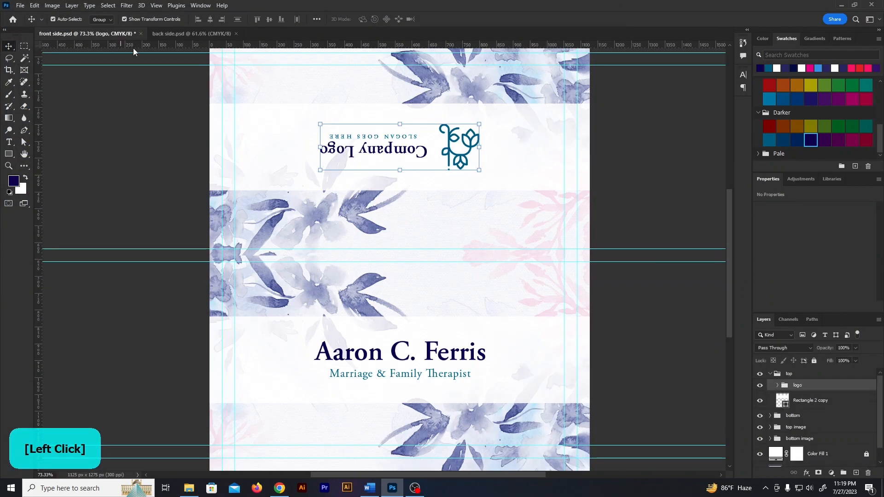
left_click(532, 166)
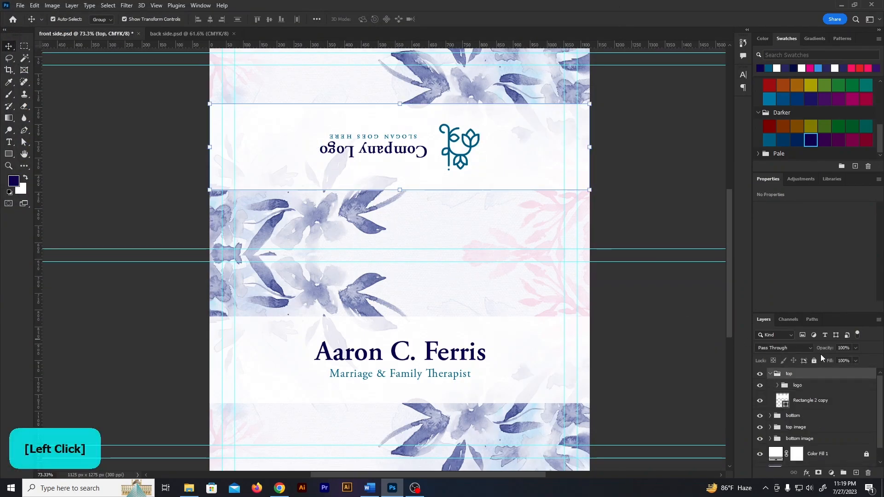
left_click(810, 400)
type("85")
key("Return")
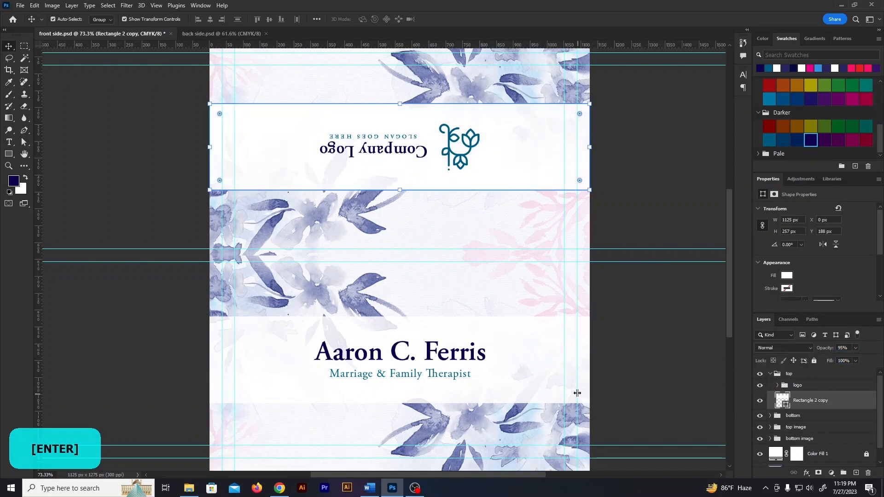
left_click(578, 394)
- Set the opacity of the white band behind the name and title in the bottom group to 95%
left_click(770, 416)
left_click(805, 445)
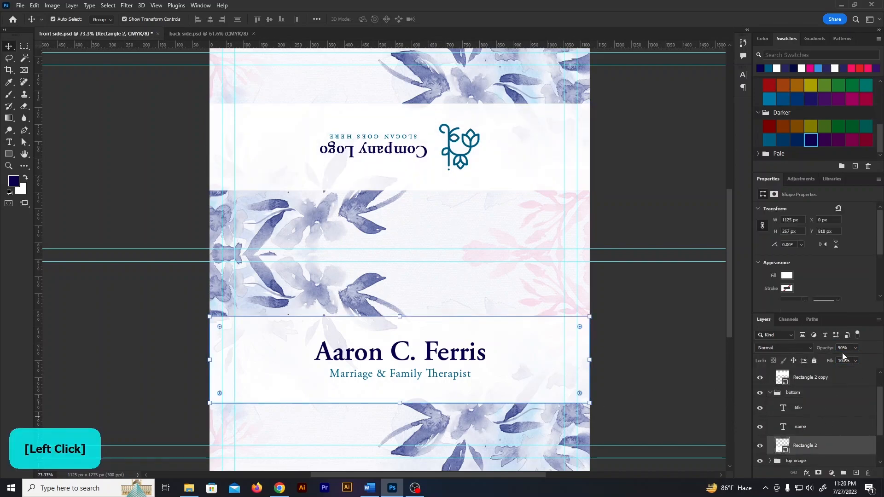
type("95")
key("Return")
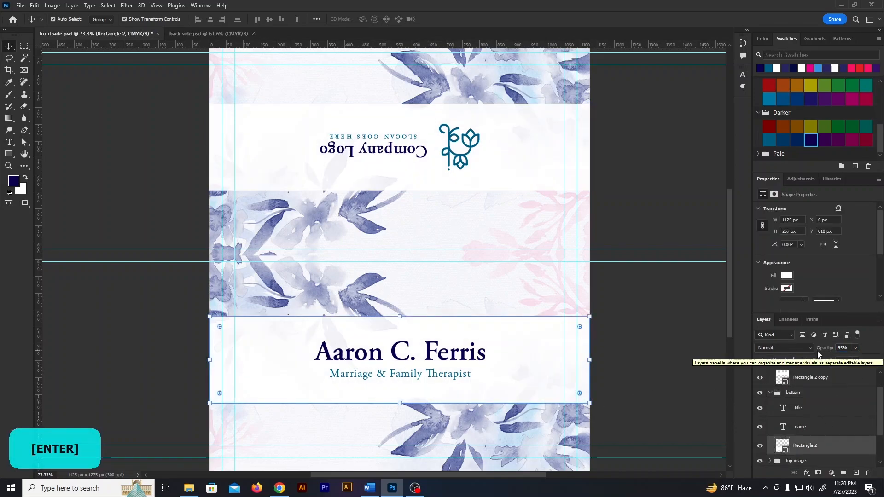
left_click(648, 372)
- Collapse the top and bottom layer groups and save the front side document
left_click(771, 374)
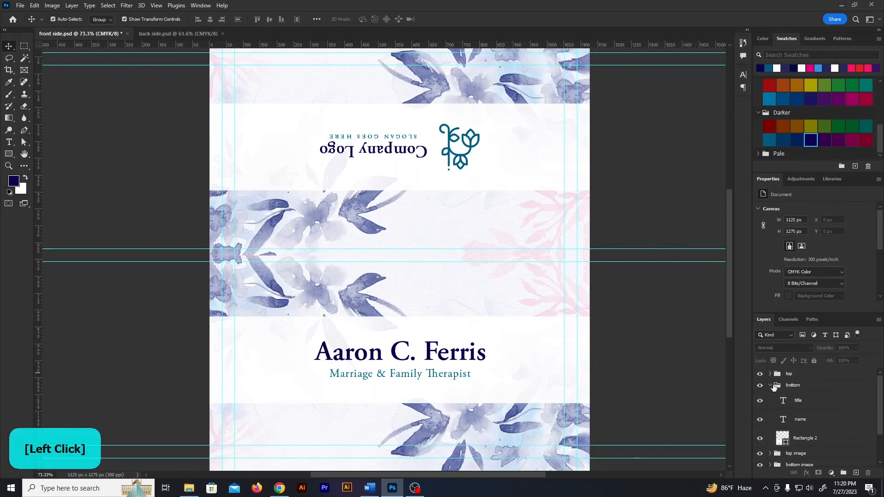
left_click(775, 386)
left_click(771, 386)
left_click(671, 348)
key("ctrl+s")
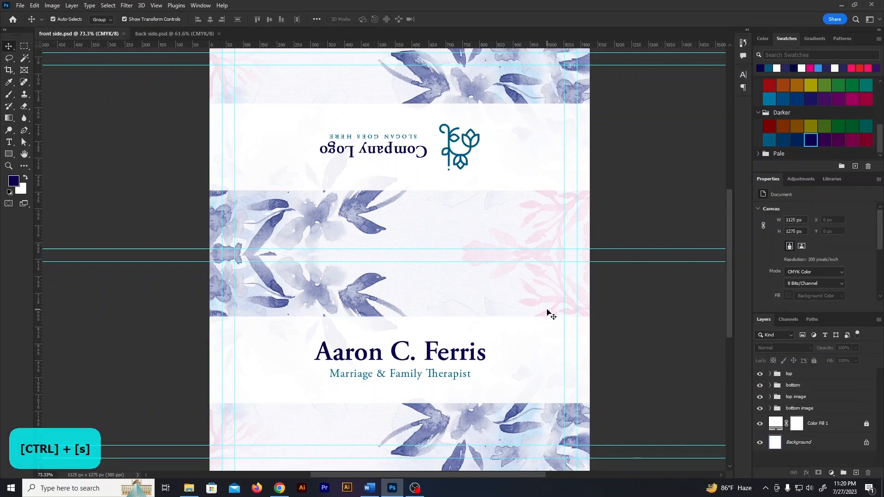
scroll(546, 311, "down", 2)
key("ctrl+0")
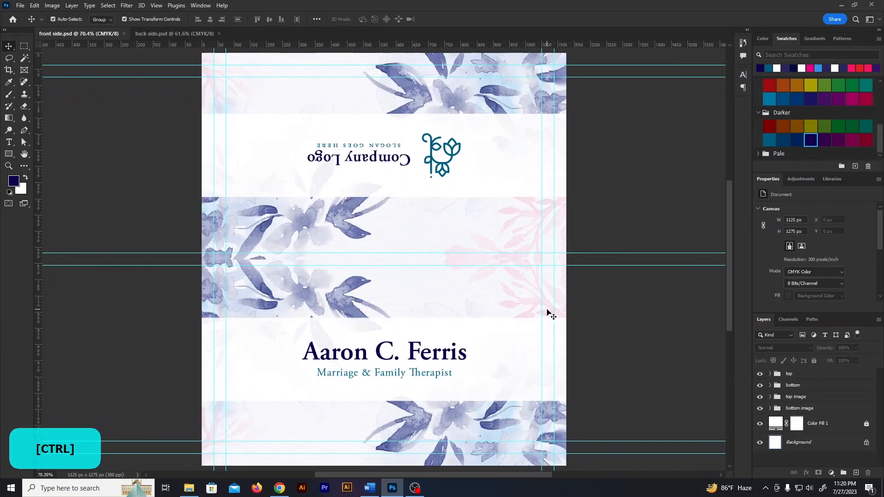
- In the back side document, select the upper panel from the outer guides to the centre fold and copy it merged
left_click(197, 35)
key("ctrl+0")
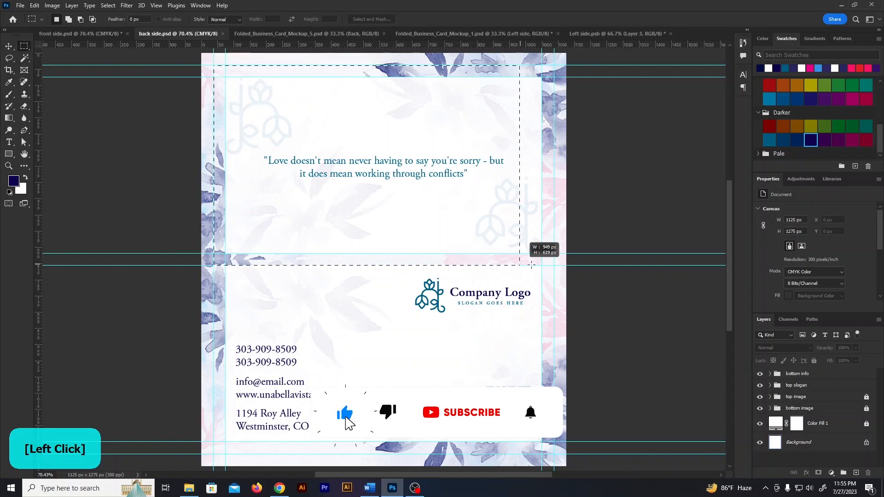
left_click_drag(531, 265, 555, 259)
left_click(35, 6)
left_click(46, 78)
- Paste the quote panel into Left side.psb, rotate it -90° and resize it to fill the canvas
left_click(597, 33)
key("ctrl+v")
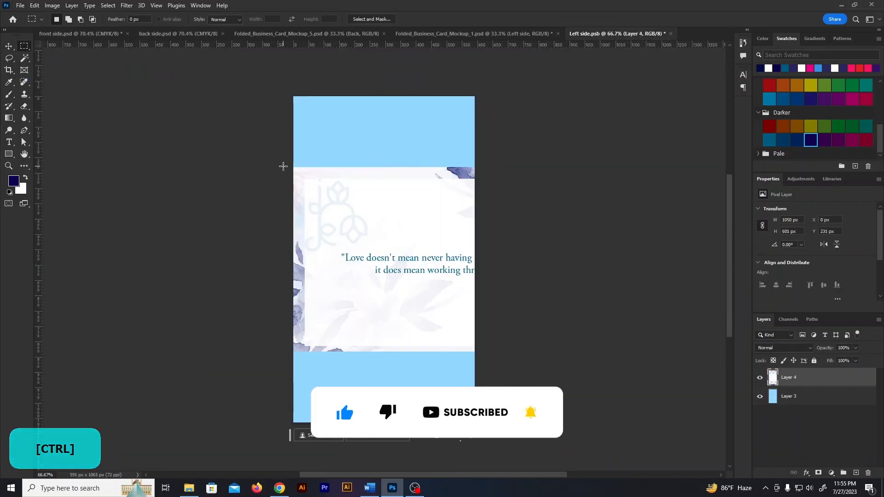
key("v")
left_click_drag(621, 163, 522, 86)
left_click(416, 201)
left_click_drag(621, 164, 352, 243)
left_click_drag(473, 417, 475, 422)
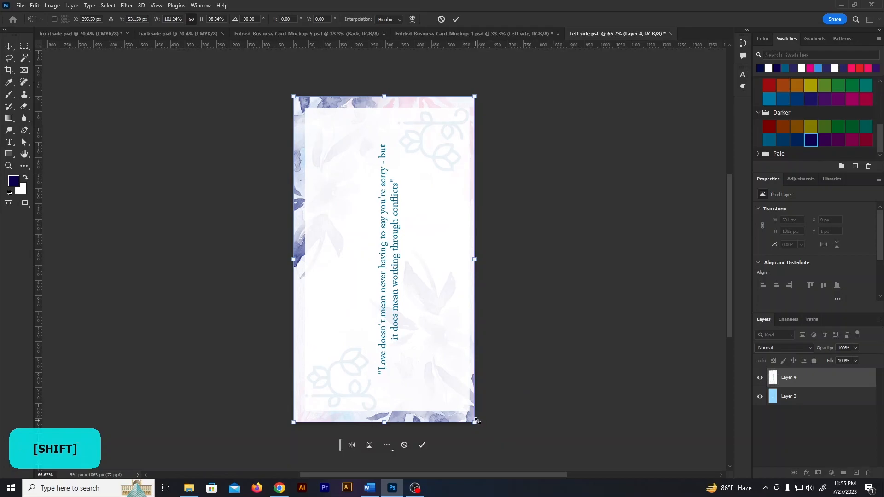
key("Return")
- Close Left side.psb with its changes saved, and open the Right side smart object of Folded_Business_Card_Mockup_1 for editing
left_click(670, 33)
left_click(399, 182)
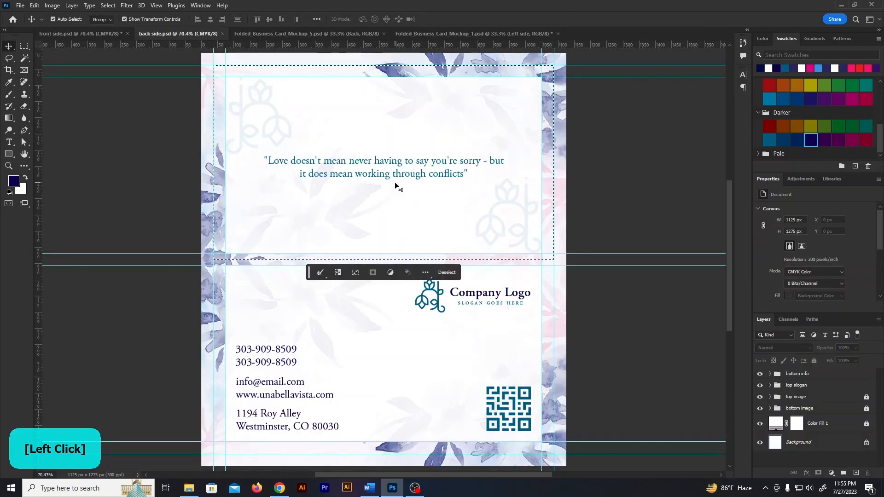
left_click(450, 33)
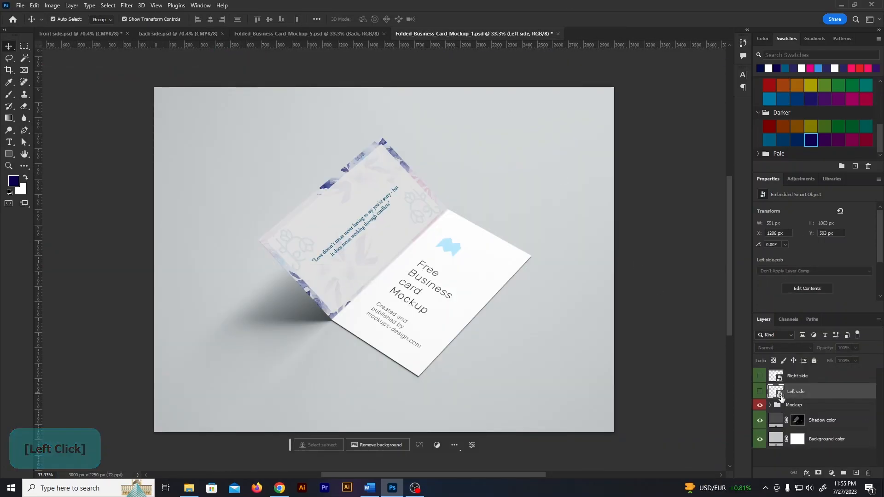
double_click(776, 376)
- In the back side document, select the lower contact panel between the centre fold and the outer guides and copy it merged
left_click(159, 33)
scroll(259, 252, "down", 2)
key("m")
left_click_drag(215, 224, 220, 226)
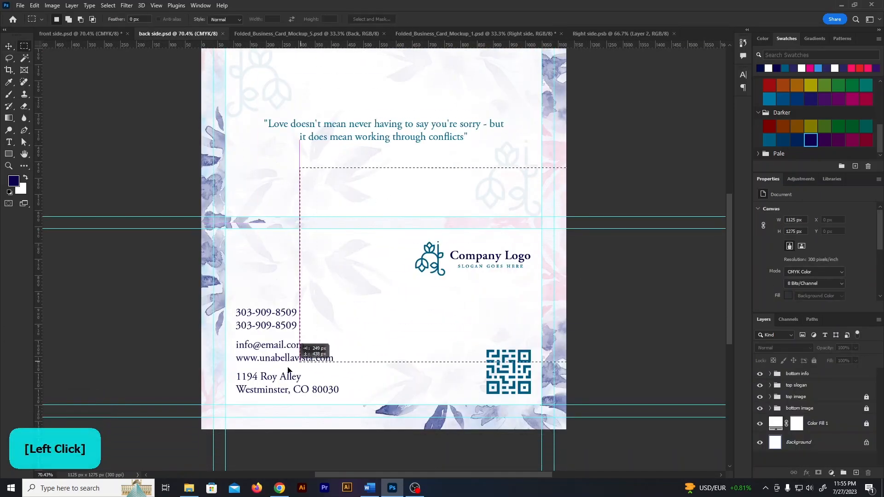
left_click_drag(217, 417, 217, 417)
left_click(35, 6)
left_click(51, 75)
- Paste the contact panel into Right side.psb, rotate it -90° and resize it to fill the canvas
left_click(612, 35)
key("ctrl+v")
key("ctrl+t")
left_click_drag(647, 365, 515, 158)
left_click_drag(454, 199, 385, 198)
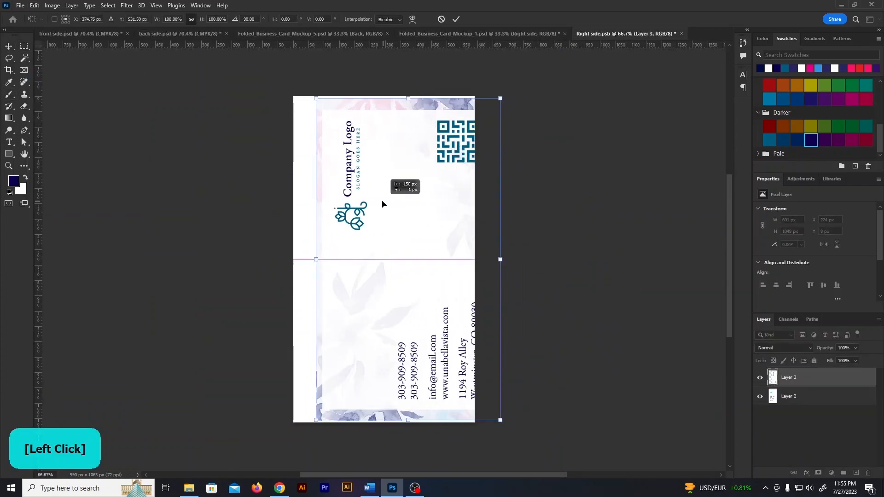
left_click_drag(479, 419, 475, 422)
key("Return")
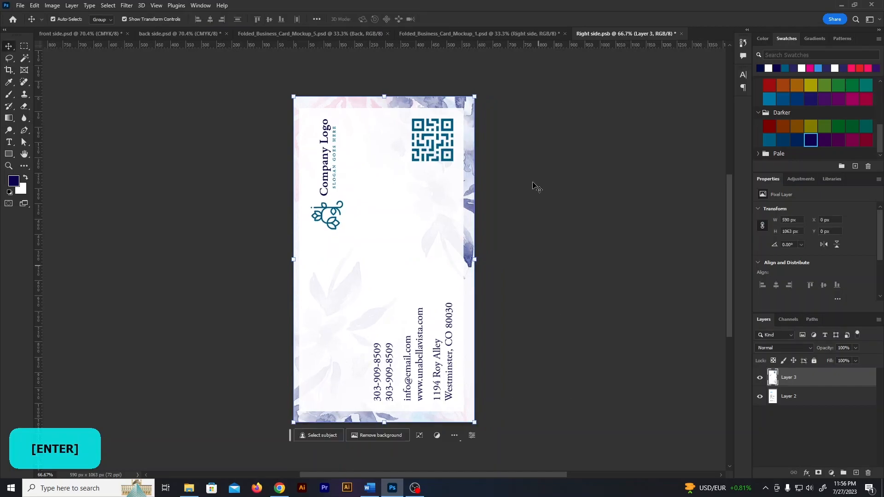
- Close Right side.psb with its changes saved, and close the back side document
left_click(682, 34)
left_click(390, 181)
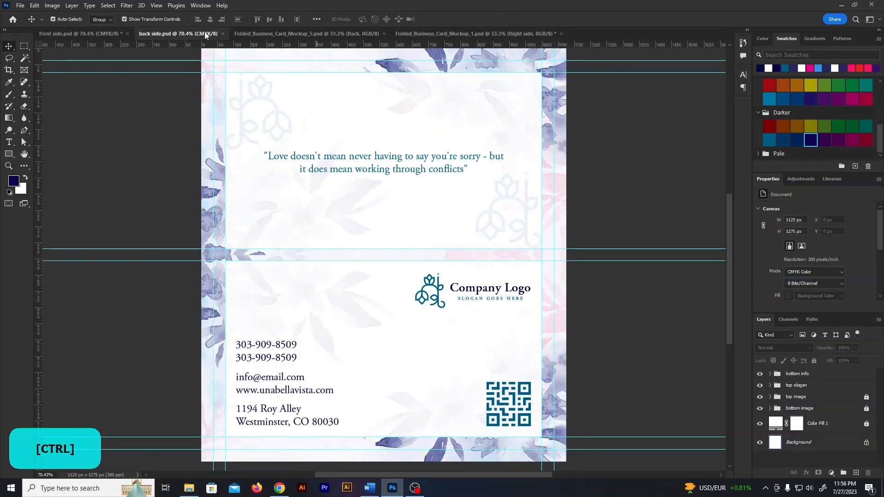
left_click(222, 33)
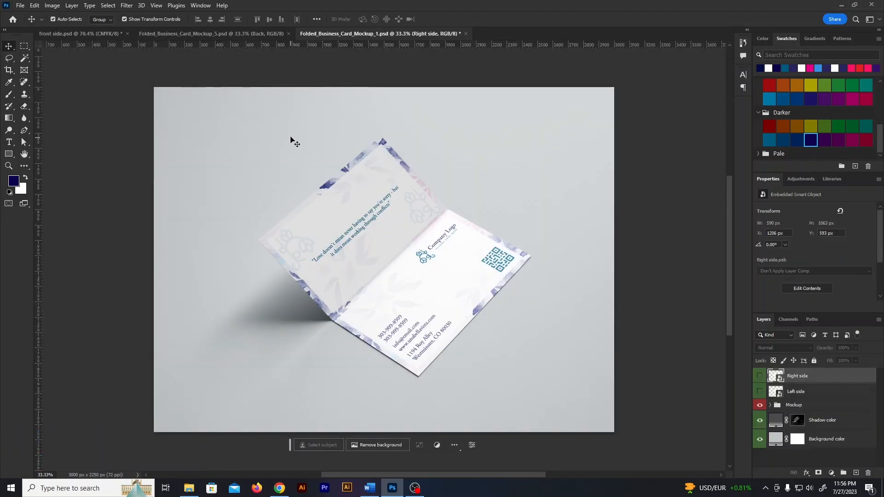
- In the front side document, select the lower name panel from the centre fold to the outer guides and copy it merged
left_click(187, 33)
left_click(93, 32)
scroll(134, 247, "down", 2)
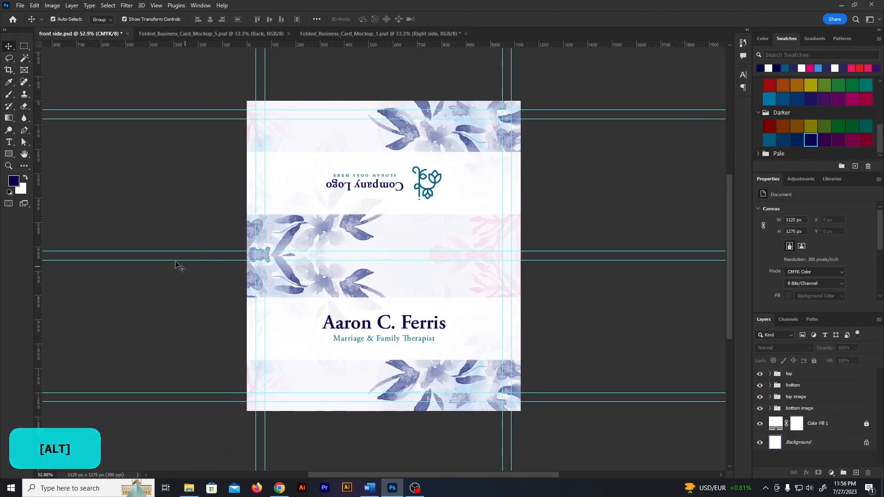
key("m")
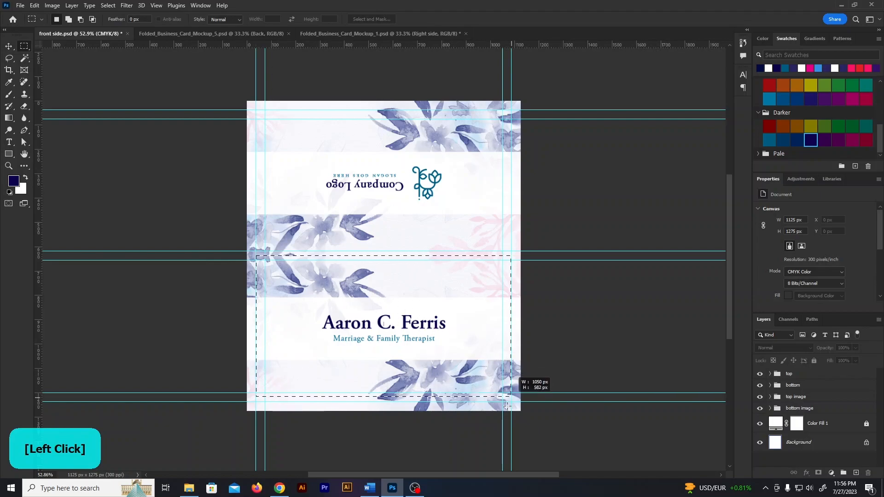
left_click_drag(512, 402, 512, 402)
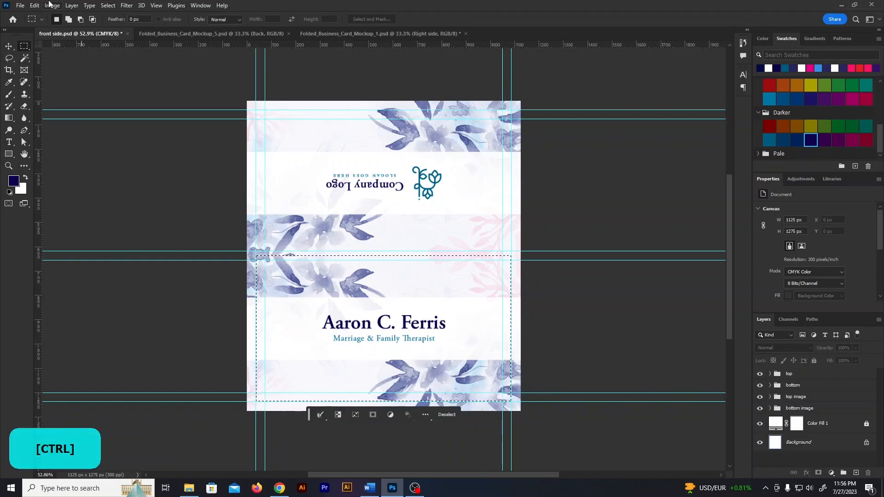
left_click(35, 5)
left_click(53, 77)
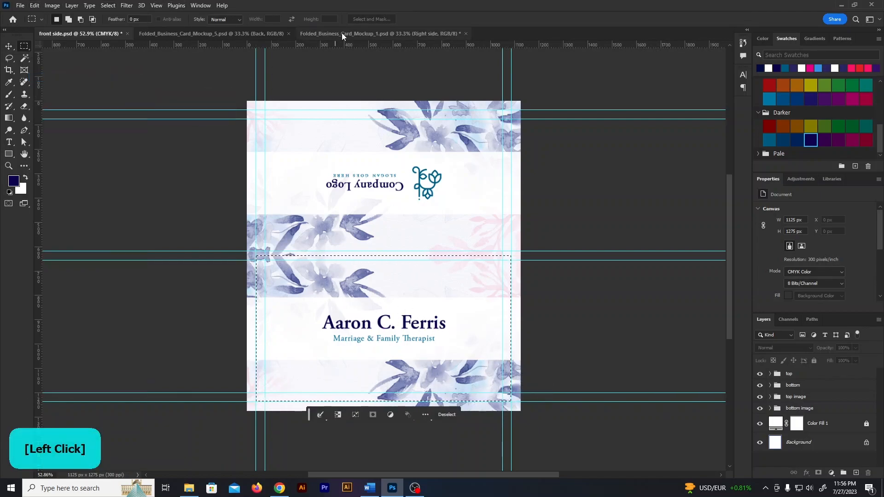
- Open the Front smart object of Folded_Business_Card_Mockup_5.psd and paste the copied name panel into it
left_click(341, 33)
left_click(206, 35)
double_click(780, 395)
key("ctrl+v")
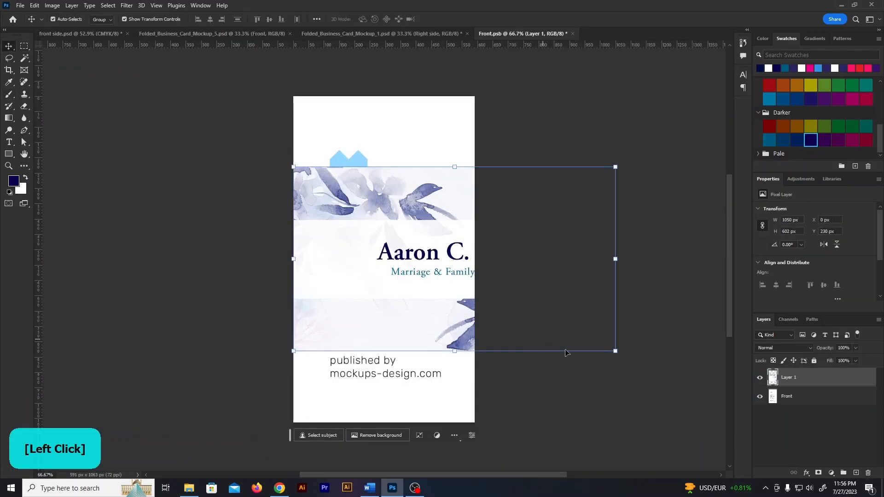
- Rotate the pasted name panel -90° and fit it to the whole canvas, closing Front.psb with its changes saved
left_click_drag(621, 356, 552, 119)
left_click_drag(528, 195, 369, 192)
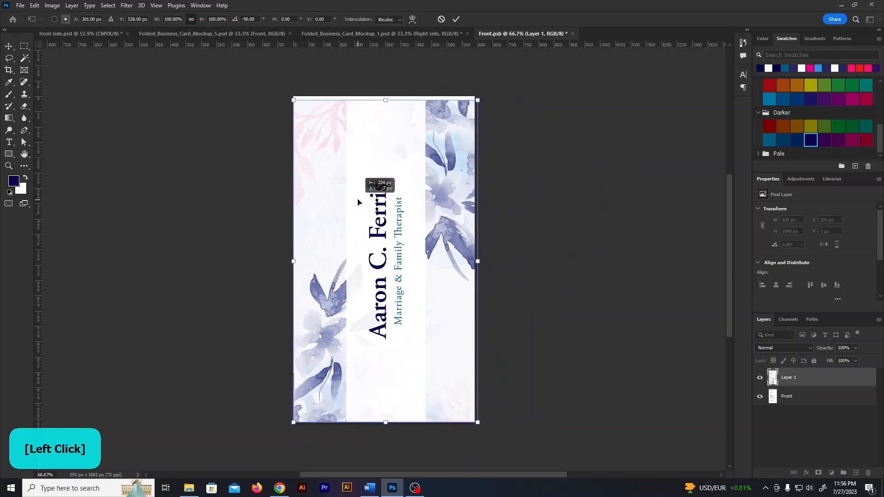
left_click_drag(477, 419, 474, 421)
key("Return")
left_click(573, 34)
left_click(399, 181)
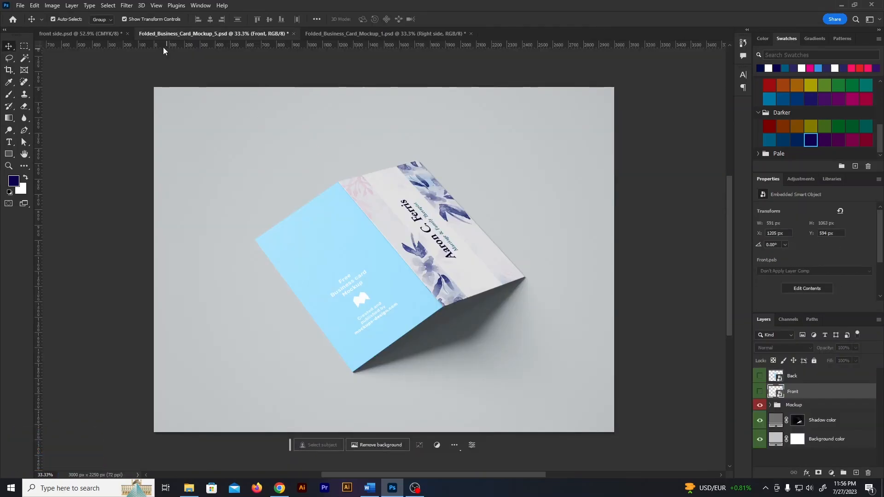
- In the front side document, move the selection up to the logo panel between the outer guides and centre fold, and copy it merged
left_click(91, 33)
left_click_drag(369, 318, 363, 209)
left_click(421, 189)
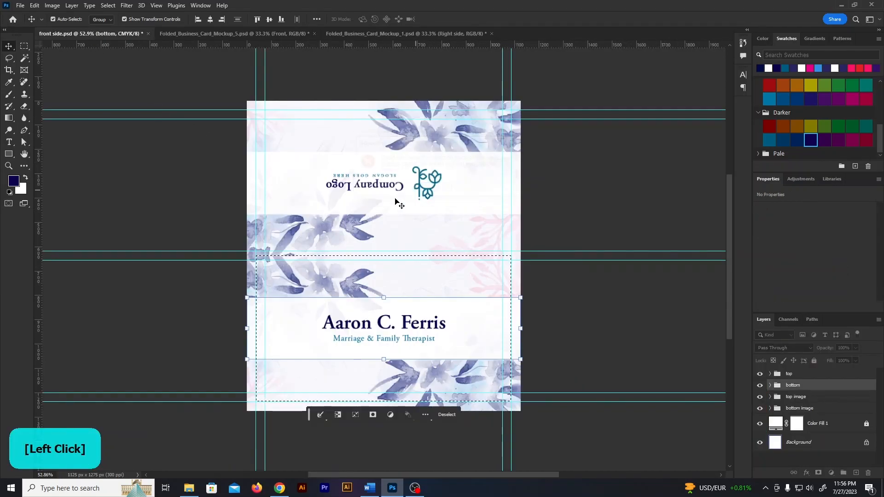
key("m")
left_click(345, 290)
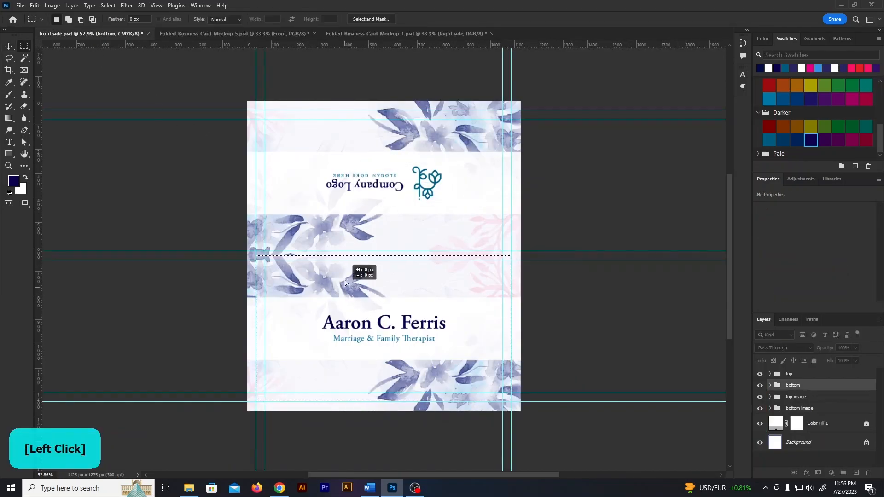
left_click_drag(341, 151, 341, 147)
left_click(35, 6)
left_click(56, 79)
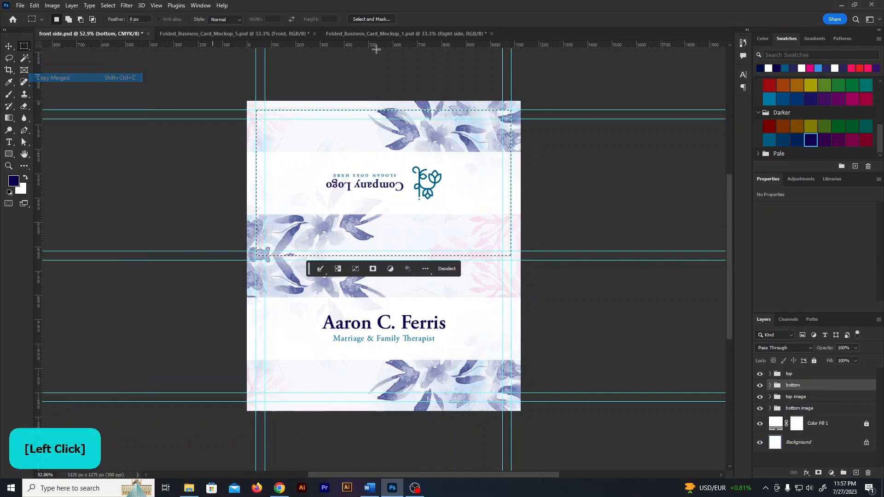
- Open the Back smart object of Folded_Business_Card_Mockup_5.psd and paste the copied logo panel into it
left_click(214, 32)
double_click(775, 380)
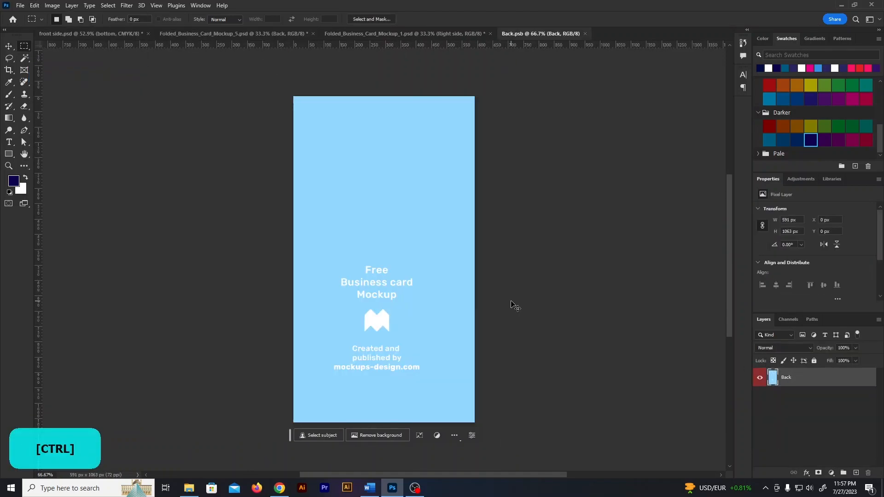
key("ctrl+v")
- Rotate the pasted logo panel -90° and resize it to fill the canvas, closing Back.psb with its changes saved
key("ctrl+t")
left_click_drag(625, 164, 364, 90)
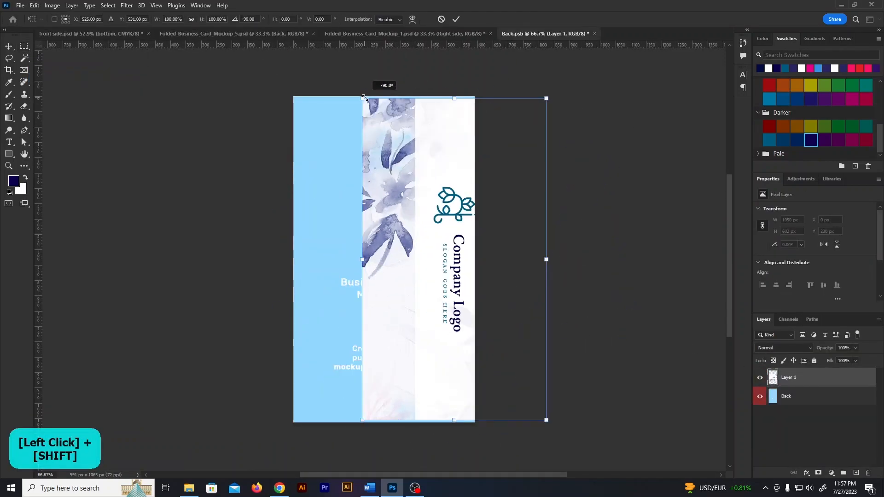
left_click_drag(417, 204, 348, 203)
left_click_drag(477, 418, 479, 424)
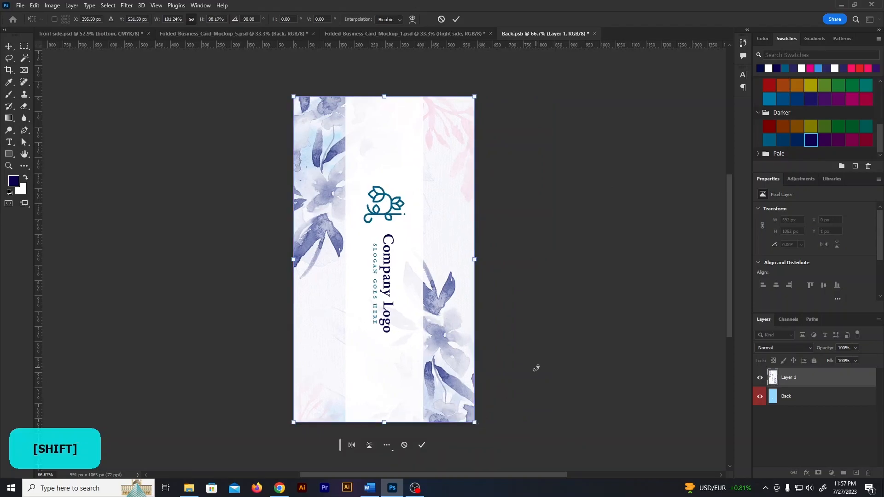
key("Return")
left_click(594, 34)
left_click(397, 181)
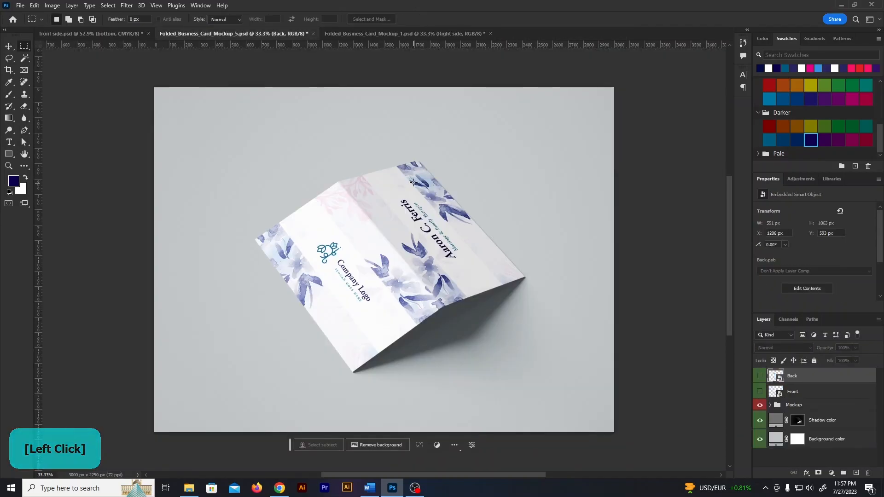